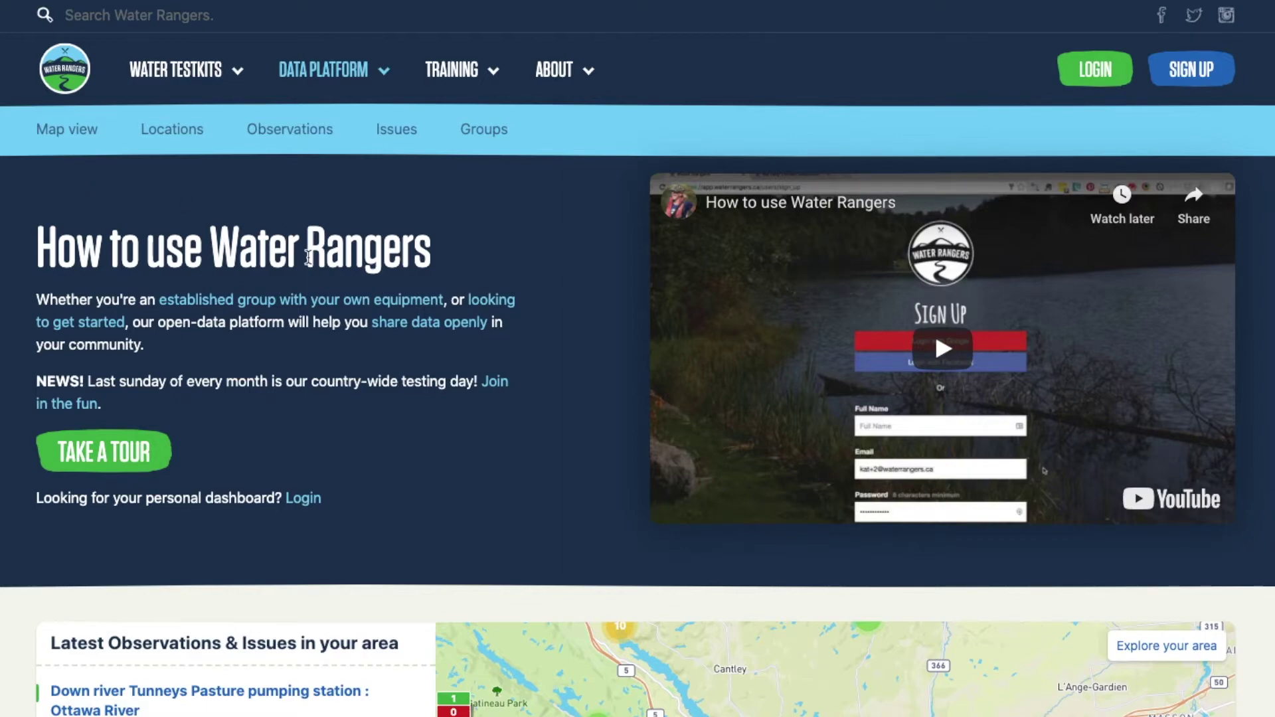
Sign in to Water Rangers with the linked Facebook account via the Login link.
{"action": "scroll", "coordinate": [308, 258], "scroll_direction": "down", "scroll_amount": 8}
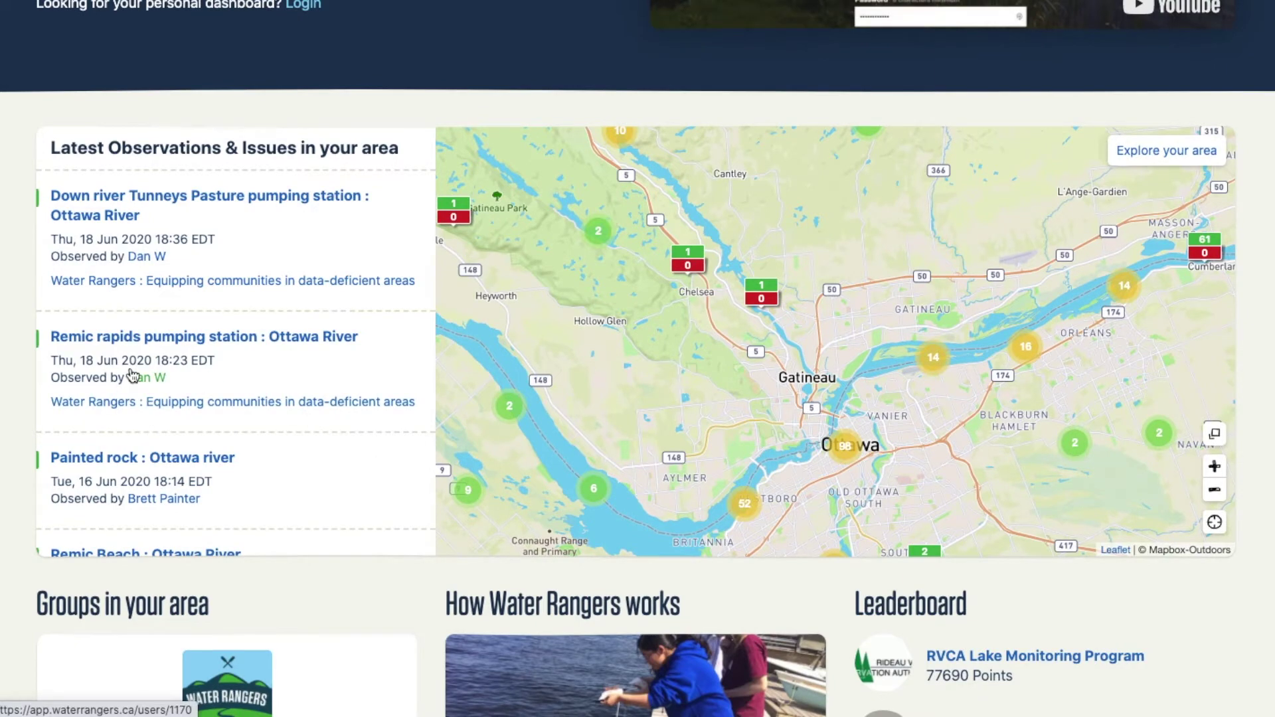
{"action": "scroll", "coordinate": [133, 377], "scroll_direction": "down", "scroll_amount": 10}
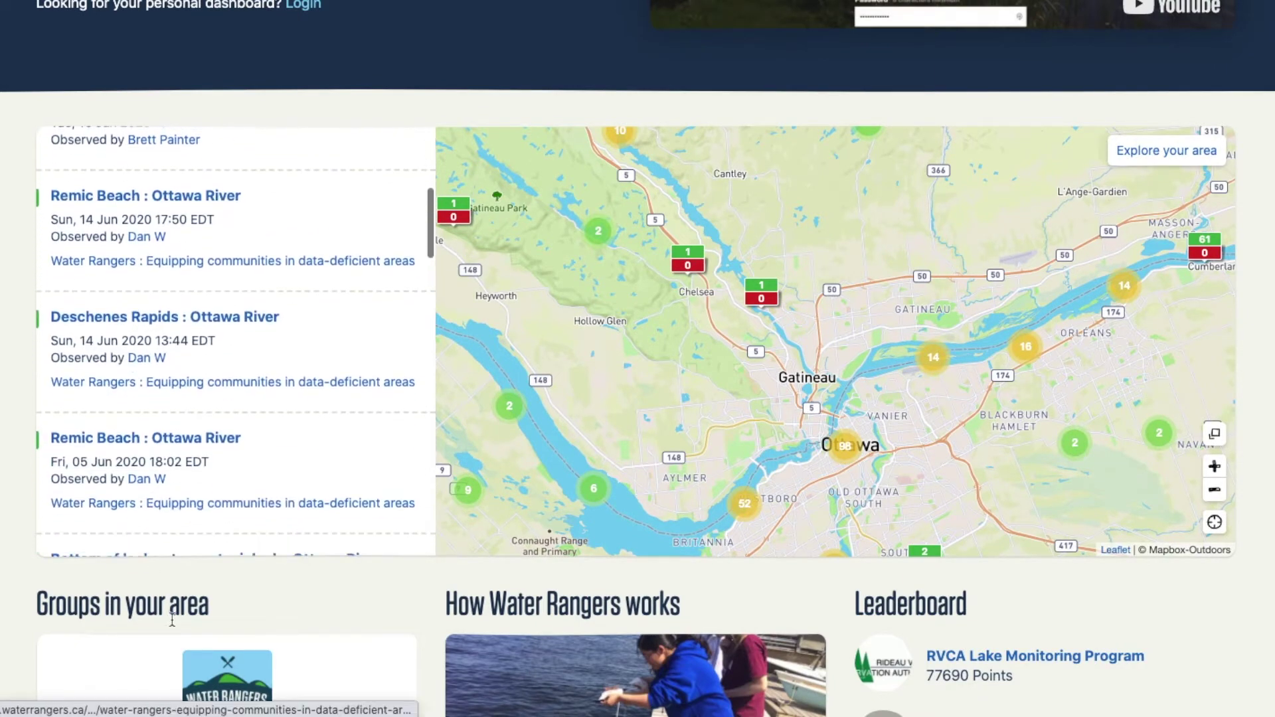
{"action": "scroll", "coordinate": [172, 617], "scroll_direction": "down", "scroll_amount": 1}
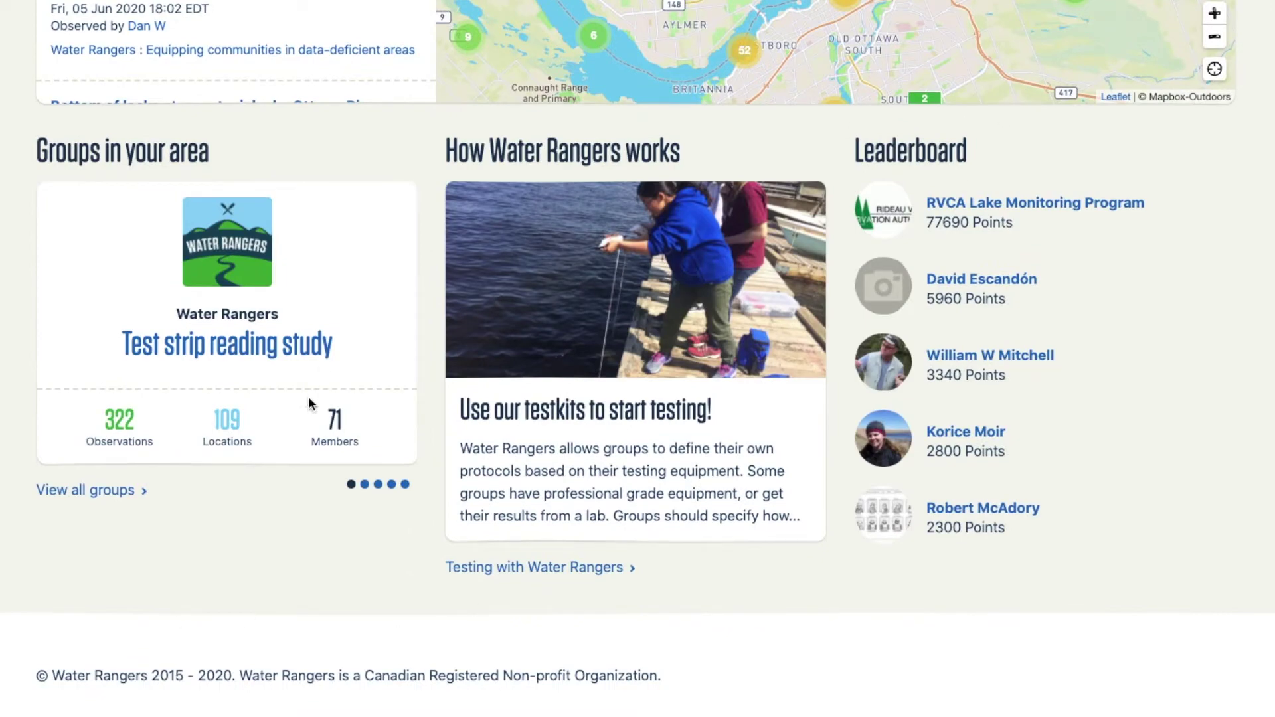
{"action": "scroll", "coordinate": [308, 396], "scroll_direction": "up", "scroll_amount": 15}
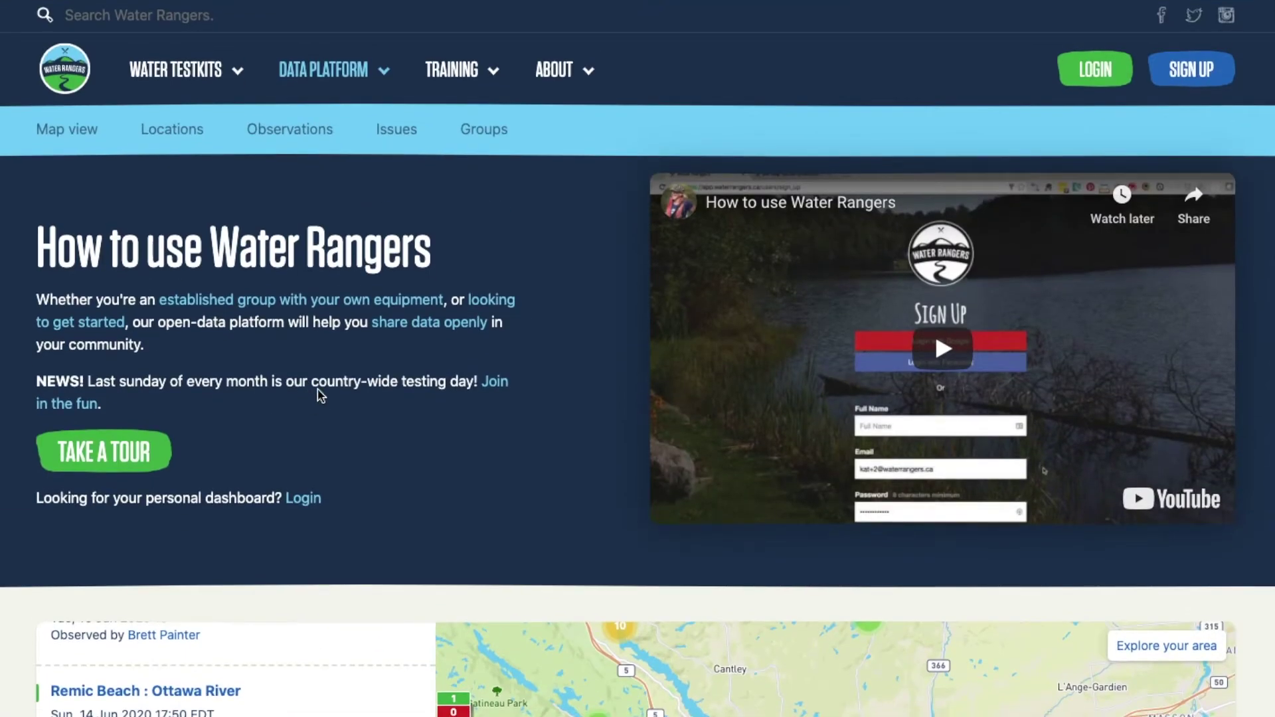
{"action": "left_click", "coordinate": [1199, 77]}
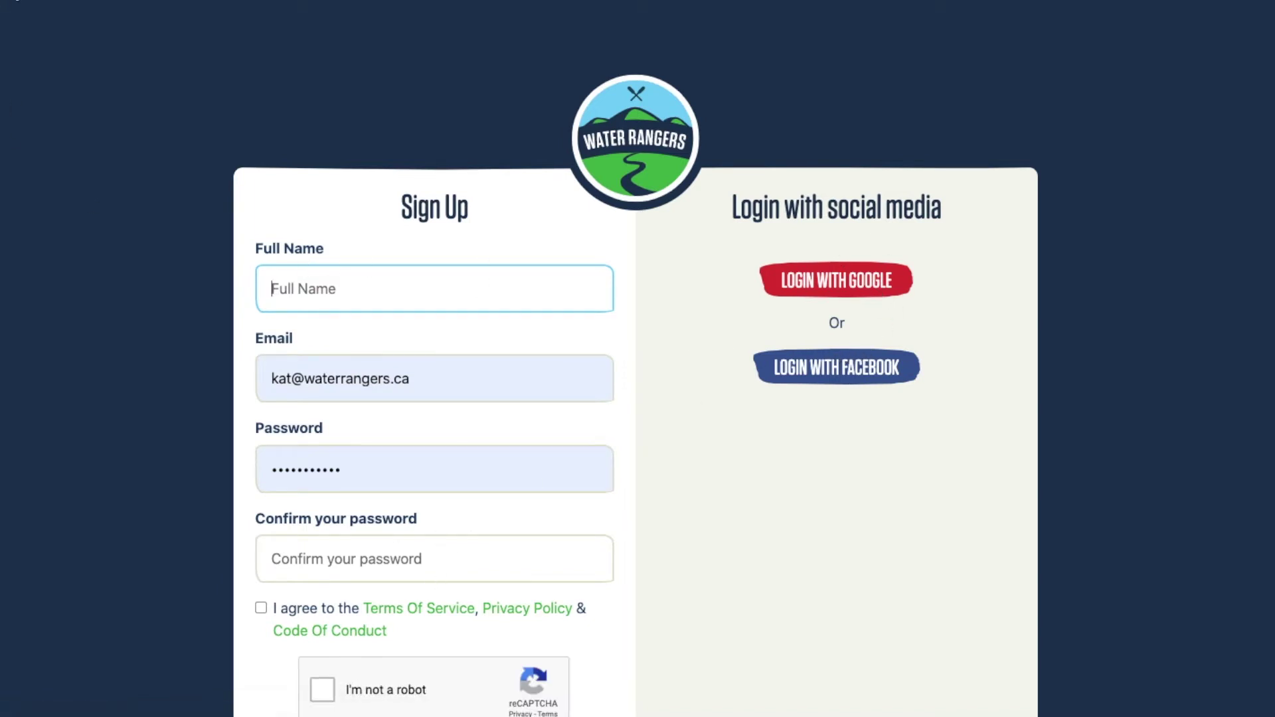
{"action": "scroll", "coordinate": [986, 553], "scroll_direction": "down", "scroll_amount": 3}
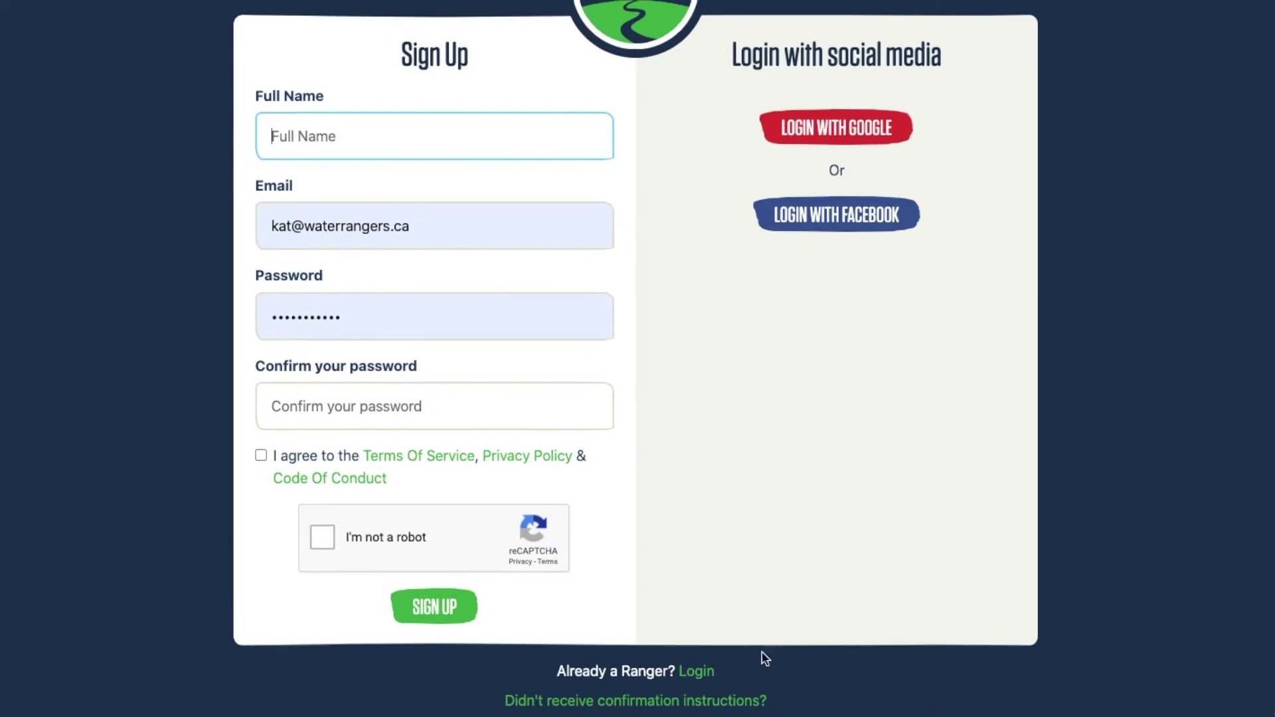
{"action": "left_click", "coordinate": [698, 674]}
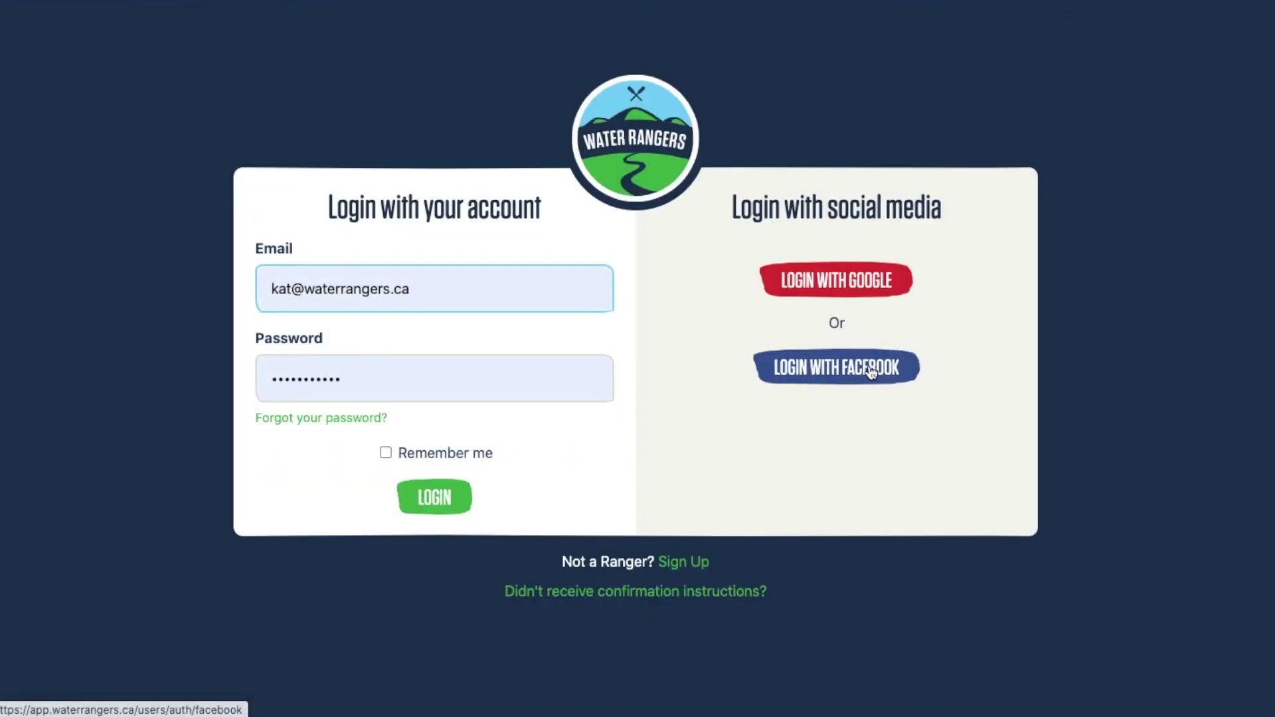
{"action": "left_click", "coordinate": [871, 371]}
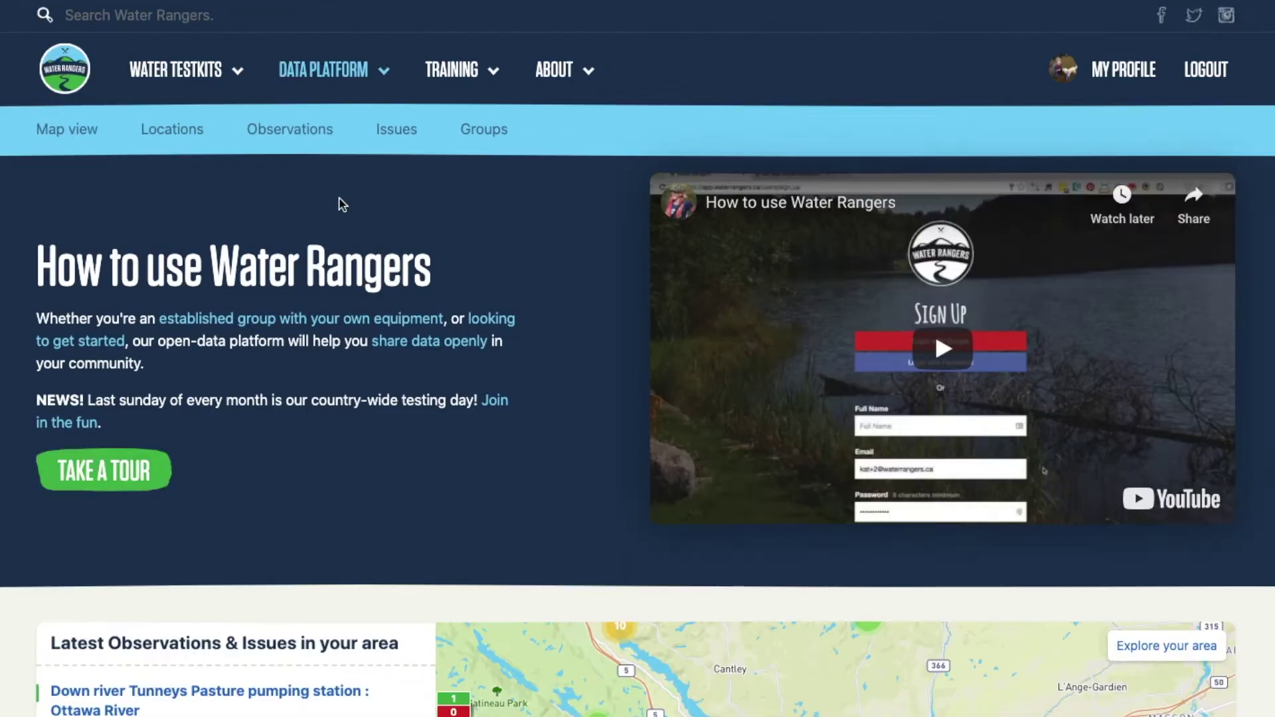
Open Map view and enlarge a Merit Water Park creek photo from the observation list.
{"action": "left_click", "coordinate": [70, 130]}
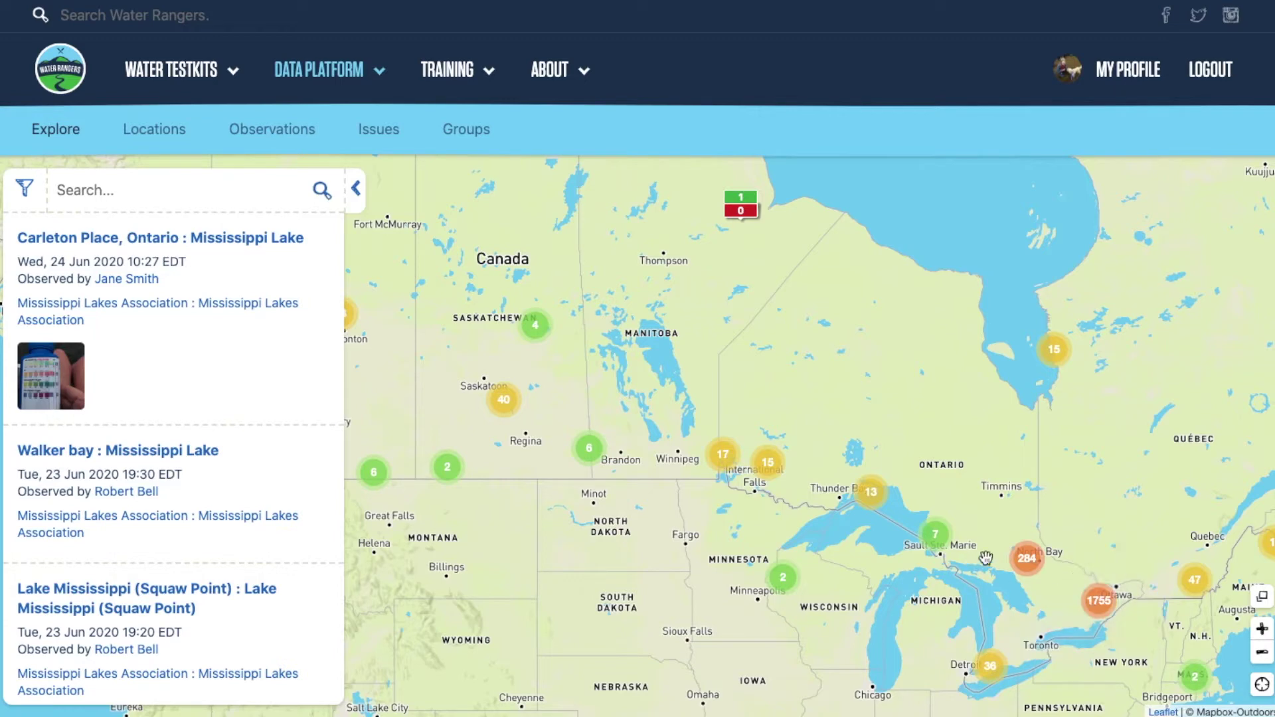
{"action": "mouse_move", "coordinate": [1027, 563]}
{"action": "scroll", "coordinate": [233, 443], "scroll_direction": "down", "scroll_amount": 15}
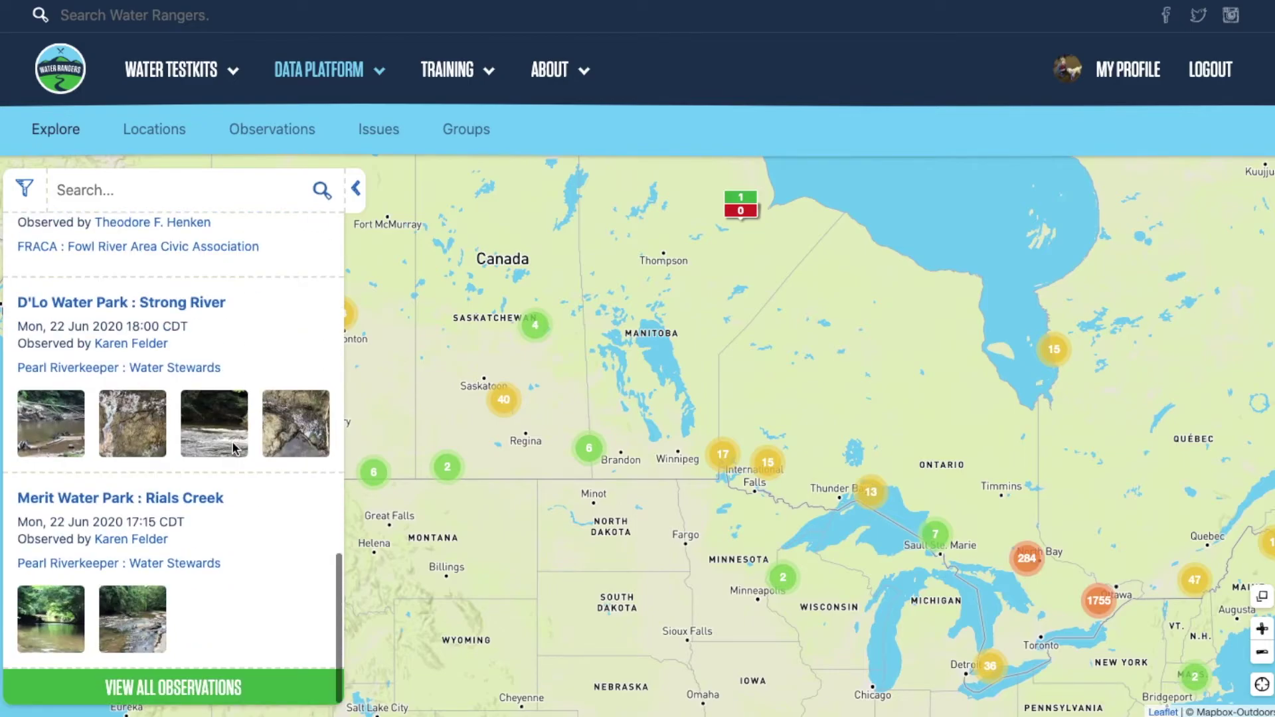
{"action": "left_click", "coordinate": [46, 611]}
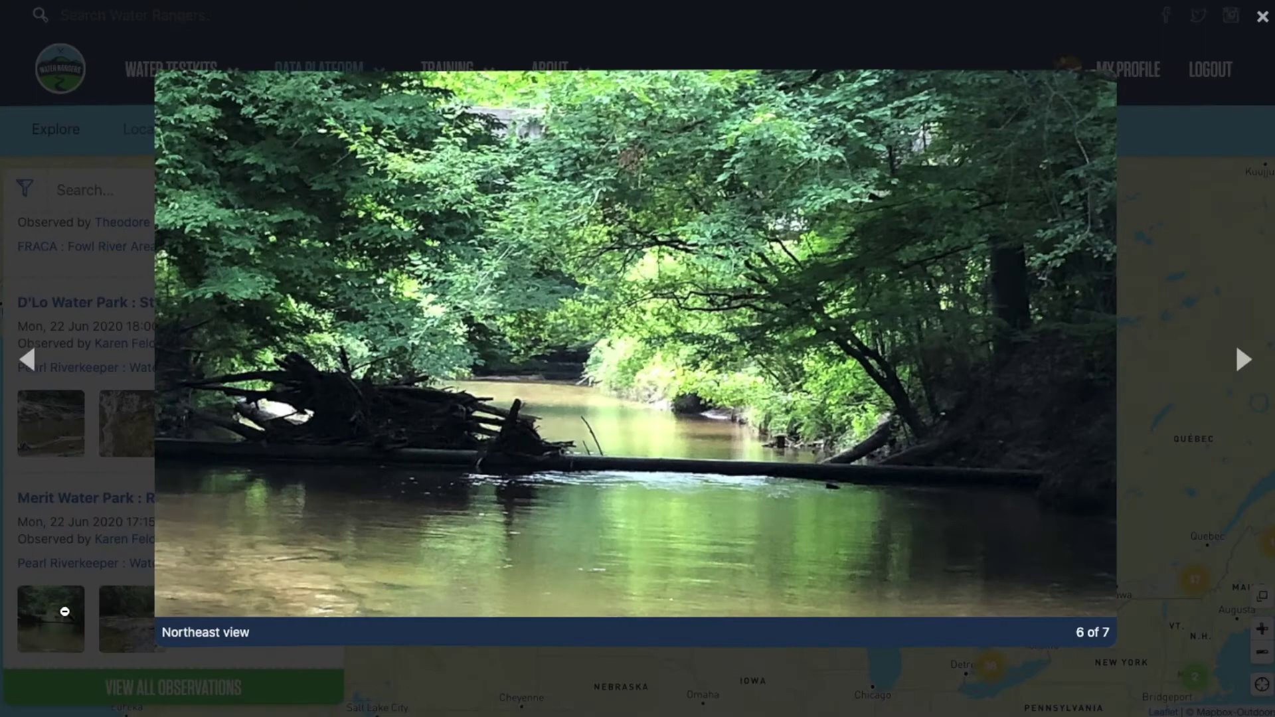
{"action": "left_click", "coordinate": [583, 684]}
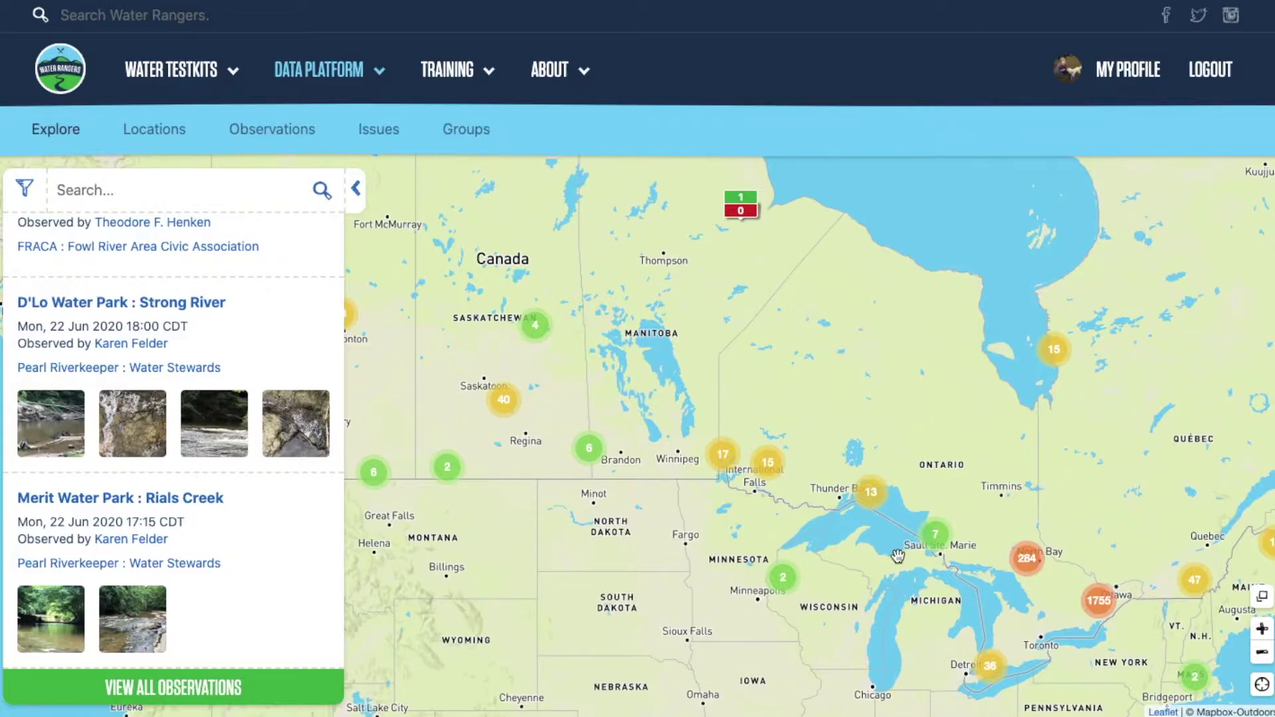
Zoom into the Ottawa-area clusters, zoom back out, and start an observation near Gatineau.
{"action": "left_click", "coordinate": [1110, 616]}
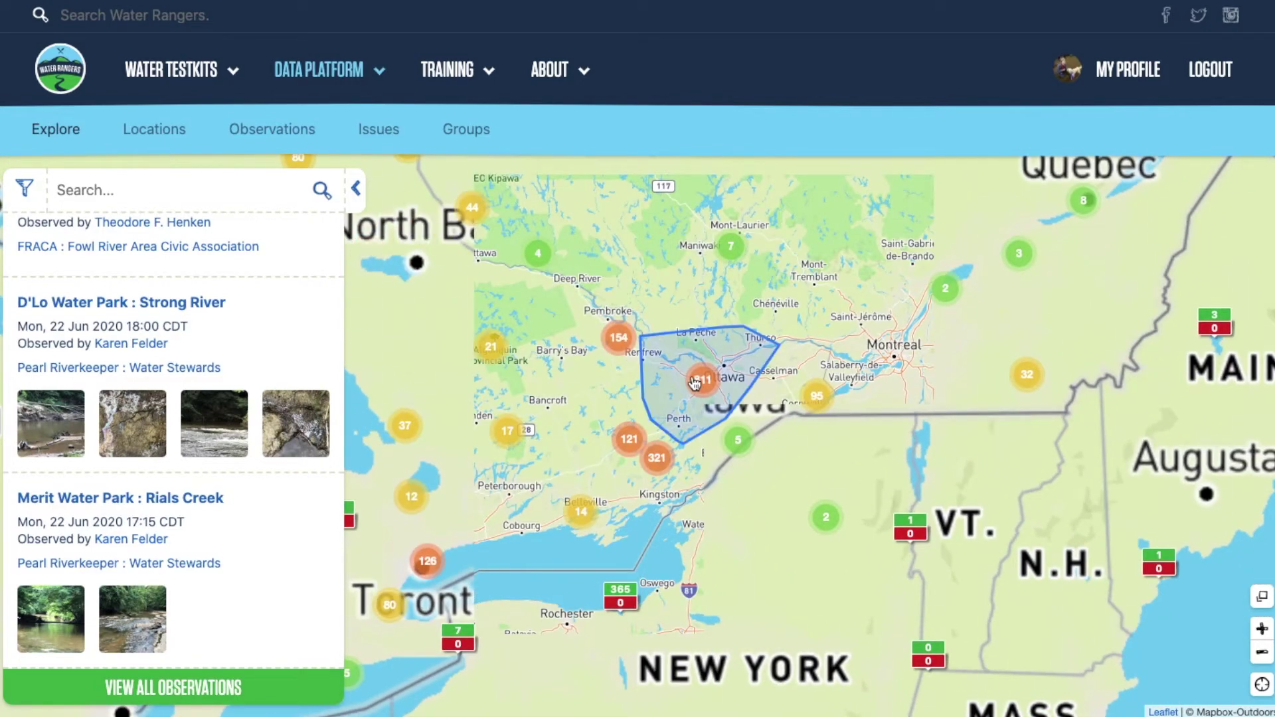
{"action": "left_click", "coordinate": [697, 382]}
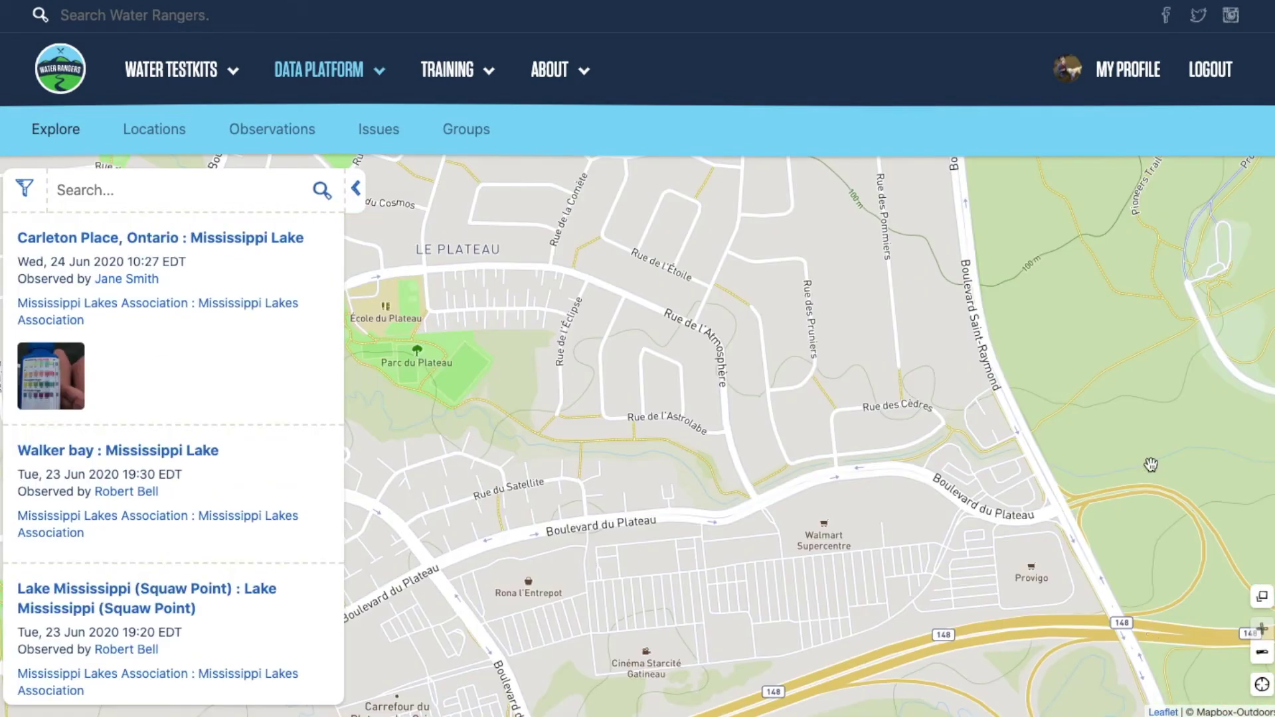
{"action": "left_click", "coordinate": [1261, 655]}
{"action": "left_click", "coordinate": [1262, 655]}
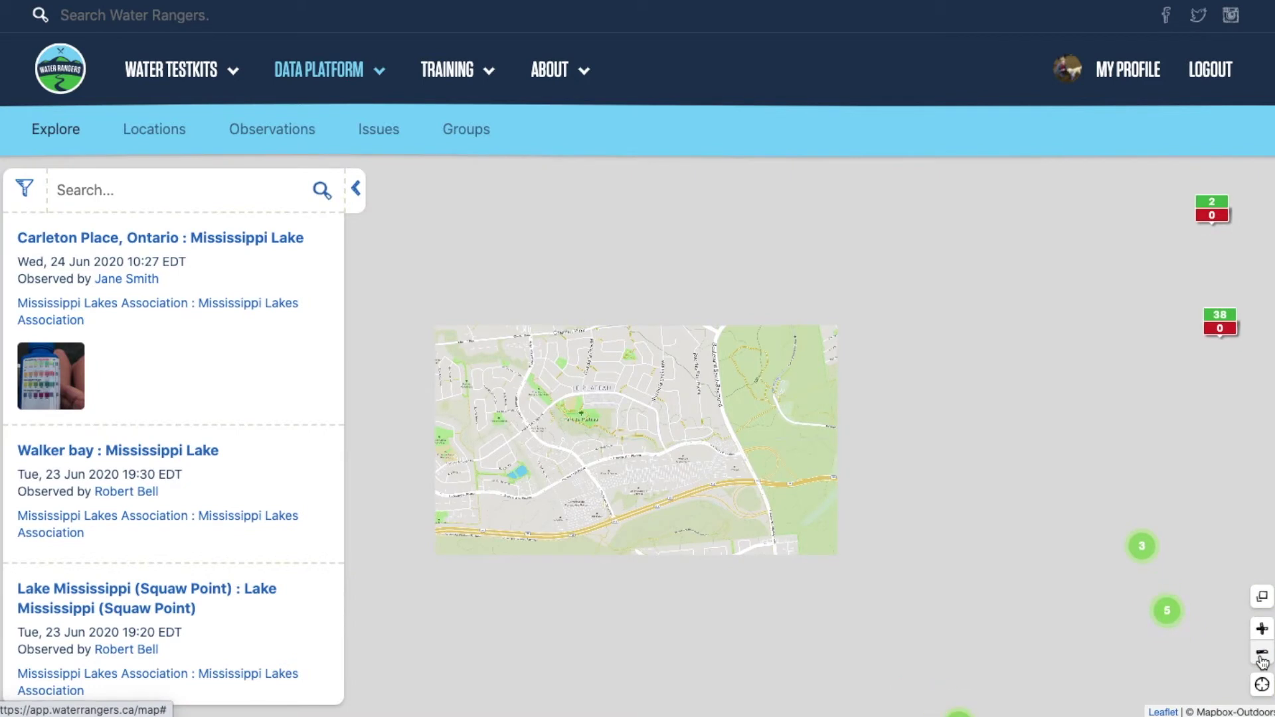
{"action": "left_click", "coordinate": [811, 457]}
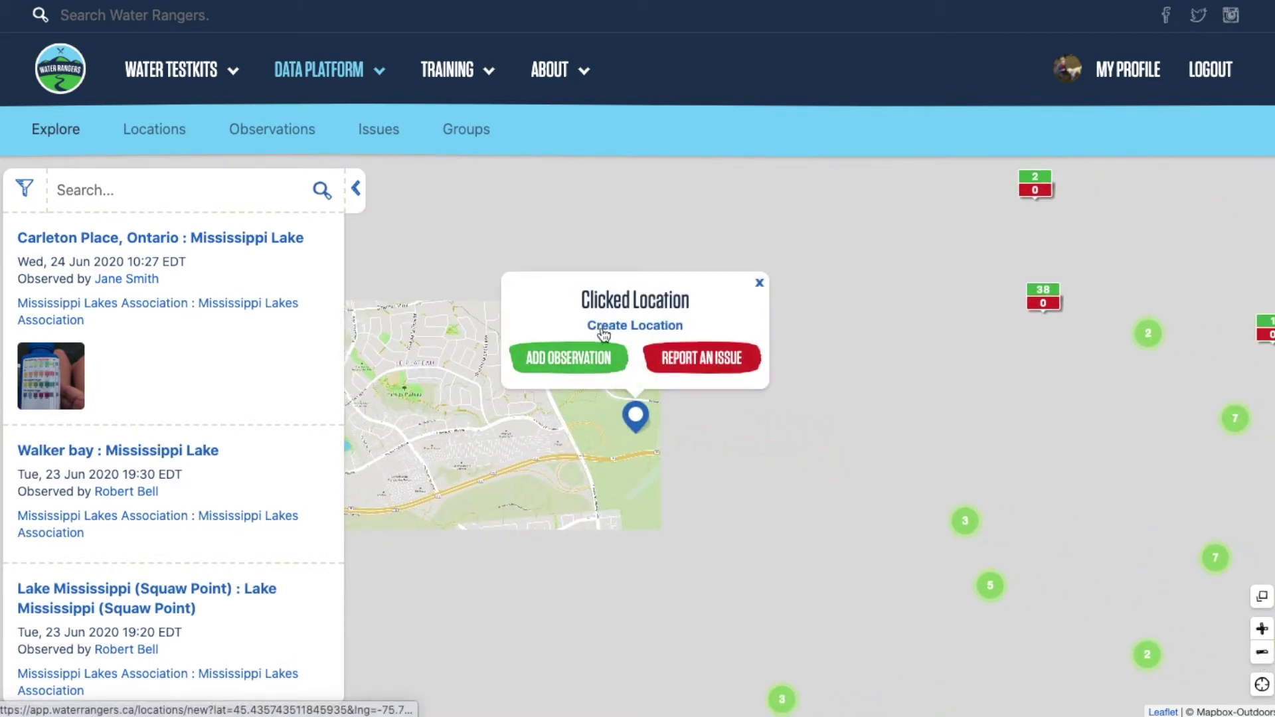
{"action": "left_click", "coordinate": [570, 365]}
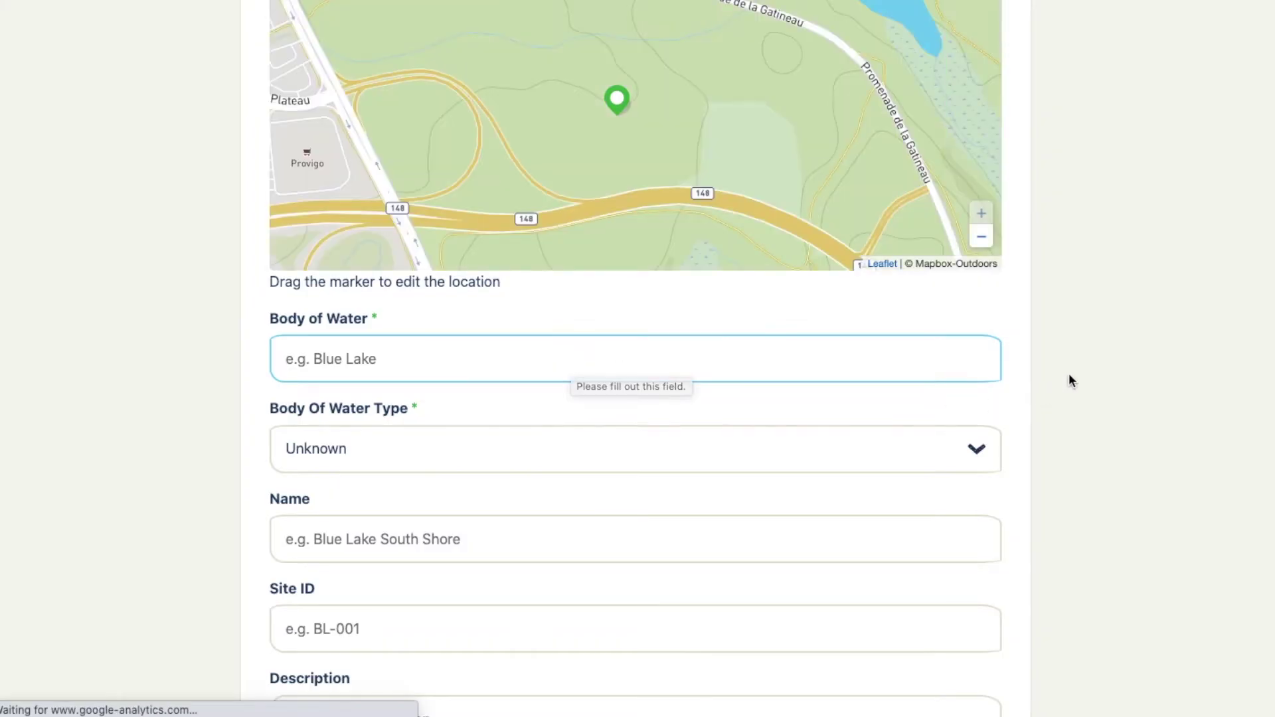
Drag the new location's marker slightly and move down the new-location form.
{"action": "scroll", "coordinate": [1068, 380], "scroll_direction": "up", "scroll_amount": 3}
{"action": "mouse_move", "coordinate": [627, 270]}
{"action": "left_mouse_down"}
{"action": "mouse_move", "coordinate": [765, 256]}
{"action": "mouse_move", "coordinate": [645, 245]}
{"action": "mouse_move", "coordinate": [605, 190]}
{"action": "left_mouse_up"}
{"action": "left_click", "coordinate": [330, 523]}
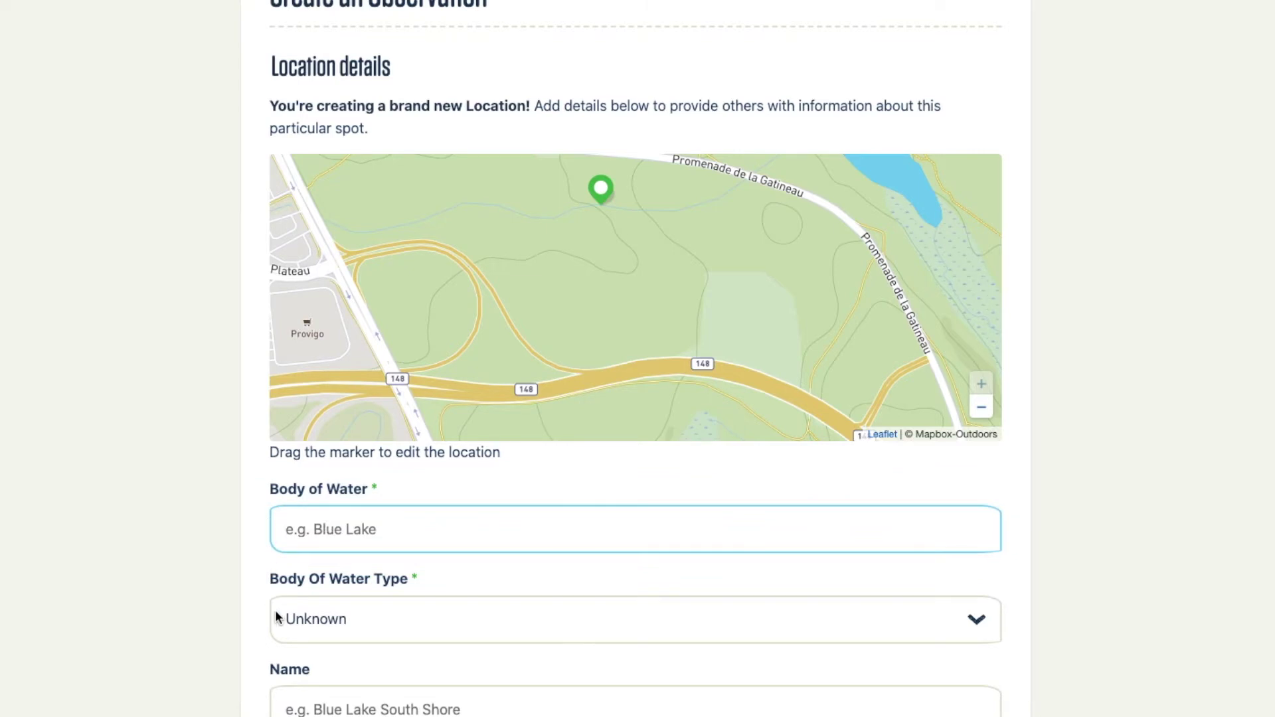
{"action": "scroll", "coordinate": [237, 600], "scroll_direction": "down", "scroll_amount": 3}
{"action": "scroll", "coordinate": [237, 600], "scroll_direction": "down", "scroll_amount": 2}
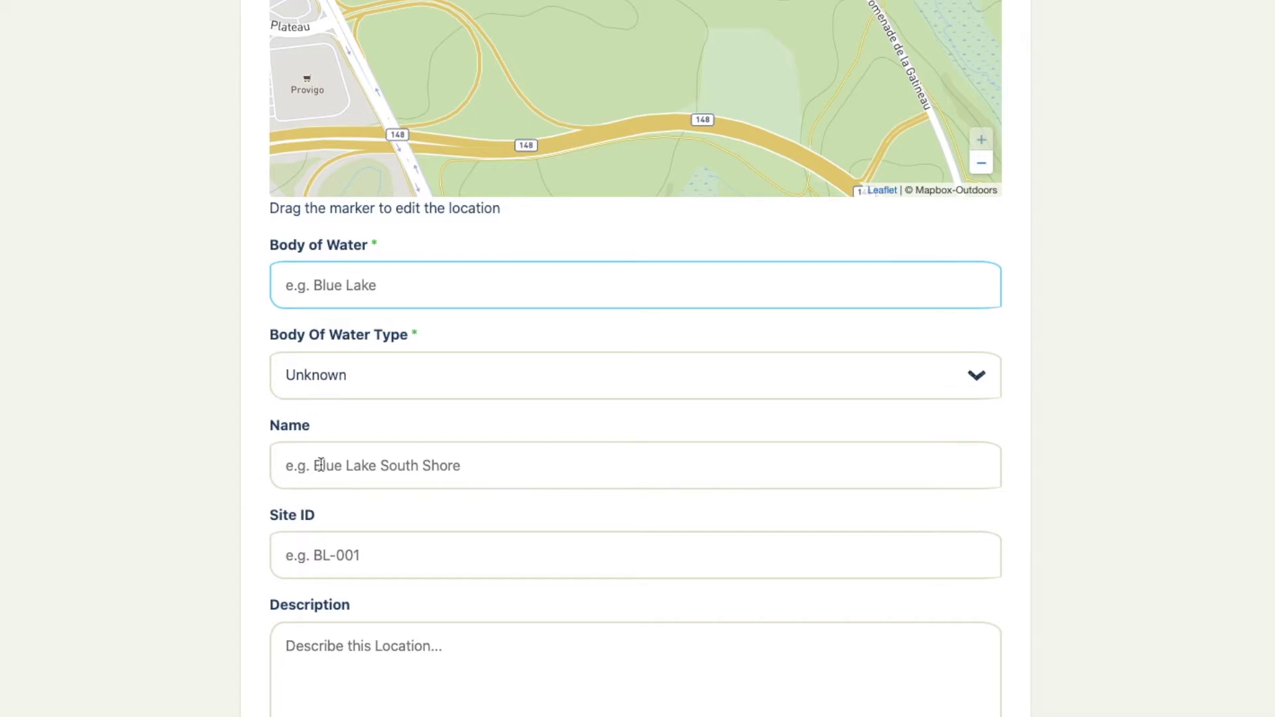
{"action": "scroll", "coordinate": [320, 464], "scroll_direction": "down", "scroll_amount": 9}
{"action": "scroll", "coordinate": [320, 463], "scroll_direction": "down", "scroll_amount": 2}
Change the observation's group from Fédération des Lacs de Val-des-Monts to Water Rangers : Guardians.
{"action": "left_click", "coordinate": [383, 262]}
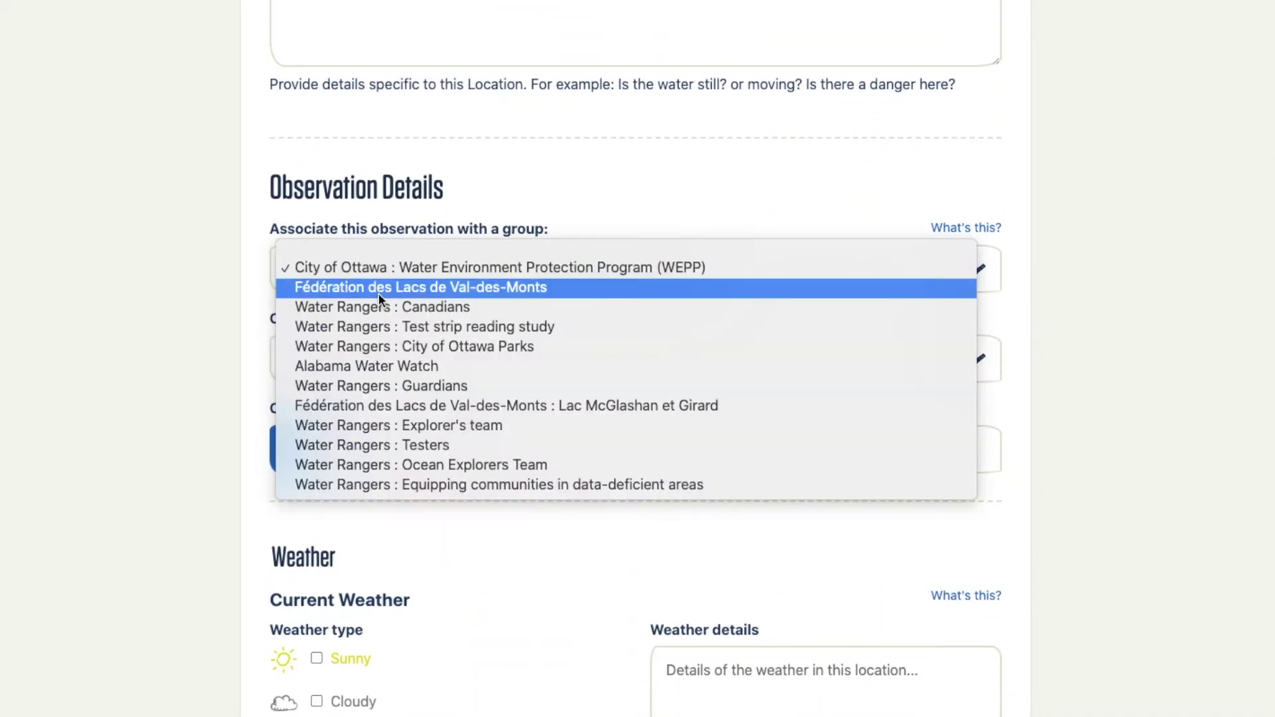
{"action": "left_click", "coordinate": [383, 285]}
{"action": "left_click", "coordinate": [383, 277]}
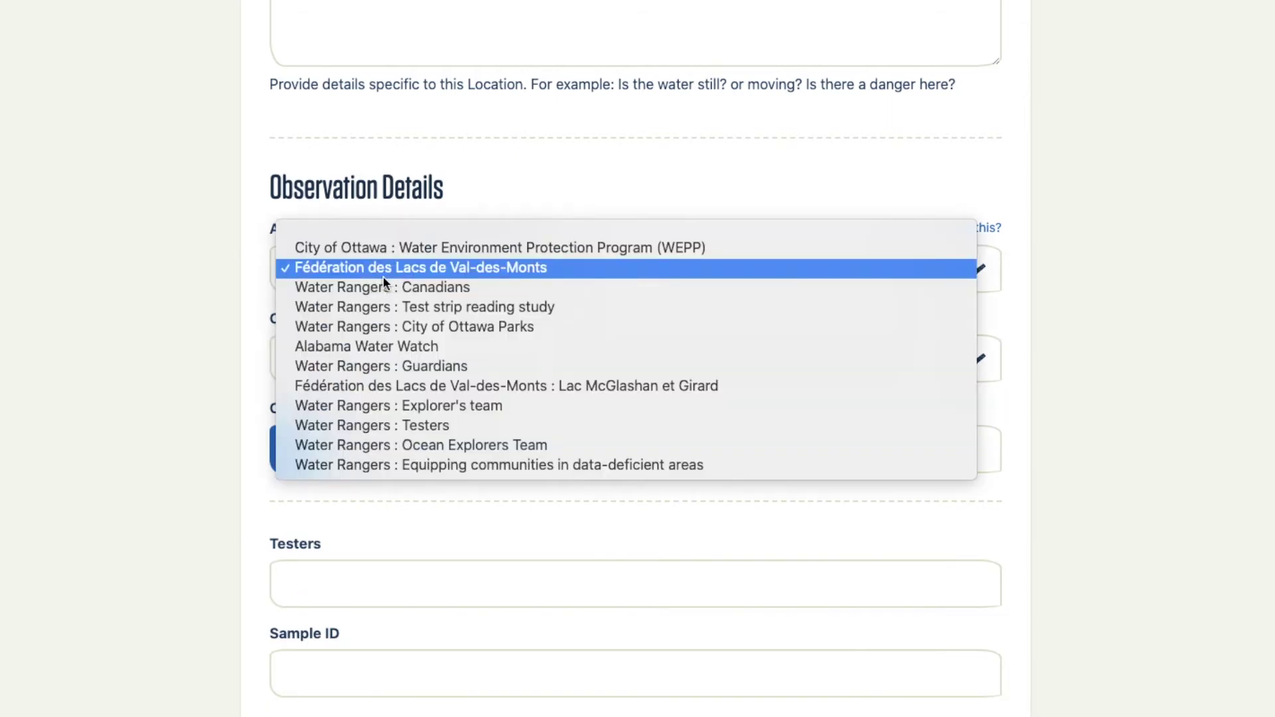
{"action": "left_click", "coordinate": [403, 367]}
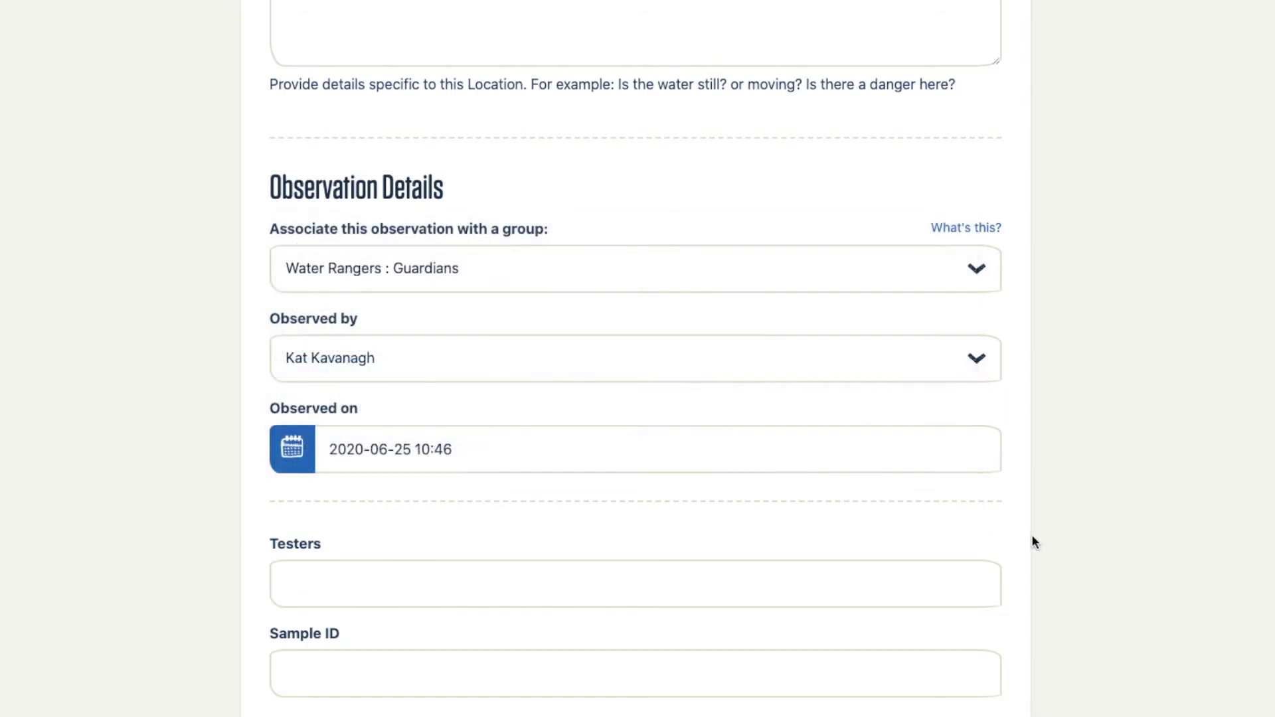
{"action": "scroll", "coordinate": [1033, 535], "scroll_direction": "down", "scroll_amount": 10}
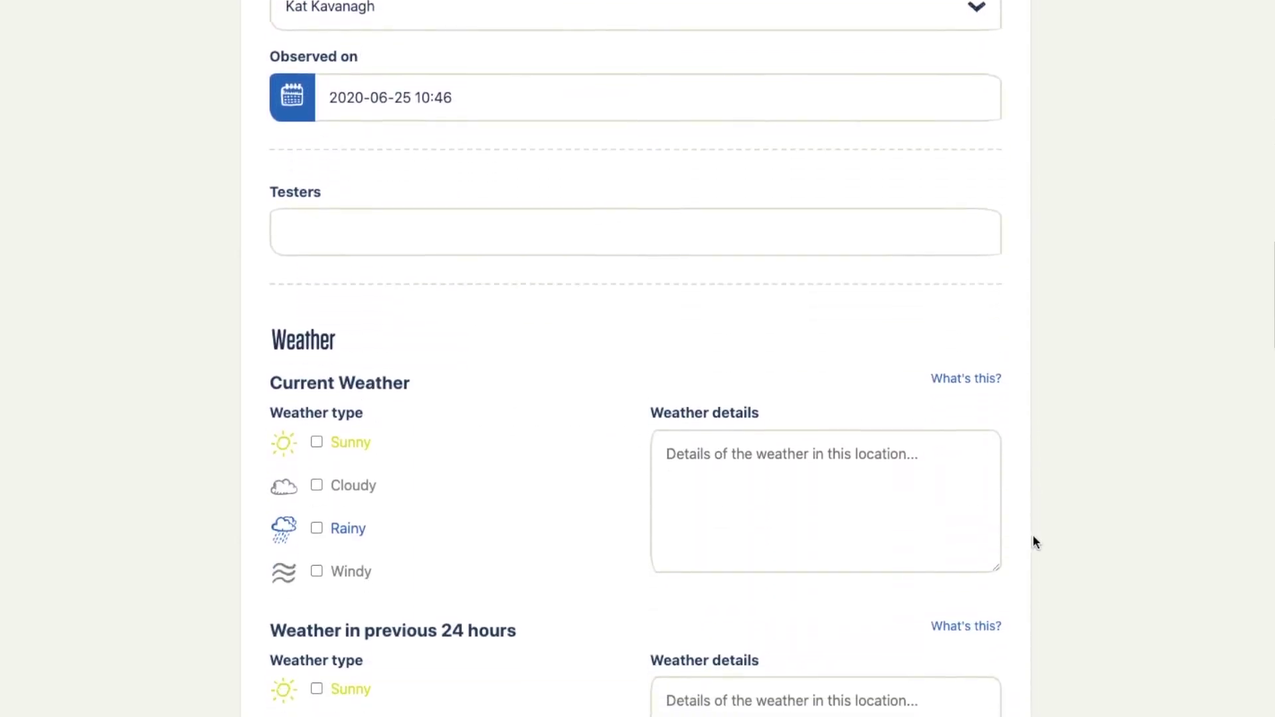
{"action": "scroll", "coordinate": [1033, 535], "scroll_direction": "up", "scroll_amount": 9}
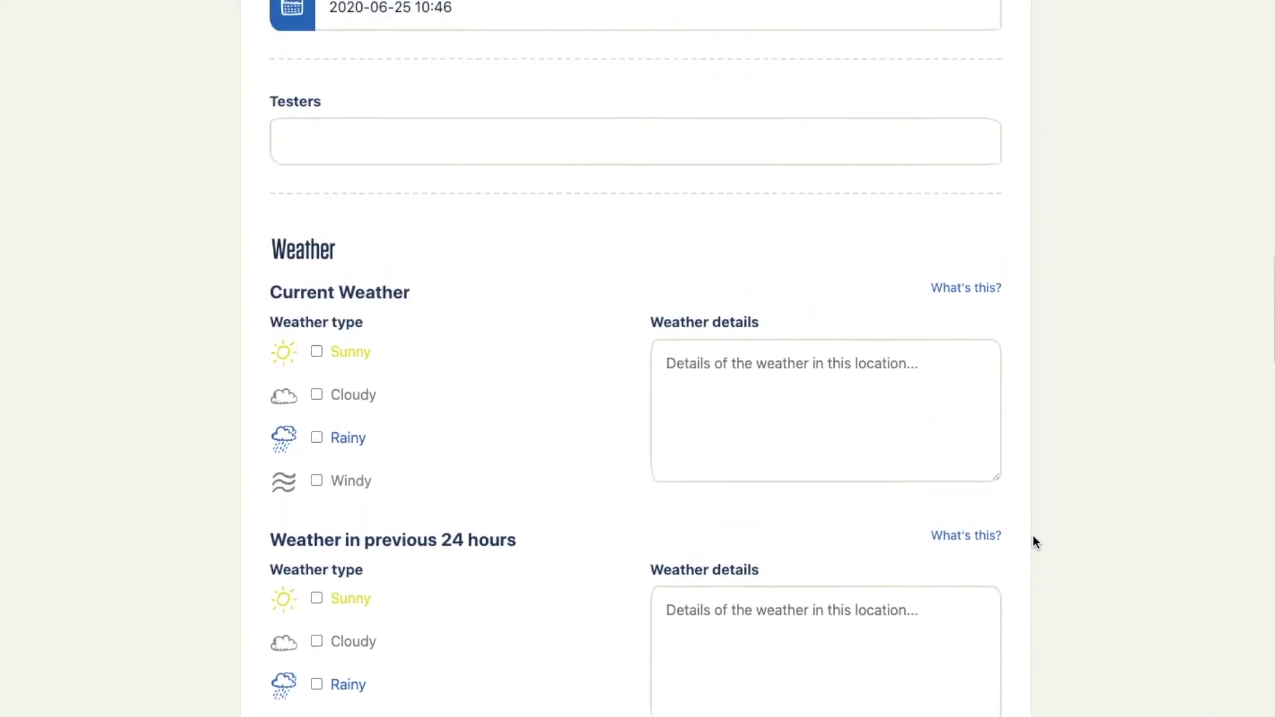
{"action": "scroll", "coordinate": [1033, 536], "scroll_direction": "down", "scroll_amount": 10}
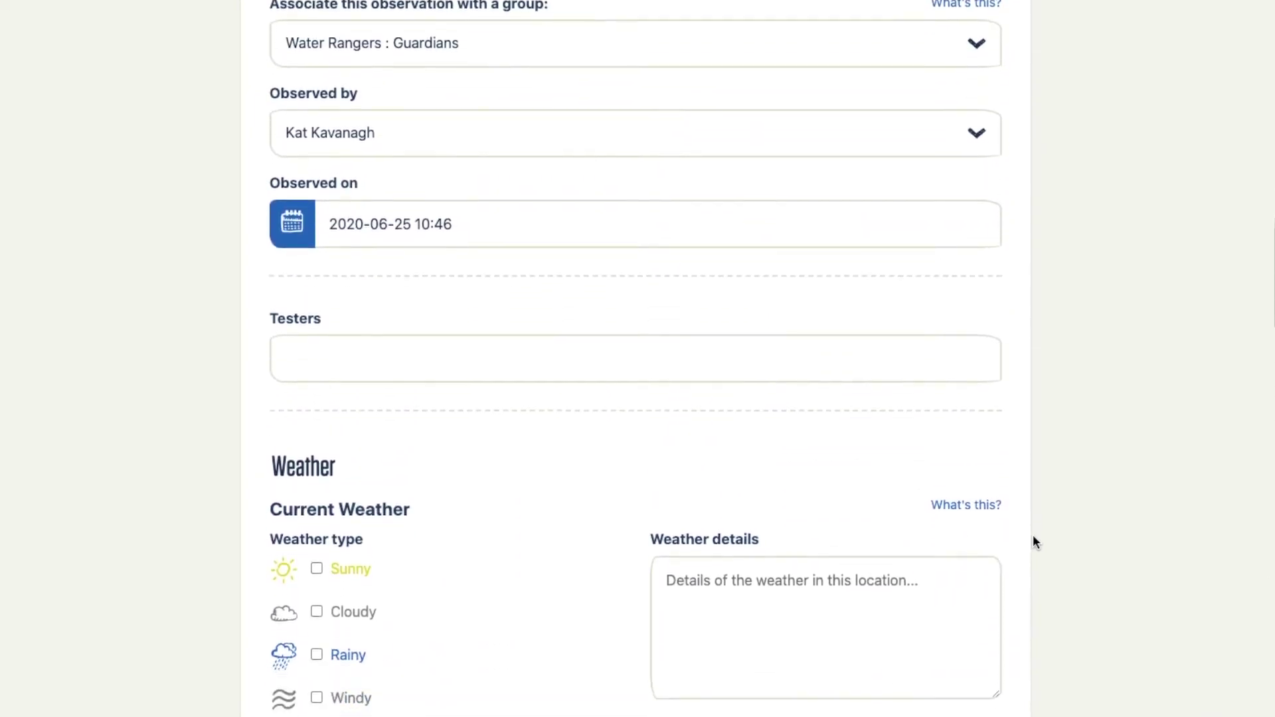
{"action": "scroll", "coordinate": [1033, 541], "scroll_direction": "up", "scroll_amount": 15}
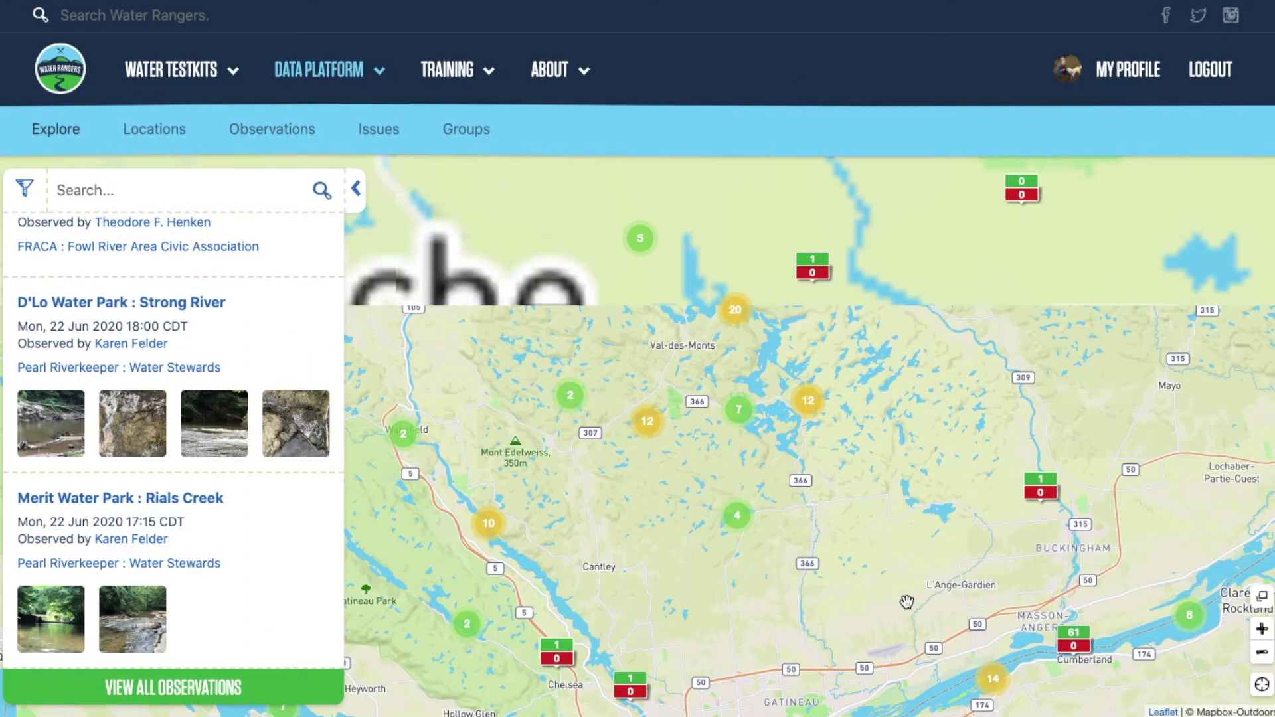
{"action": "mouse_move", "coordinate": [1261, 596]}
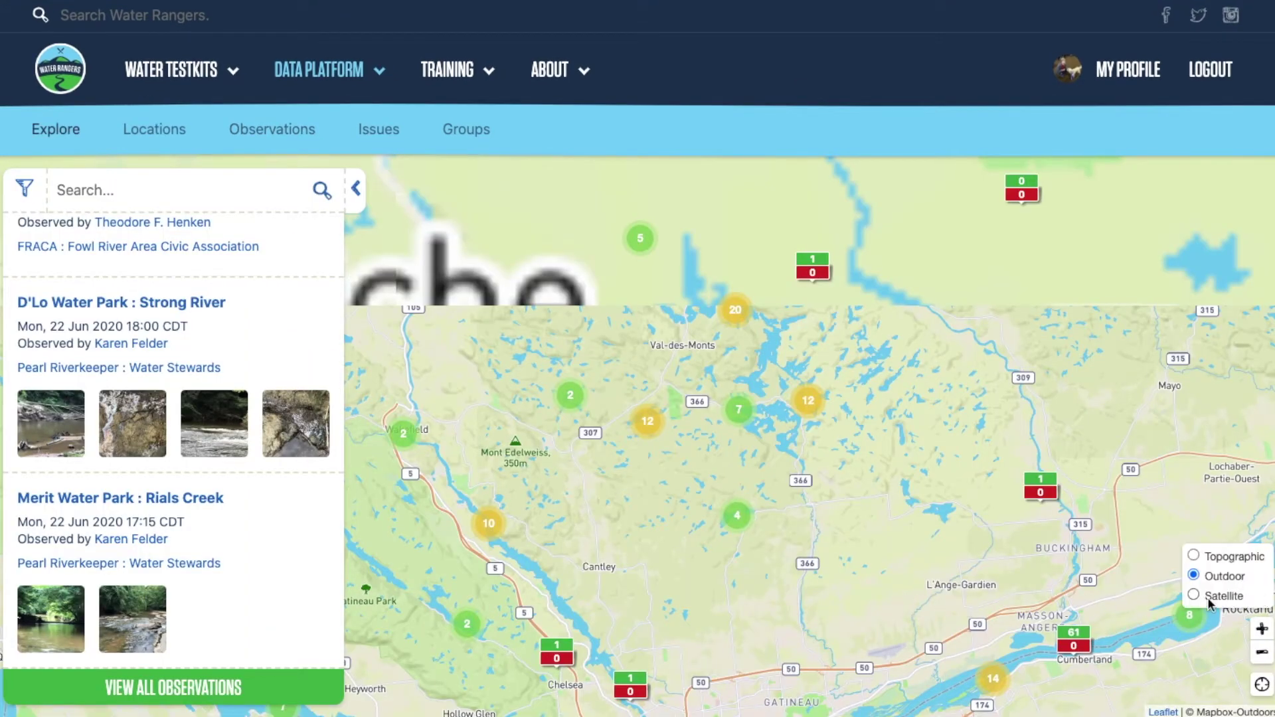
{"action": "left_click", "coordinate": [1194, 556]}
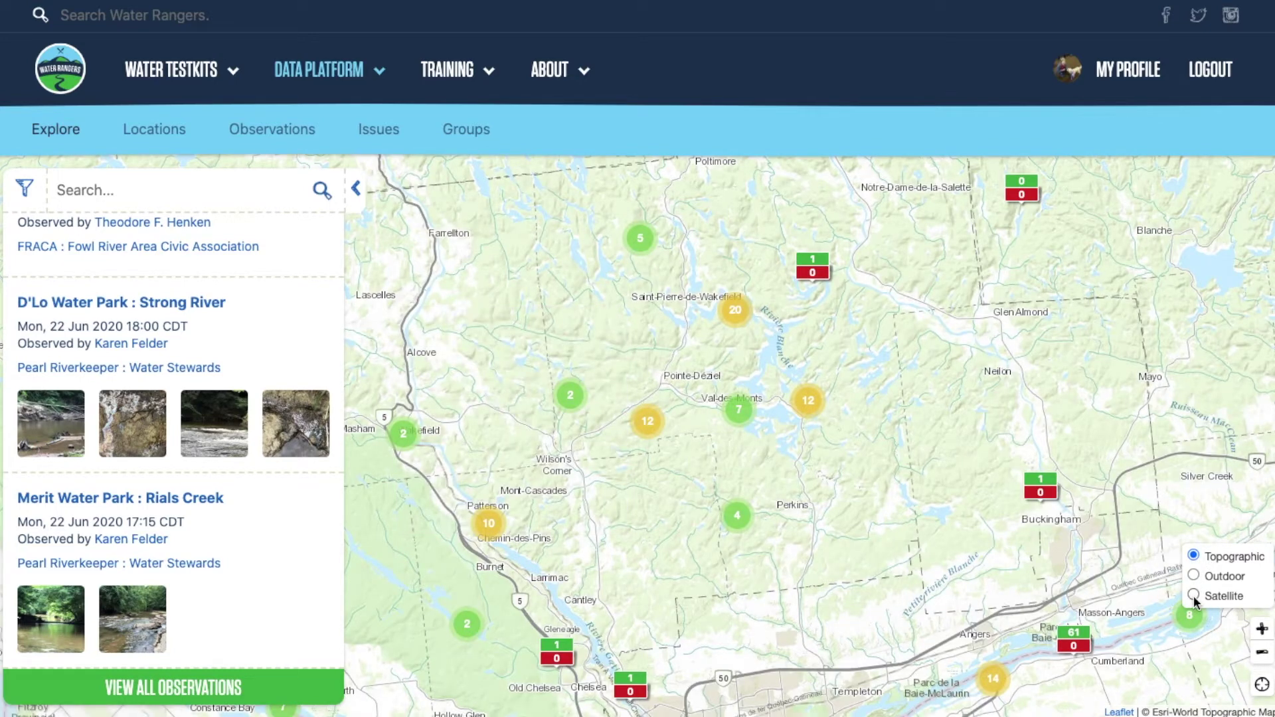
{"action": "left_click", "coordinate": [1195, 595]}
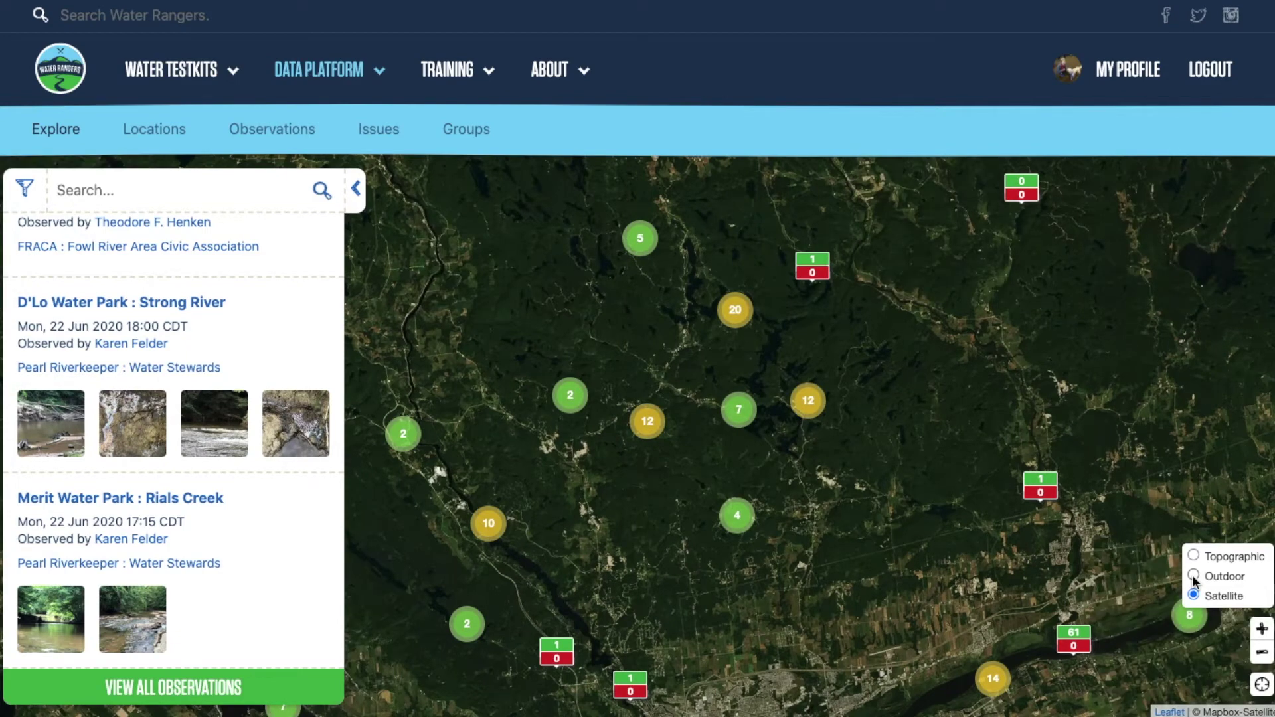
{"action": "left_click", "coordinate": [1193, 576]}
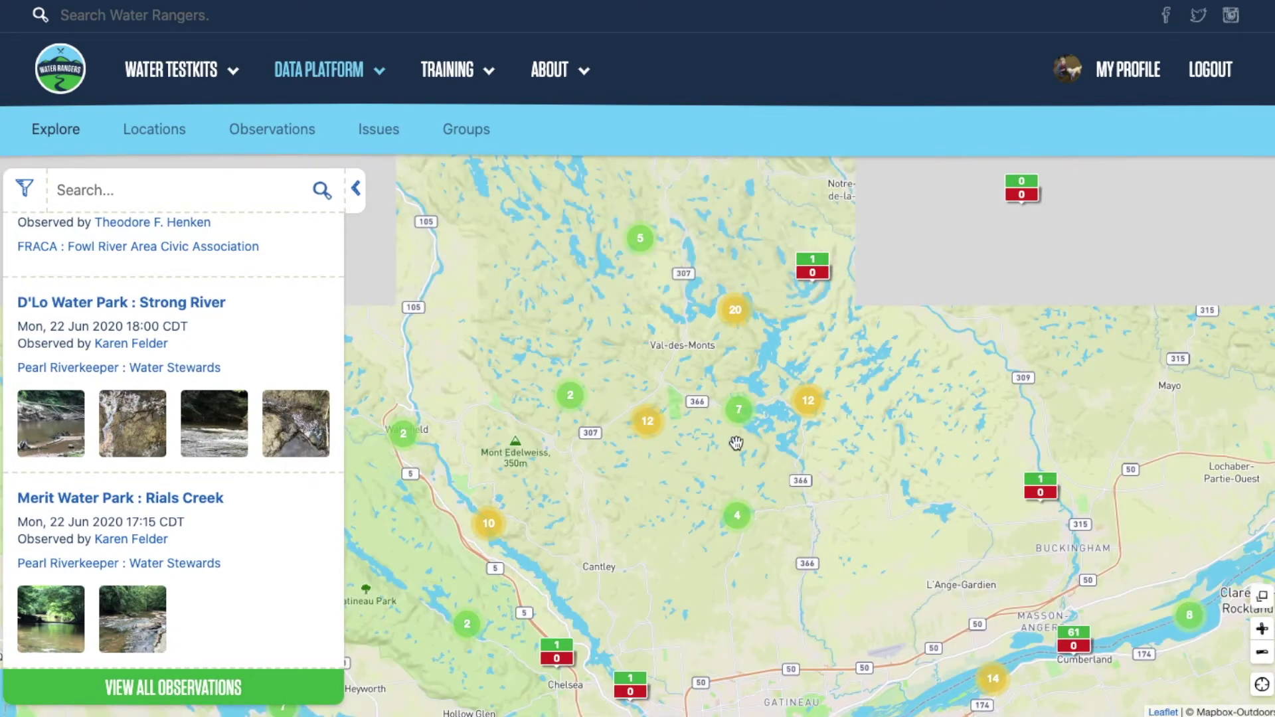
Zoom into Lac McGlashan and open the summary of its 46-observation stream-side location.
{"action": "left_click", "coordinate": [642, 432]}
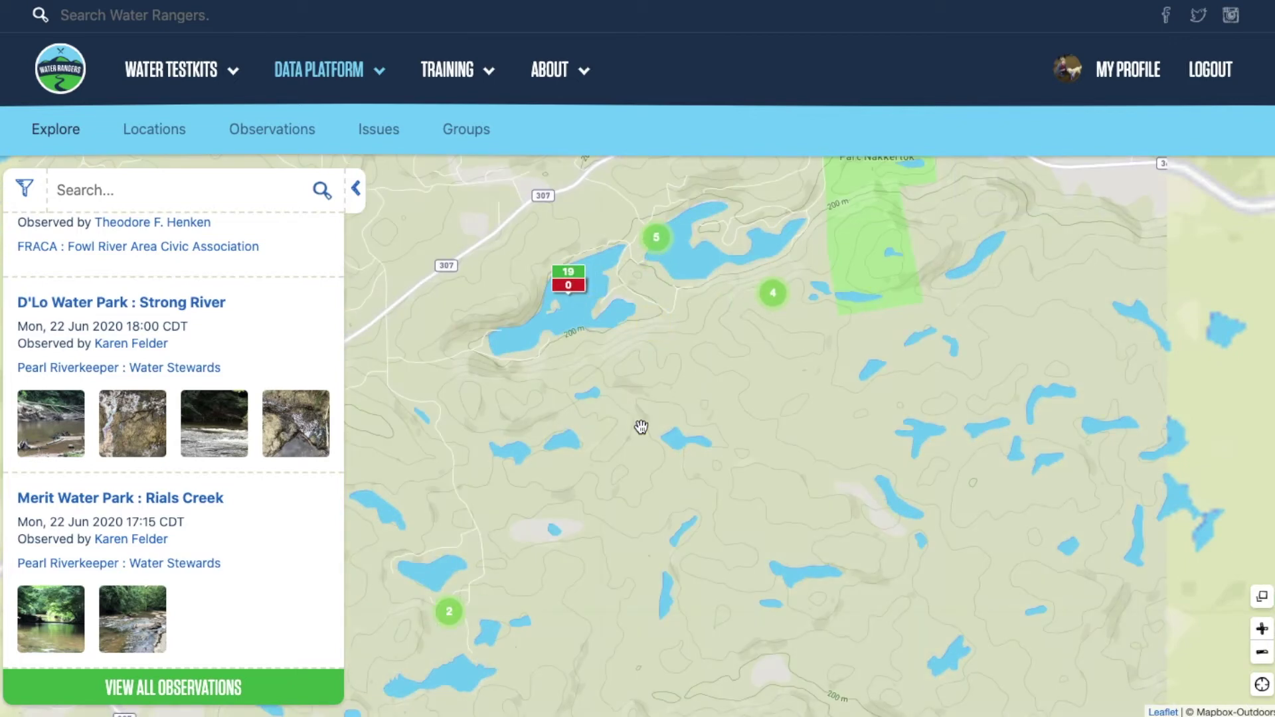
{"action": "left_click_drag", "start_coordinate": [641, 400], "coordinate": [827, 549]}
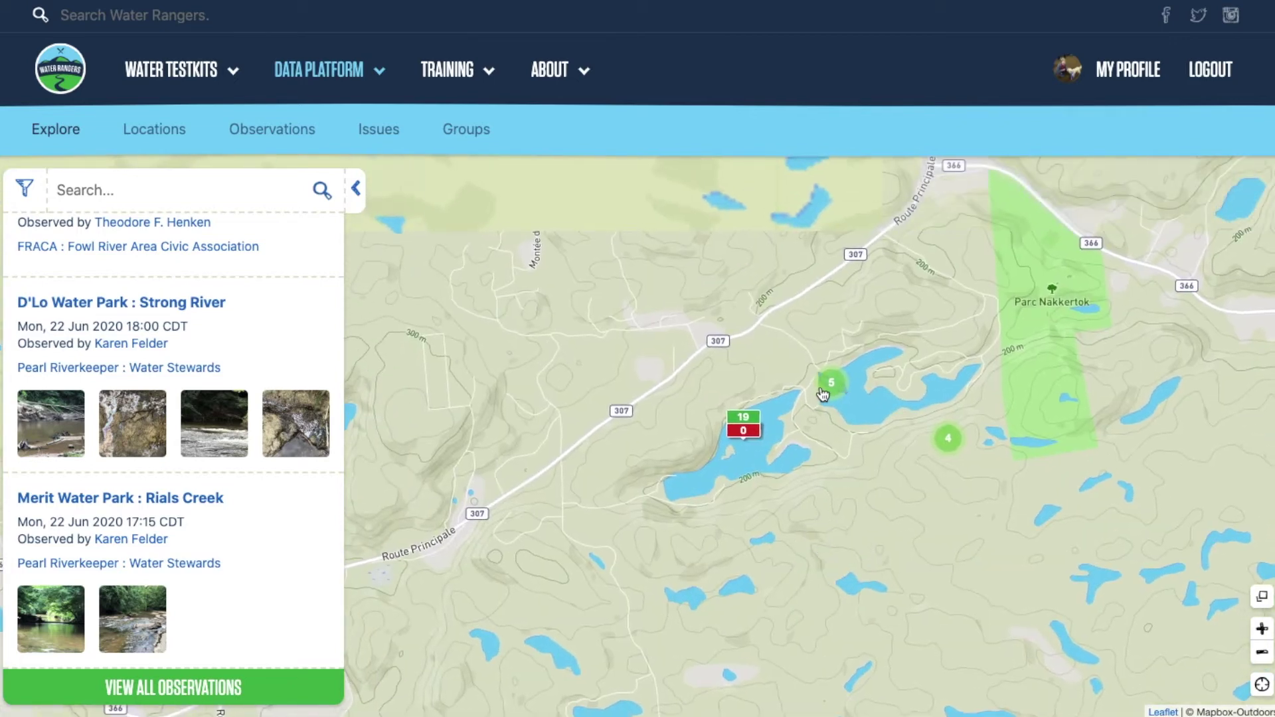
{"action": "left_click", "coordinate": [834, 382]}
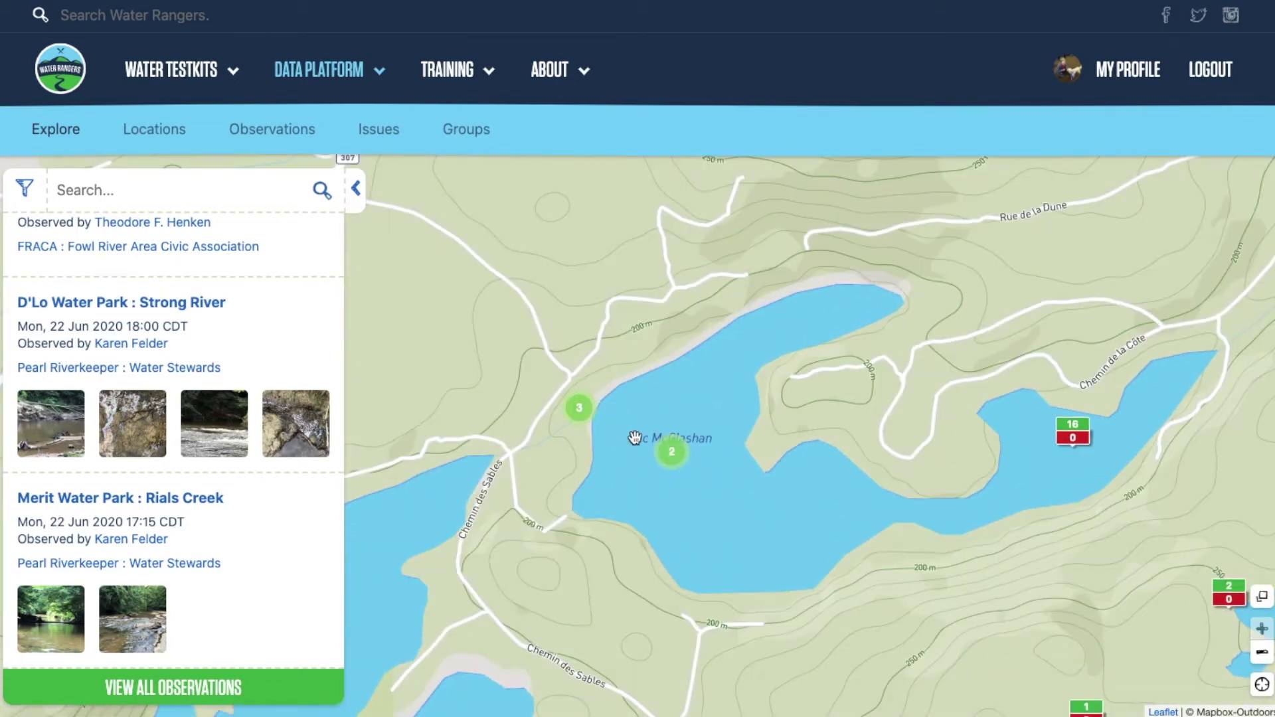
{"action": "left_click", "coordinate": [672, 456]}
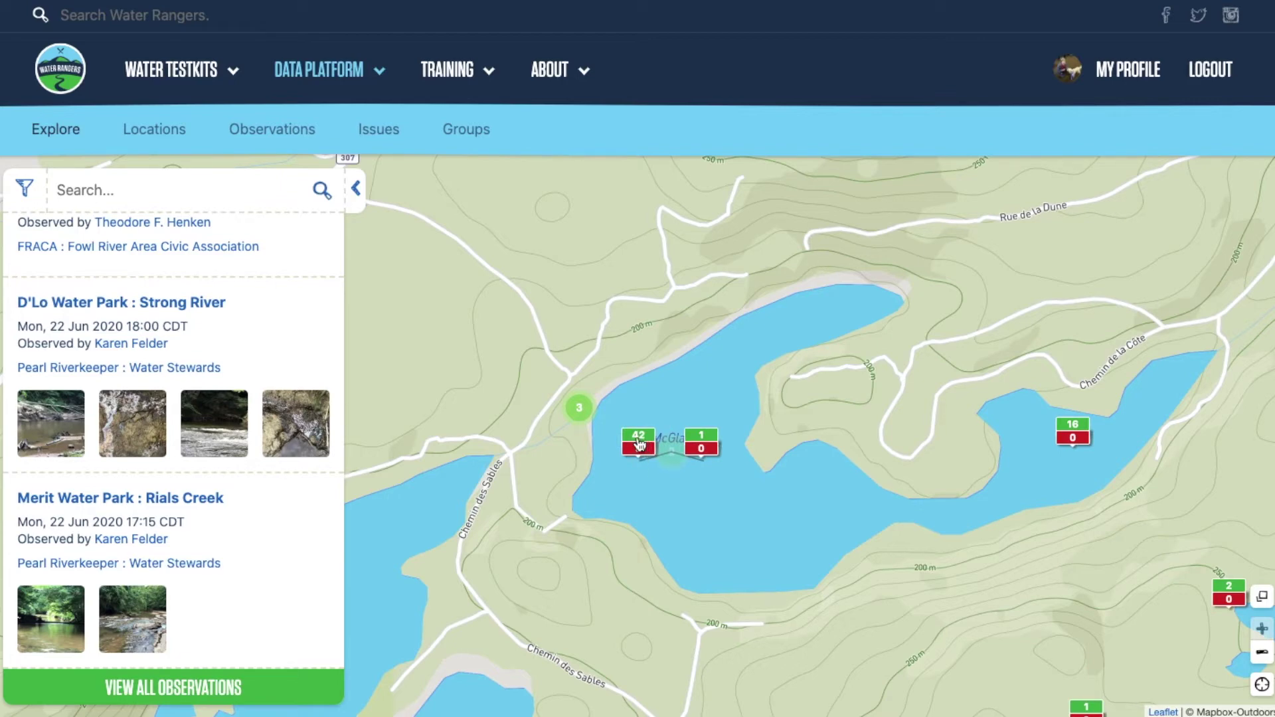
{"action": "left_click", "coordinate": [577, 414]}
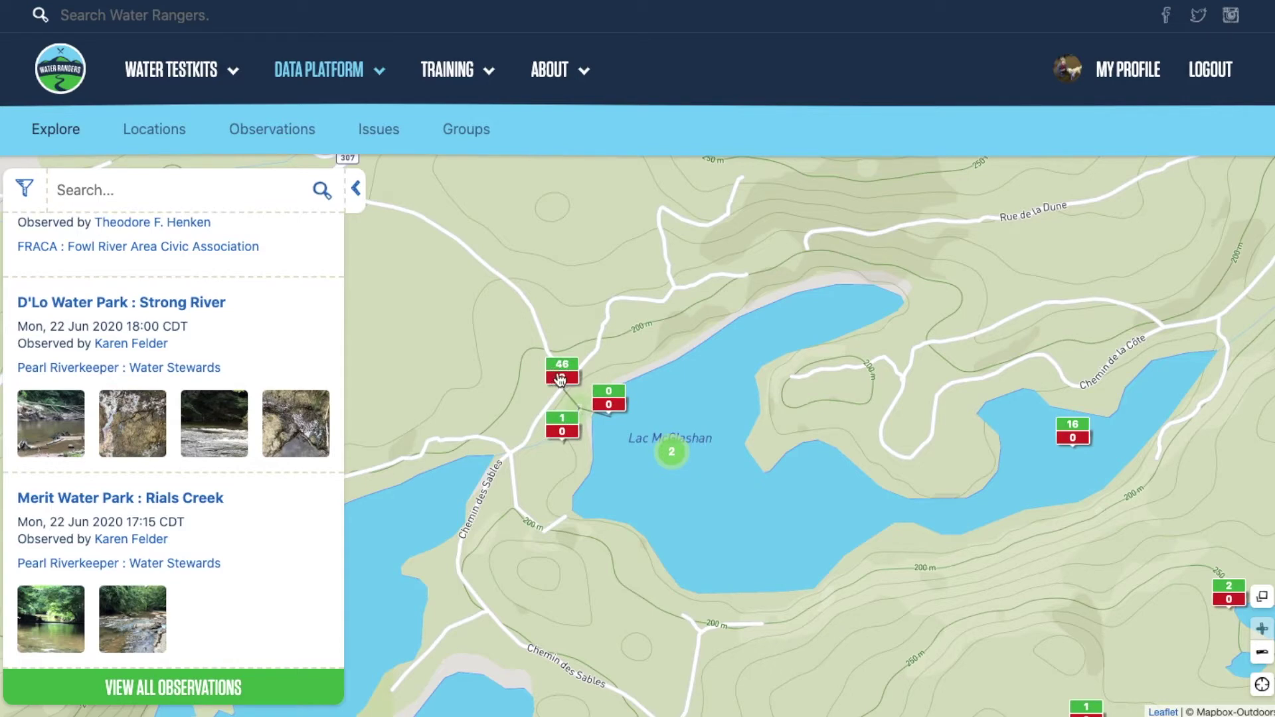
{"action": "left_click", "coordinate": [560, 376]}
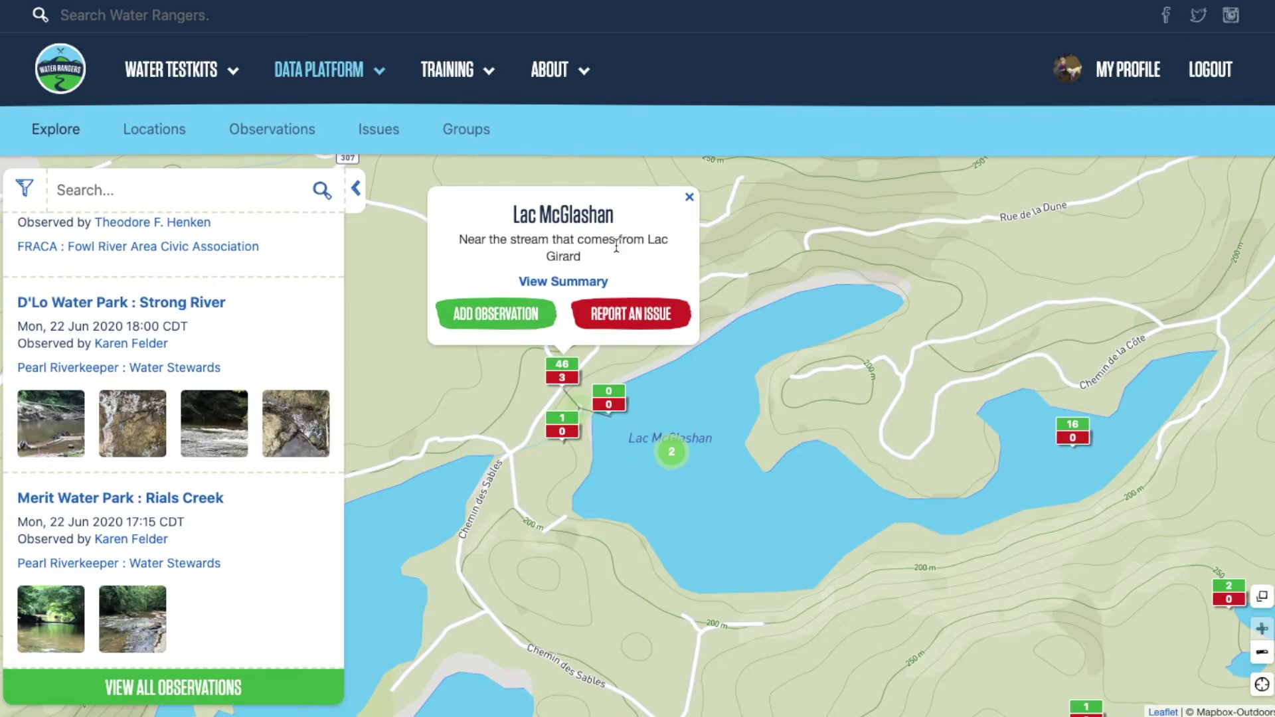
{"action": "left_click", "coordinate": [561, 284]}
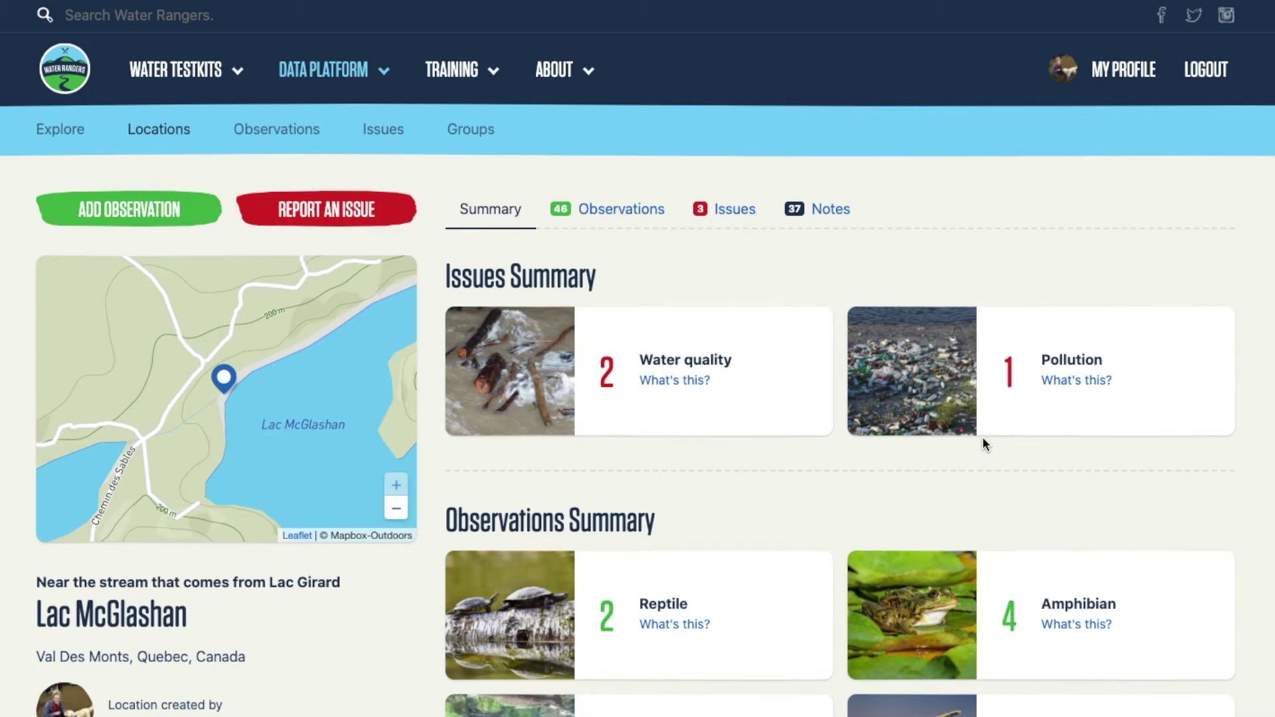
Review Lac McGlashan's Observation Tests Summary, including pH 7.2 and water temperature 18.7 °C.
{"action": "scroll", "coordinate": [984, 444], "scroll_direction": "down", "scroll_amount": 10}
{"action": "scroll", "coordinate": [982, 437], "scroll_direction": "up", "scroll_amount": 1}
{"action": "scroll", "coordinate": [981, 437], "scroll_direction": "down", "scroll_amount": 3}
{"action": "scroll", "coordinate": [982, 438], "scroll_direction": "down", "scroll_amount": 3}
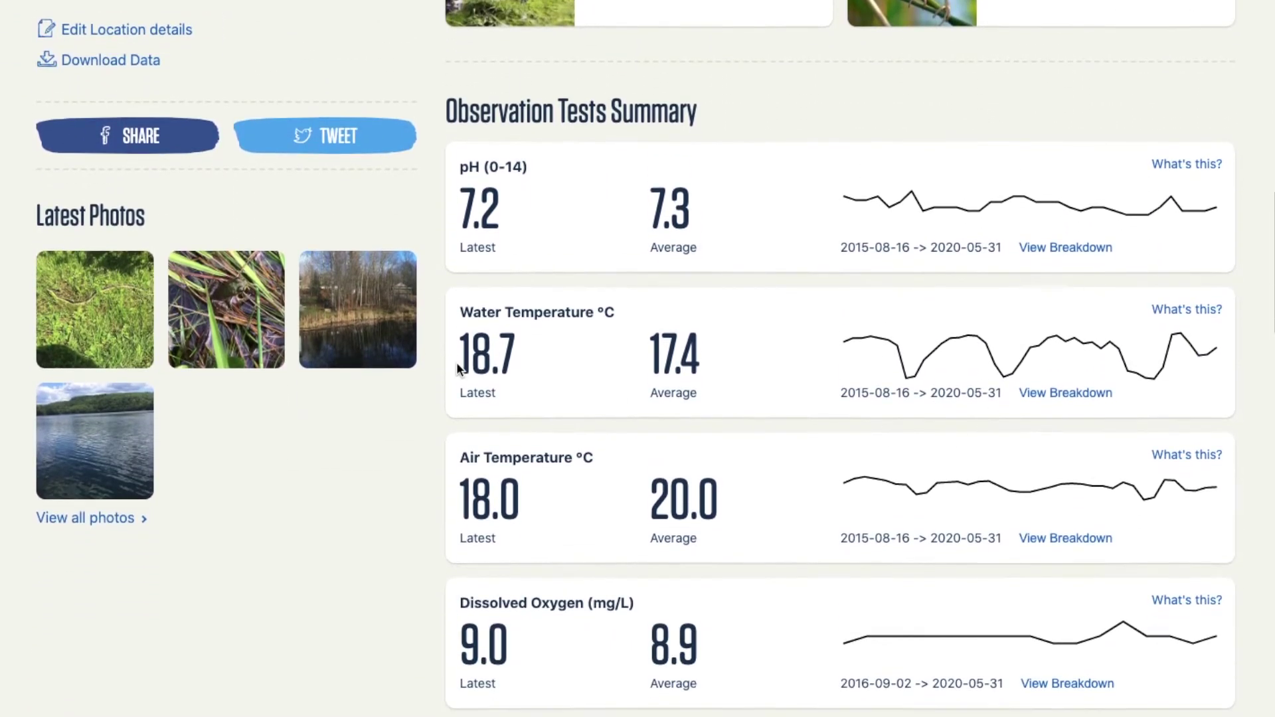
{"action": "mouse_move", "coordinate": [904, 175]}
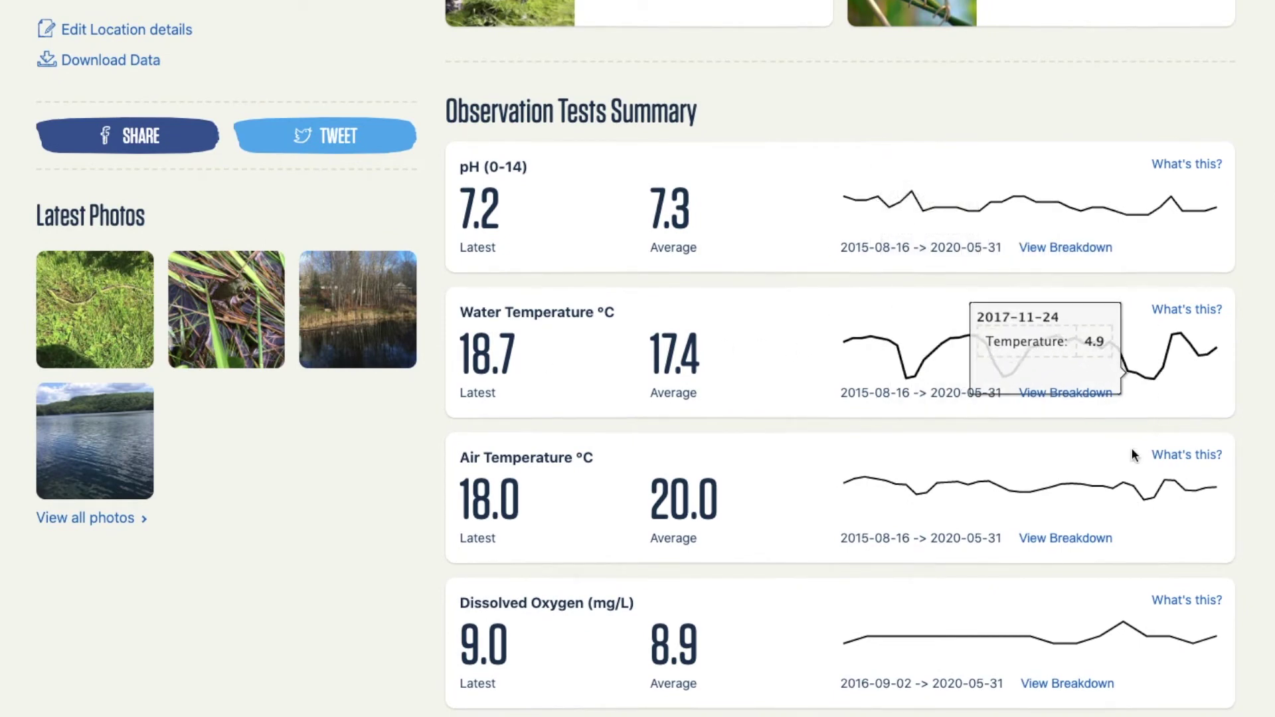
{"action": "scroll", "coordinate": [1008, 474], "scroll_direction": "down", "scroll_amount": 6}
{"action": "scroll", "coordinate": [1008, 478], "scroll_direction": "up", "scroll_amount": 4}
{"action": "scroll", "coordinate": [1008, 475], "scroll_direction": "up", "scroll_amount": 3}
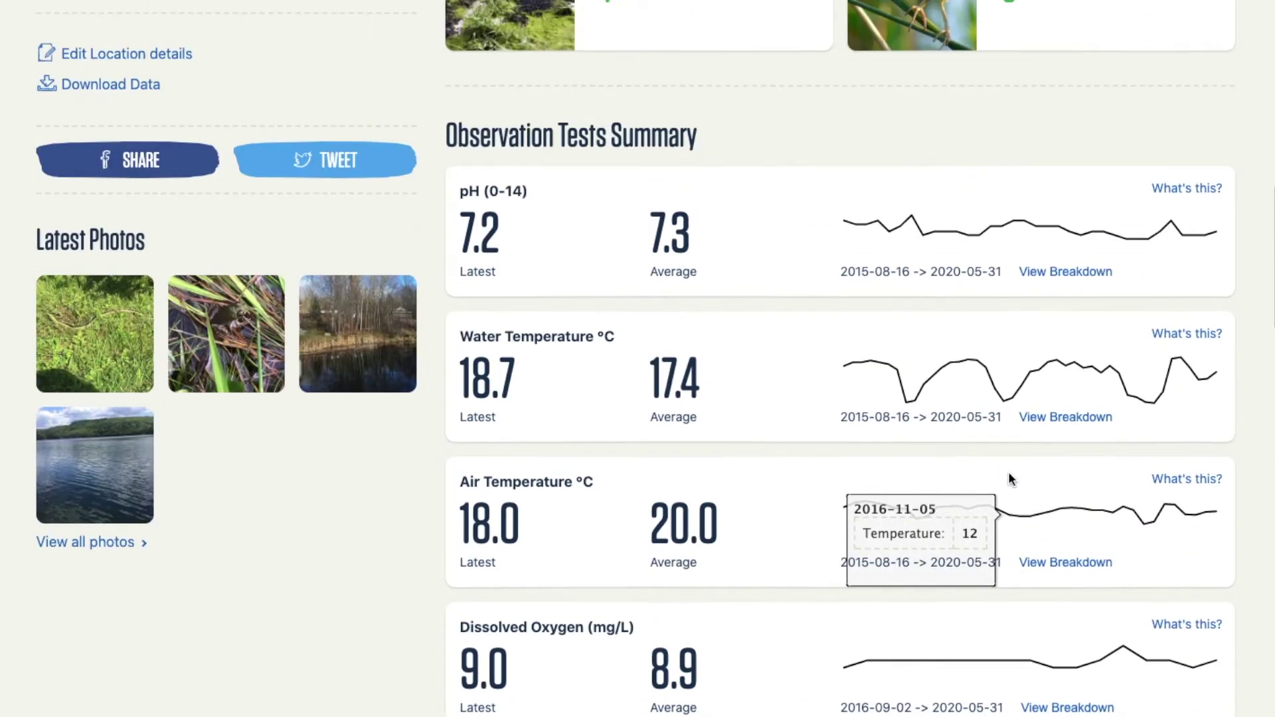
{"action": "left_click", "coordinate": [1055, 425]}
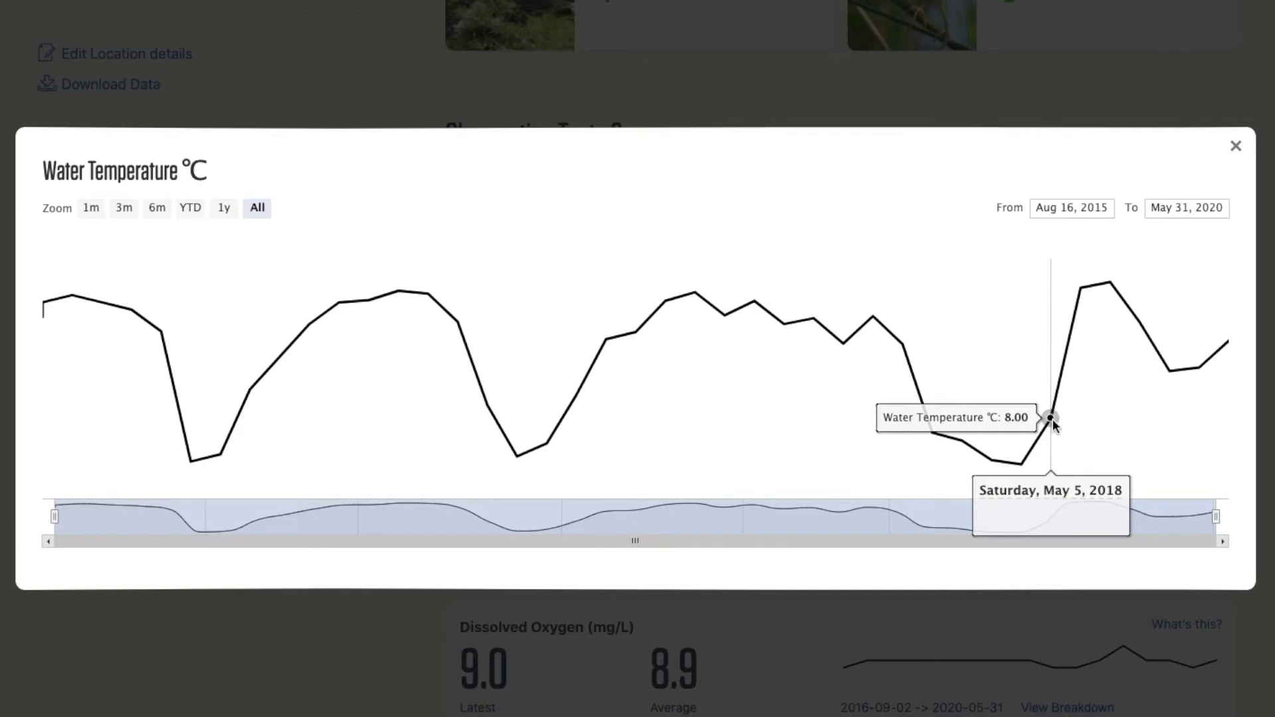
{"action": "left_click_drag", "start_coordinate": [54, 517], "coordinate": [20, 519]}
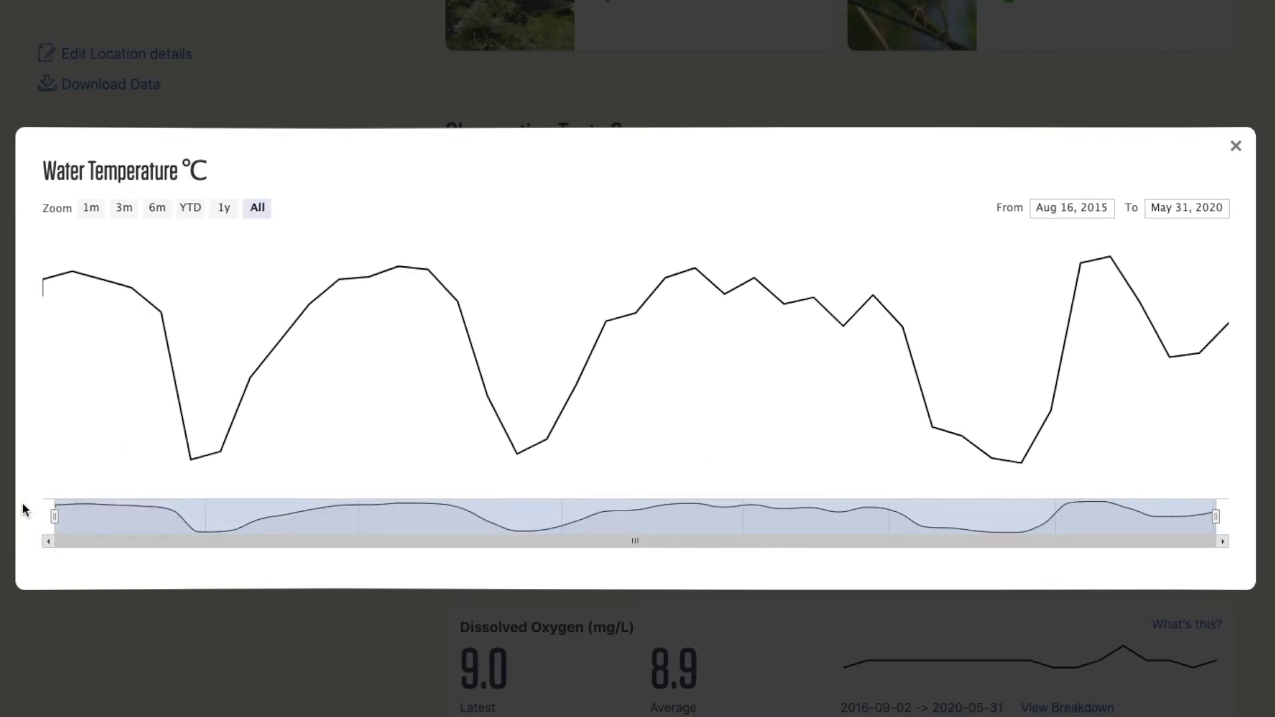
{"action": "left_click", "coordinate": [224, 210]}
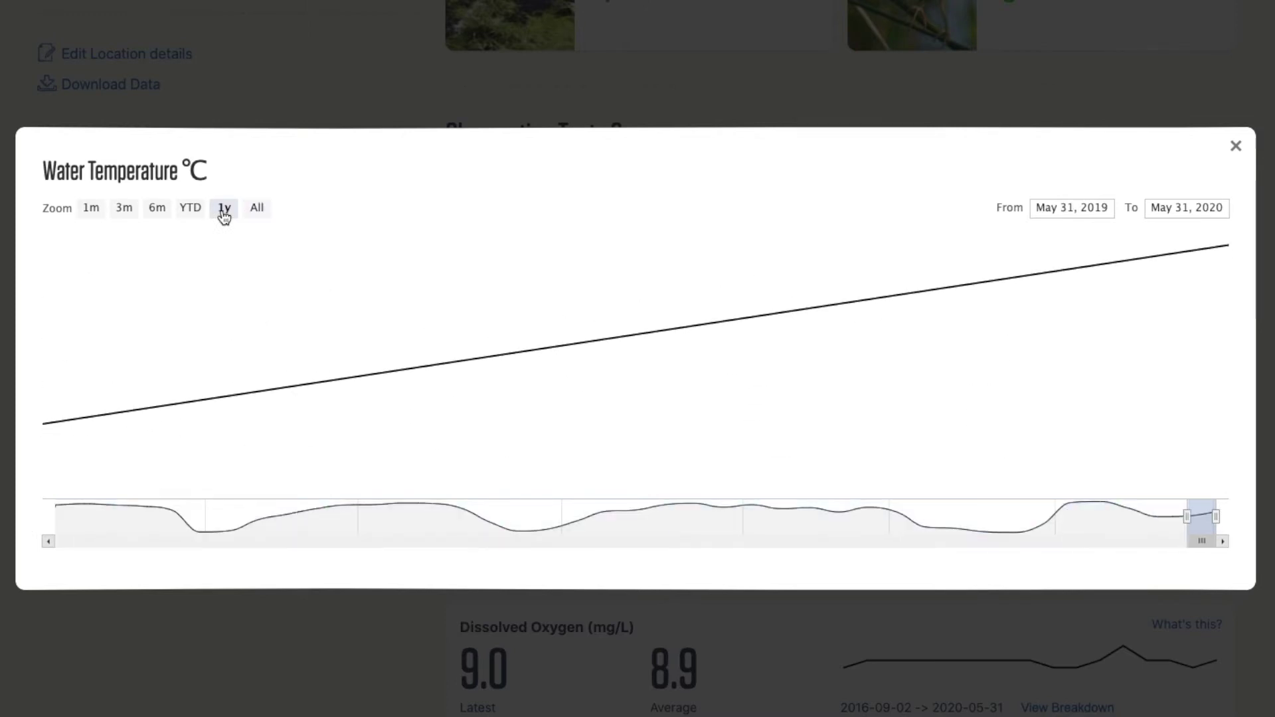
{"action": "left_click", "coordinate": [156, 208]}
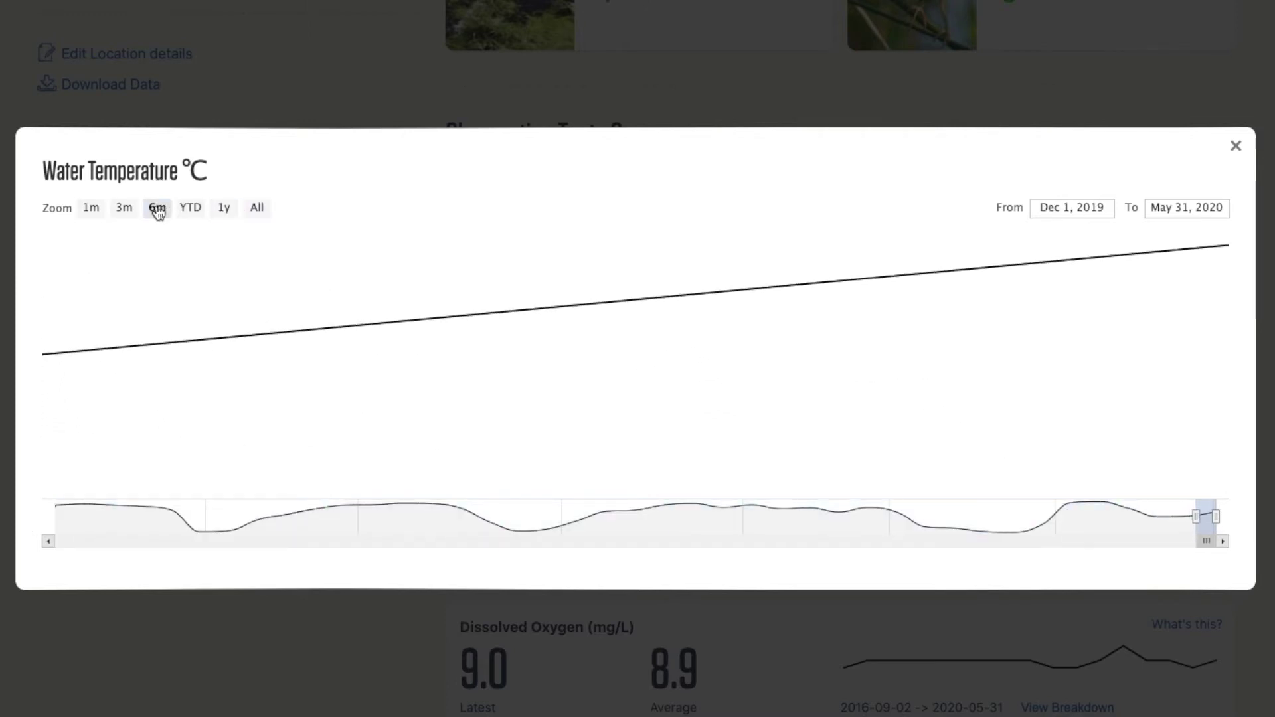
{"action": "left_click", "coordinate": [1235, 146]}
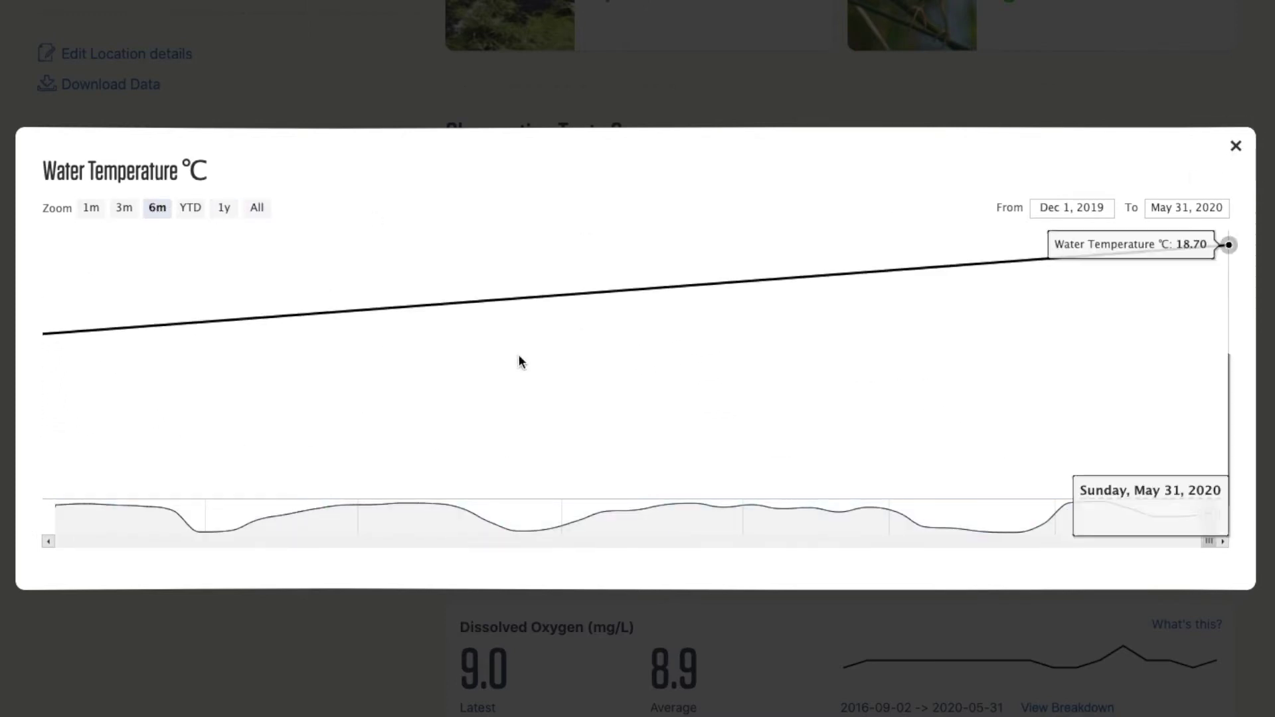
{"action": "left_click", "coordinate": [98, 546]}
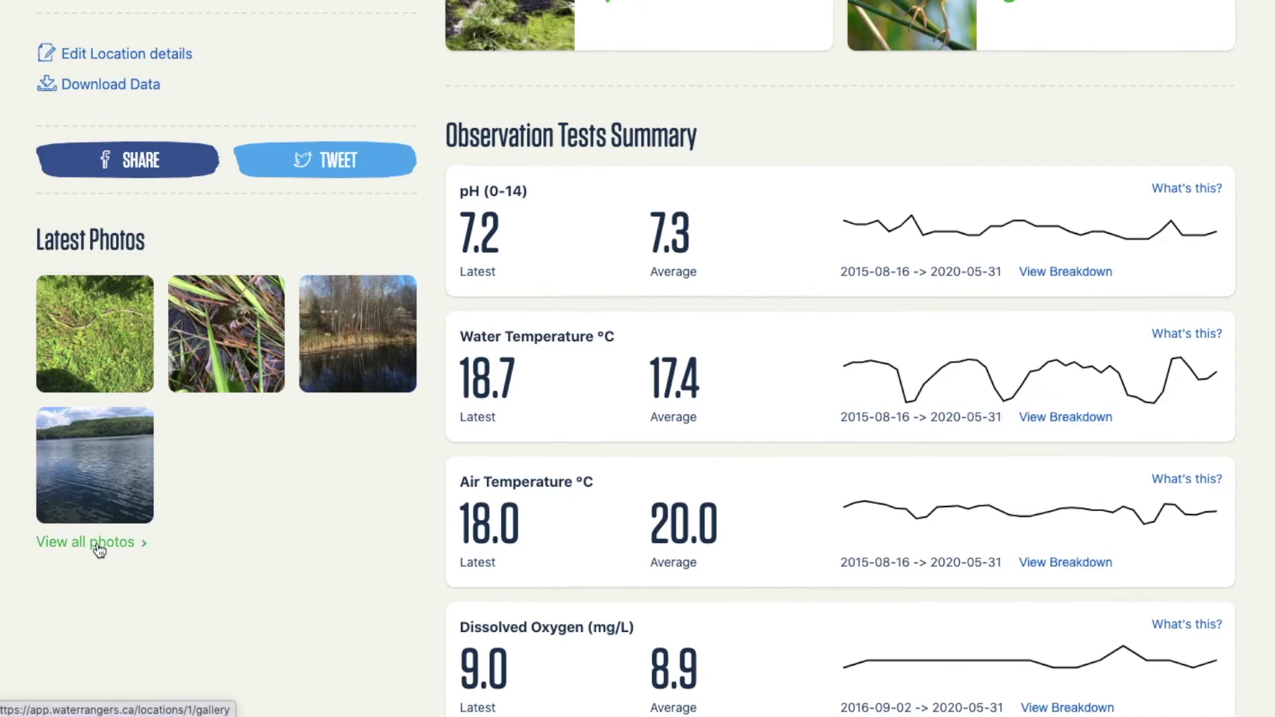
Browse all of Lac McGlashan's photos in the Image Gallery, then return to the location page.
{"action": "left_click", "coordinate": [191, 546]}
{"action": "scroll", "coordinate": [428, 519], "scroll_direction": "down", "scroll_amount": 10}
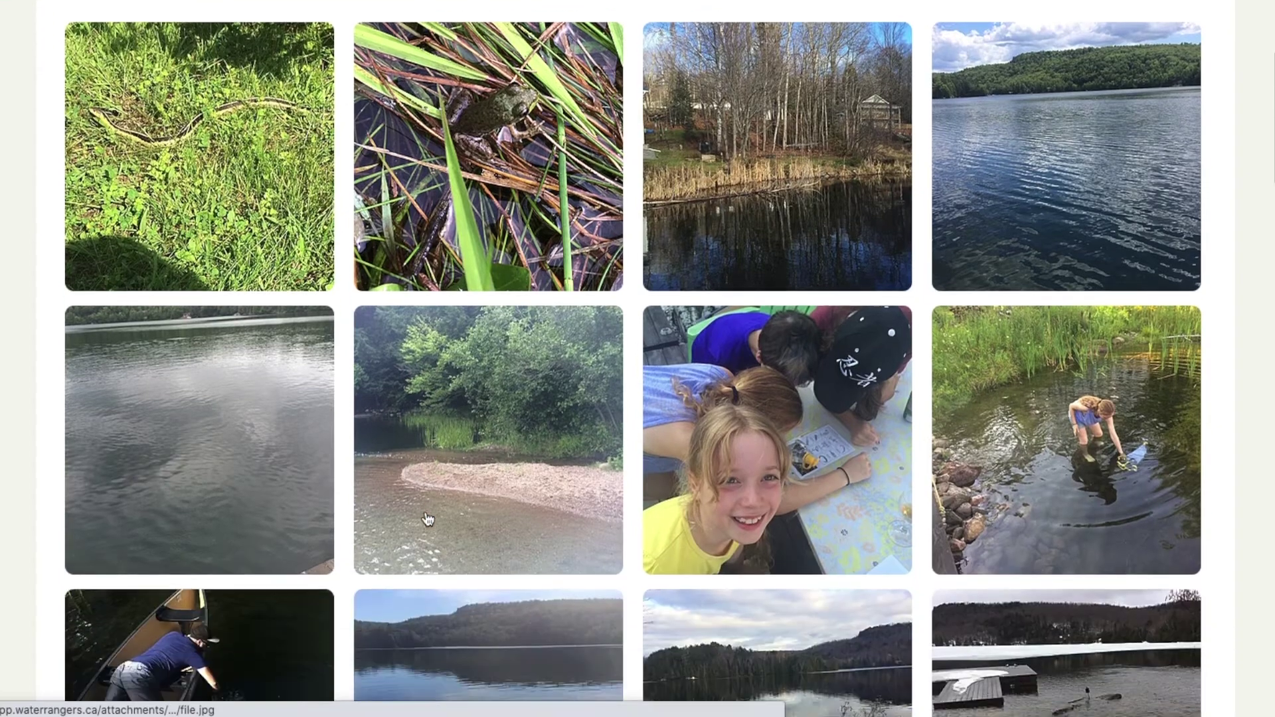
{"action": "scroll", "coordinate": [428, 519], "scroll_direction": "down", "scroll_amount": 12}
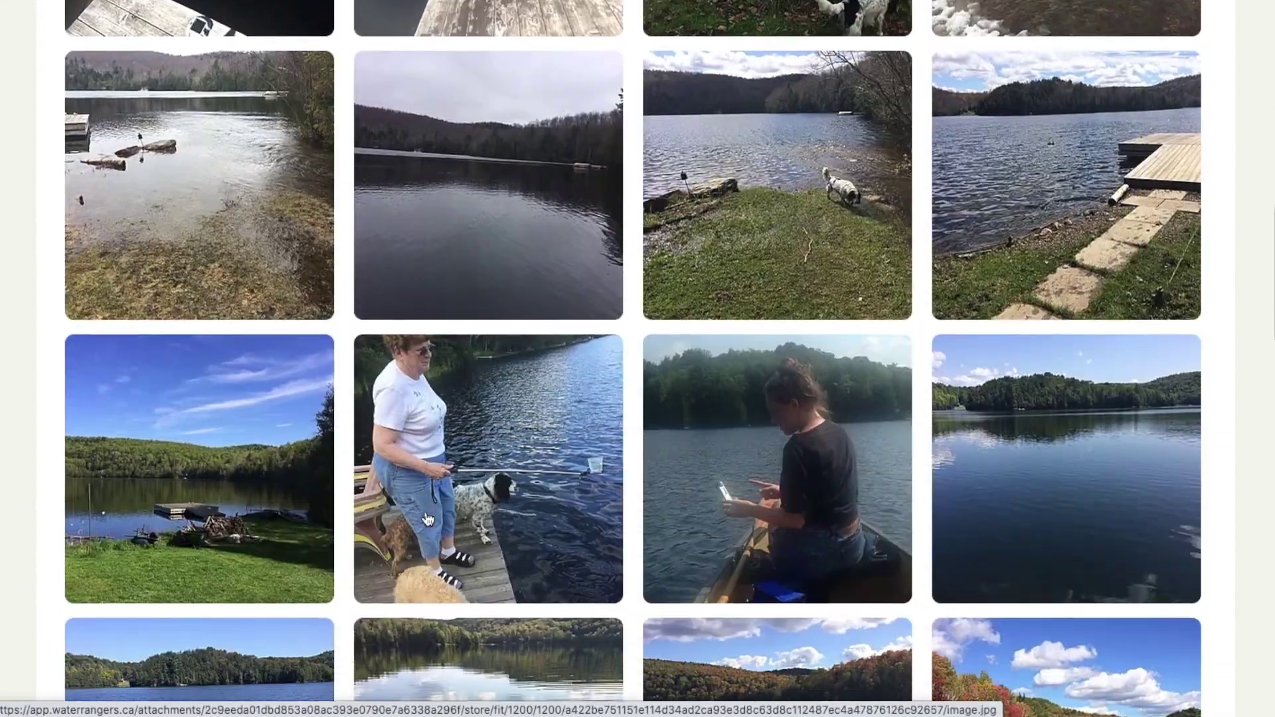
{"action": "scroll", "coordinate": [428, 519], "scroll_direction": "down", "scroll_amount": 12}
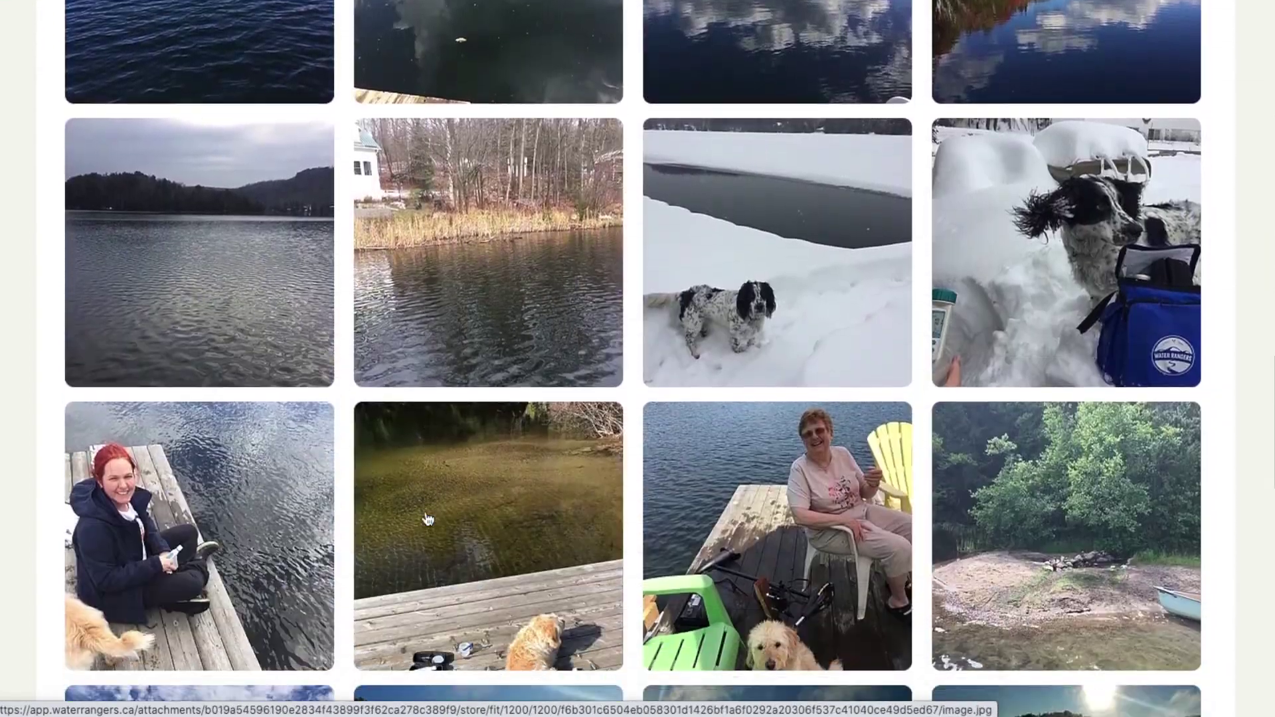
{"action": "scroll", "coordinate": [428, 519], "scroll_direction": "down", "scroll_amount": 3}
{"action": "scroll", "coordinate": [428, 519], "scroll_direction": "up", "scroll_amount": 20}
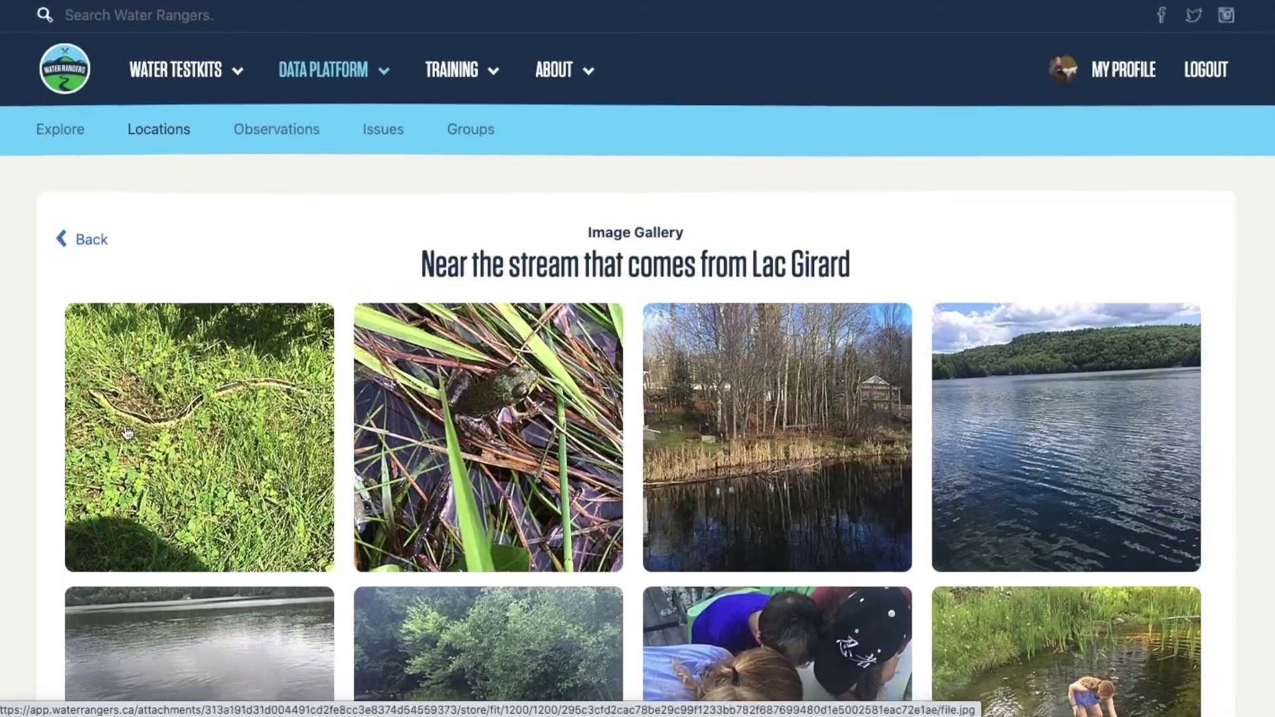
{"action": "left_click", "coordinate": [93, 243]}
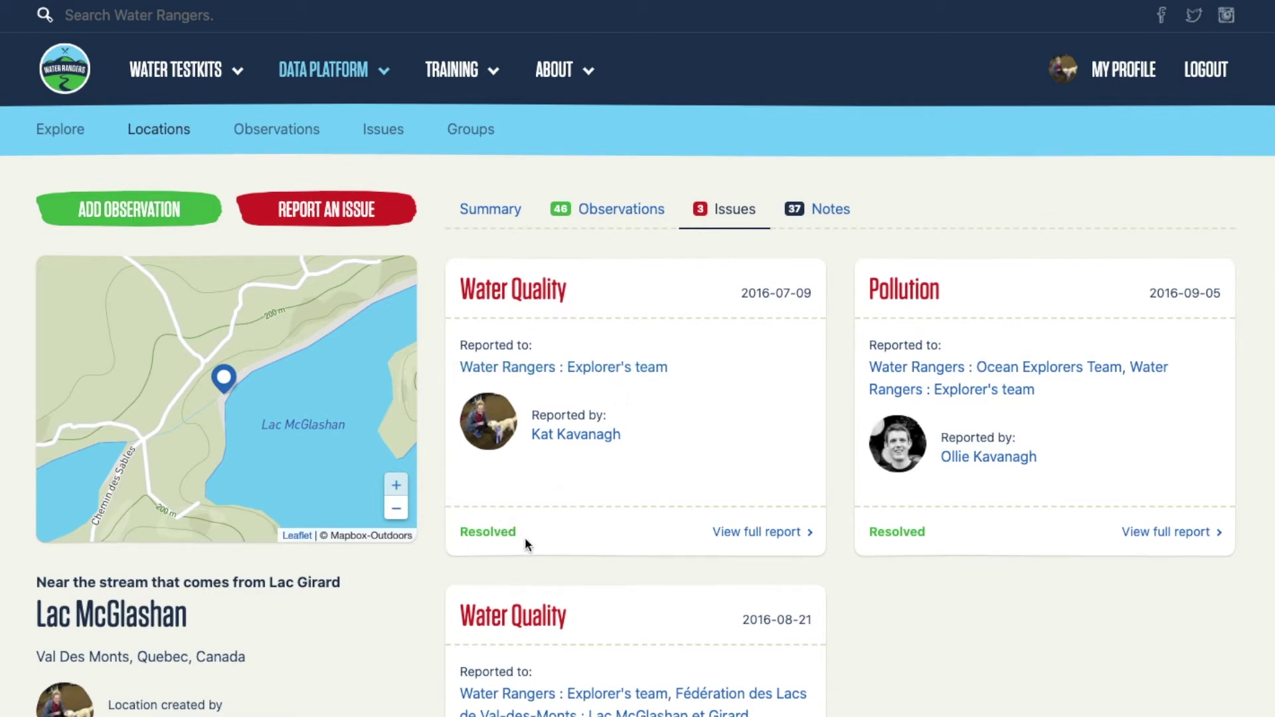
Read a Water Quality issue's full report and enlarge its photo before returning to Issues.
{"action": "left_click", "coordinate": [756, 535]}
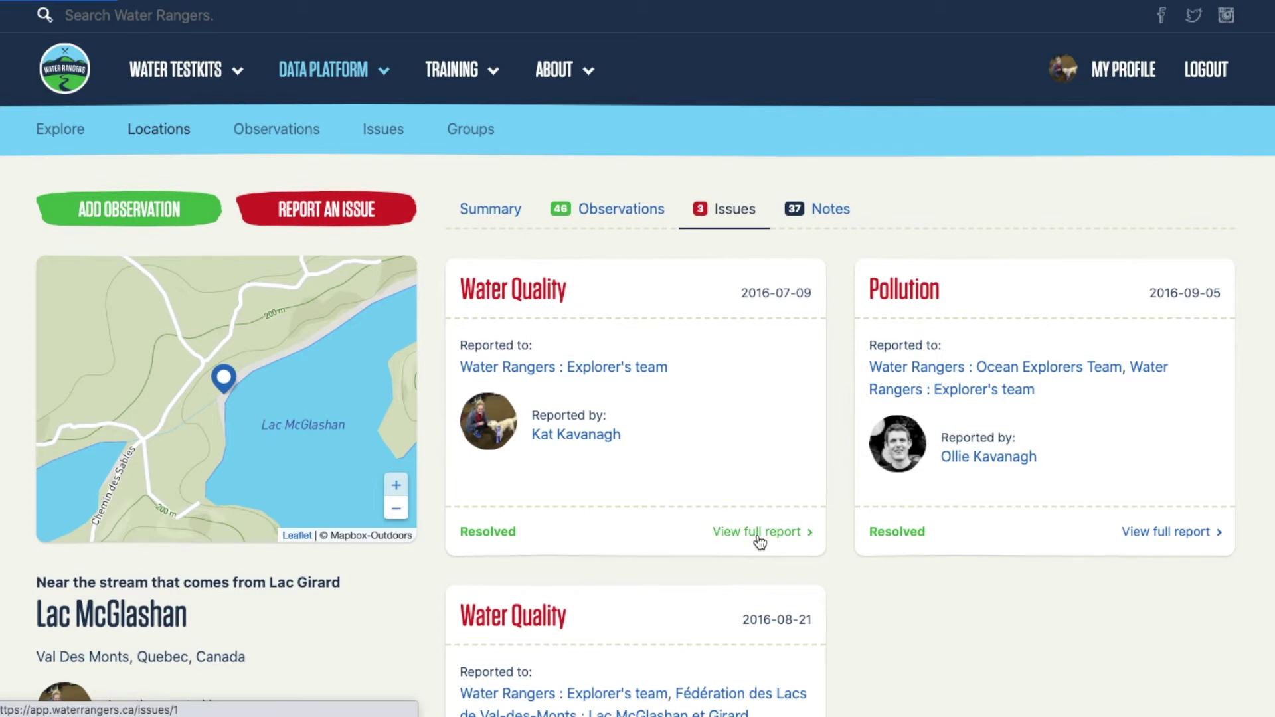
{"action": "scroll", "coordinate": [730, 438], "scroll_direction": "down", "scroll_amount": 2}
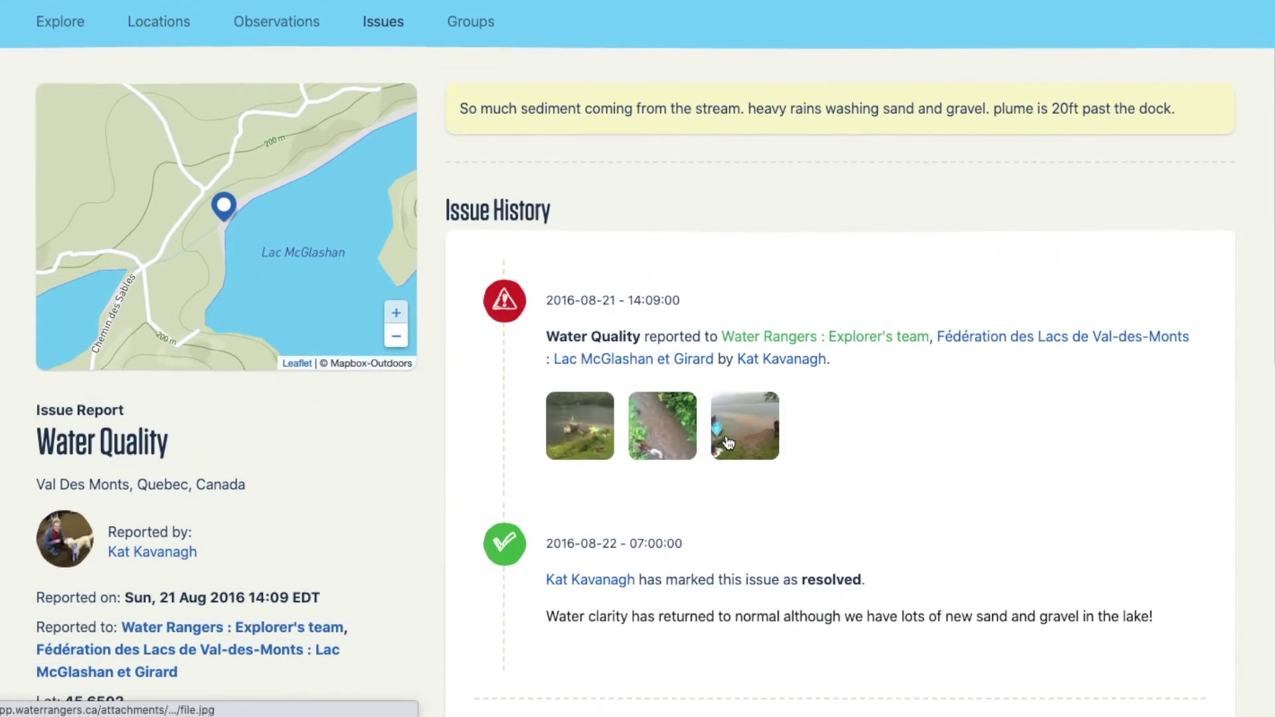
{"action": "left_click", "coordinate": [584, 432]}
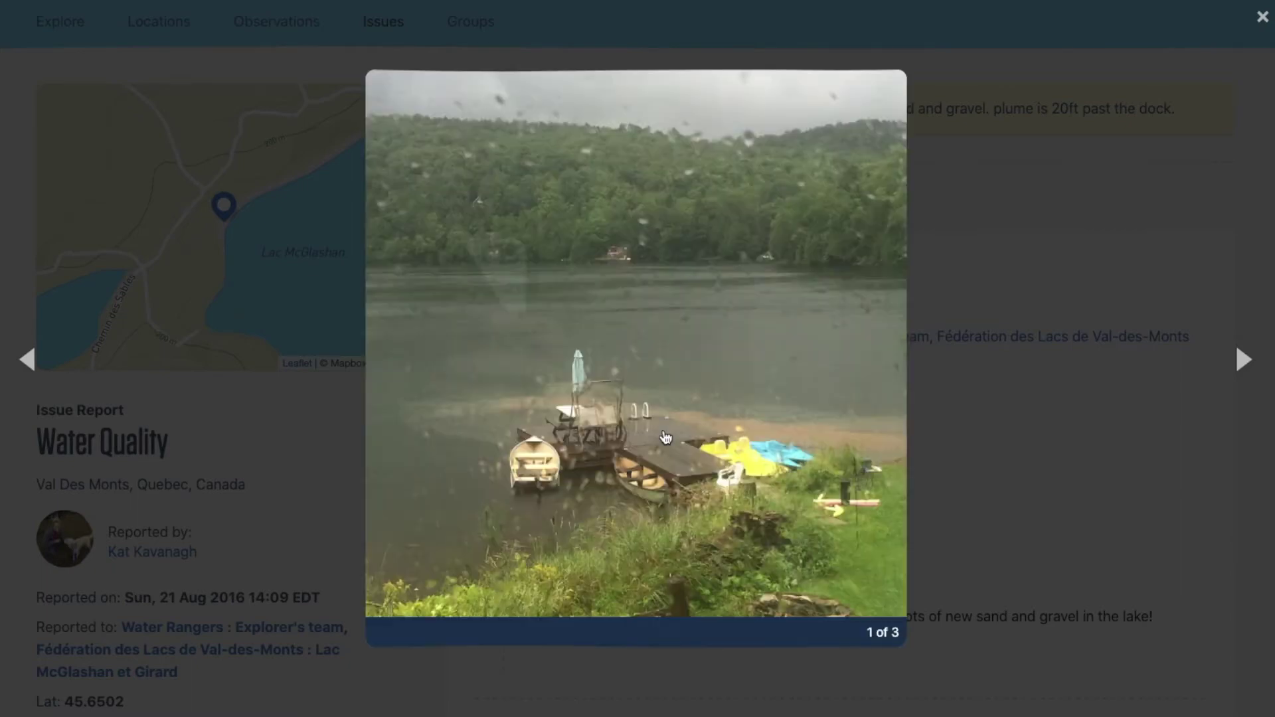
{"action": "left_click", "coordinate": [1005, 538]}
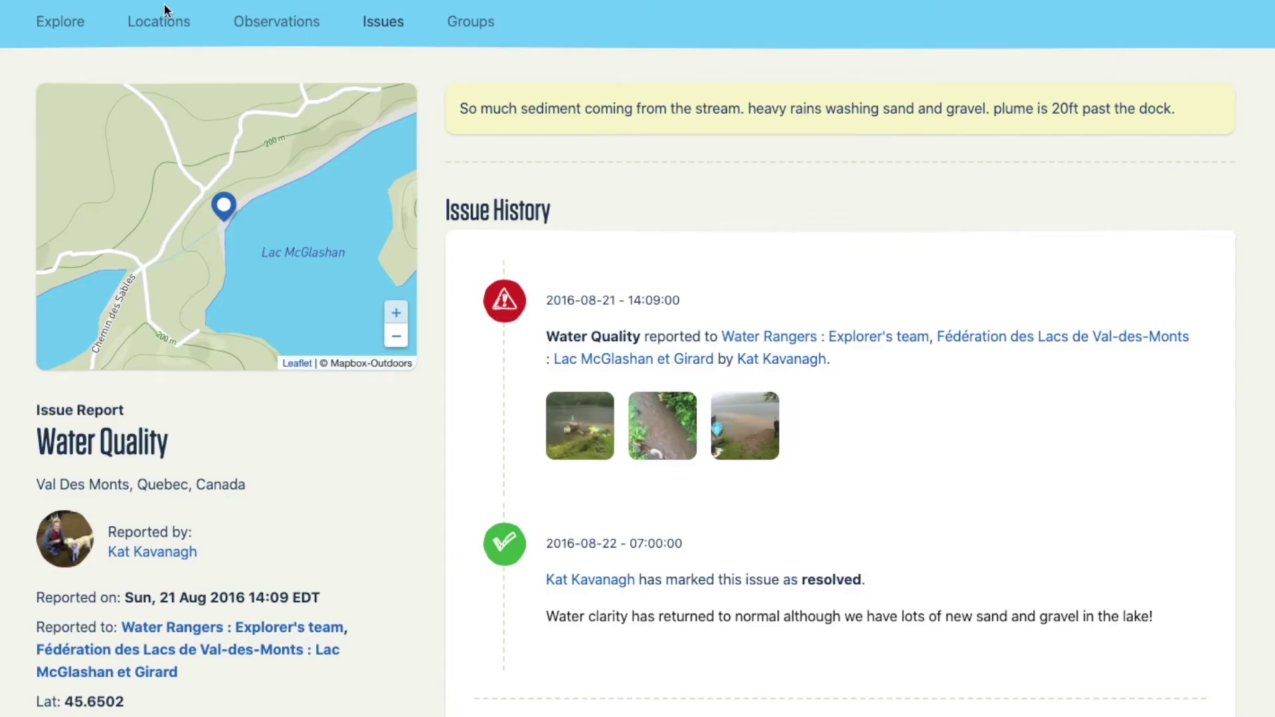
{"action": "key", "text": "alt+Left"}
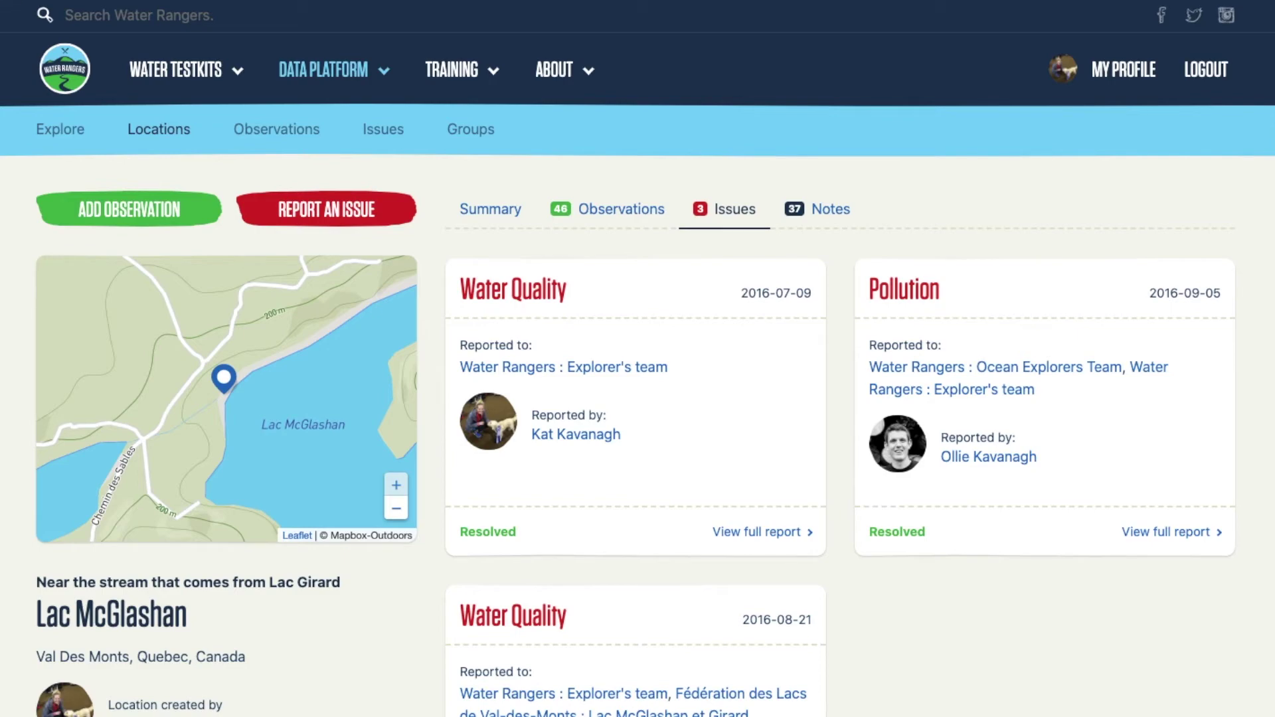
{"action": "scroll", "coordinate": [597, 332], "scroll_direction": "down", "scroll_amount": 5}
{"action": "scroll", "coordinate": [598, 332], "scroll_direction": "up", "scroll_amount": 5}
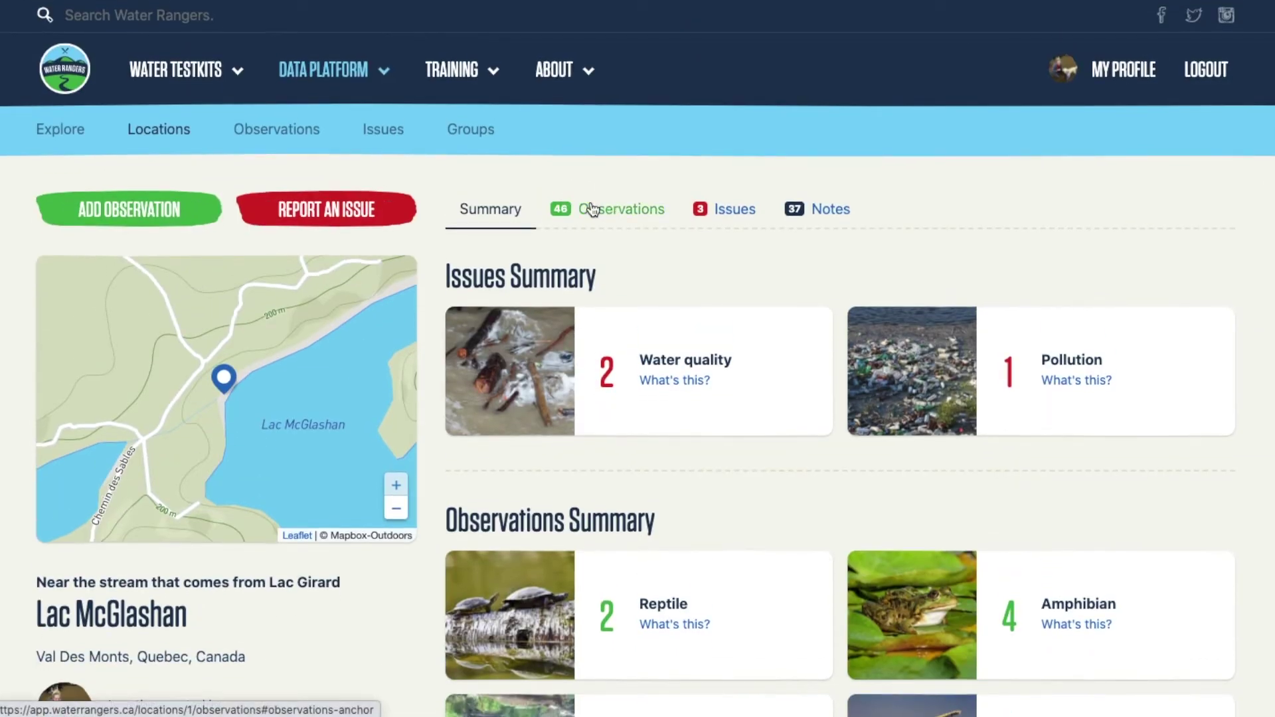
{"action": "left_click", "coordinate": [593, 210]}
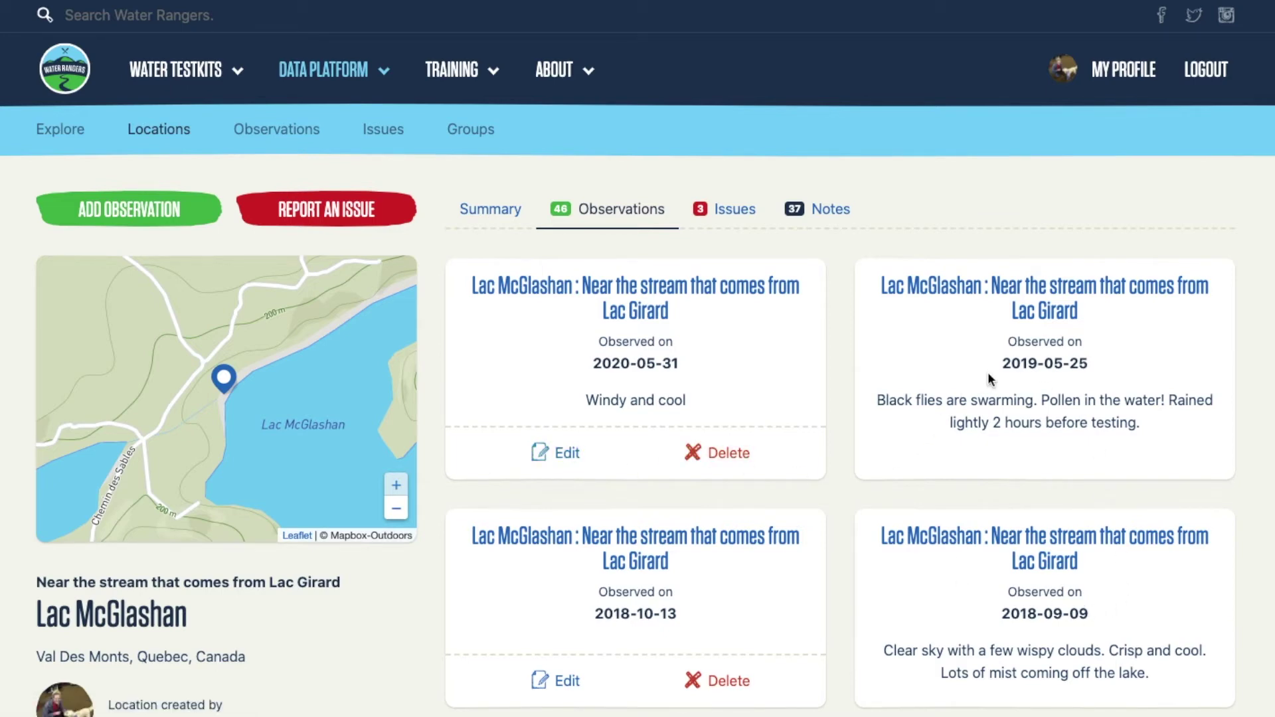
{"action": "scroll", "coordinate": [988, 379], "scroll_direction": "down", "scroll_amount": 5}
{"action": "scroll", "coordinate": [988, 375], "scroll_direction": "up", "scroll_amount": 2}
{"action": "scroll", "coordinate": [988, 373], "scroll_direction": "up", "scroll_amount": 3}
Open the 2020-05-31 observation report and read the Conductivity explanation.
{"action": "left_click", "coordinate": [579, 290]}
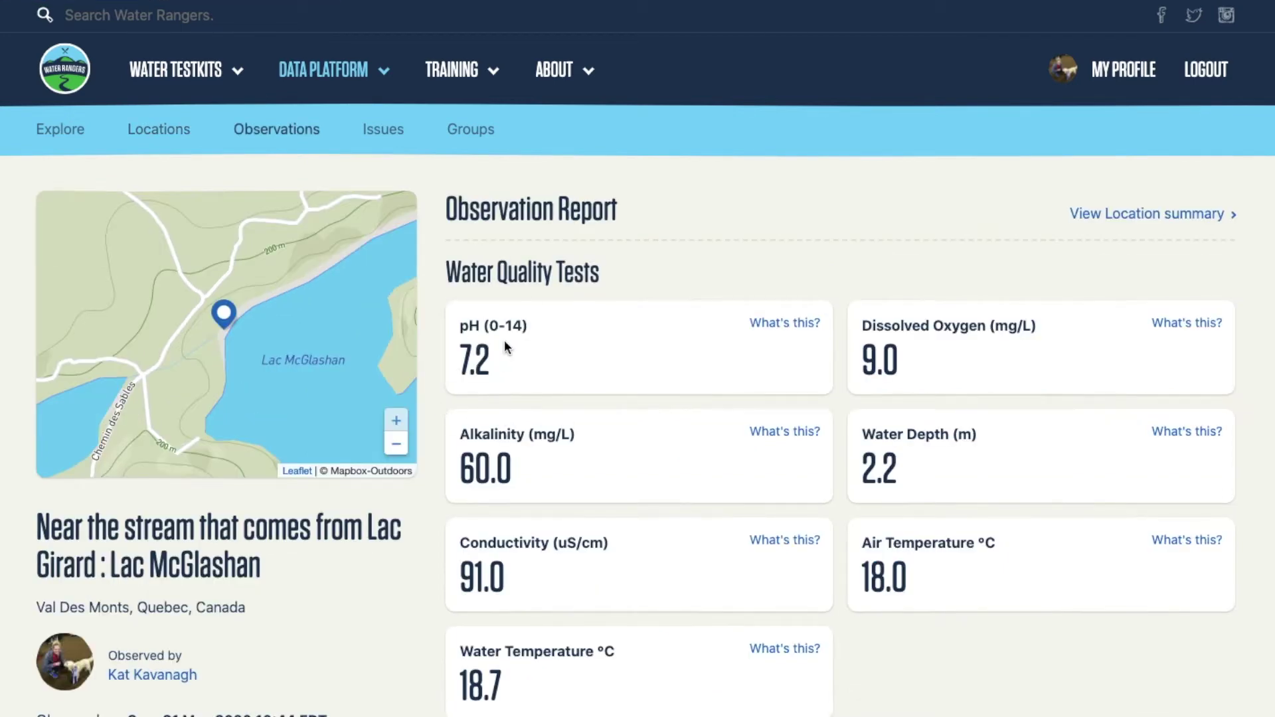
{"action": "scroll", "coordinate": [486, 430], "scroll_direction": "down", "scroll_amount": 4}
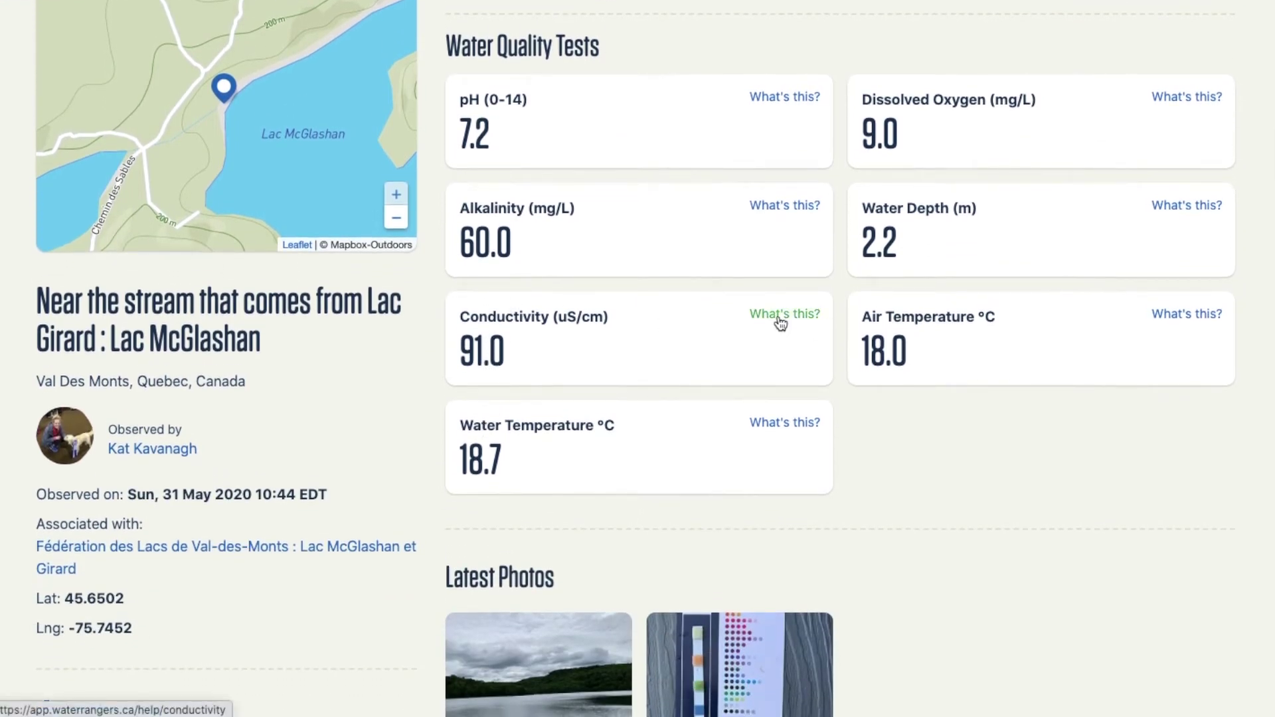
{"action": "left_click", "coordinate": [780, 322]}
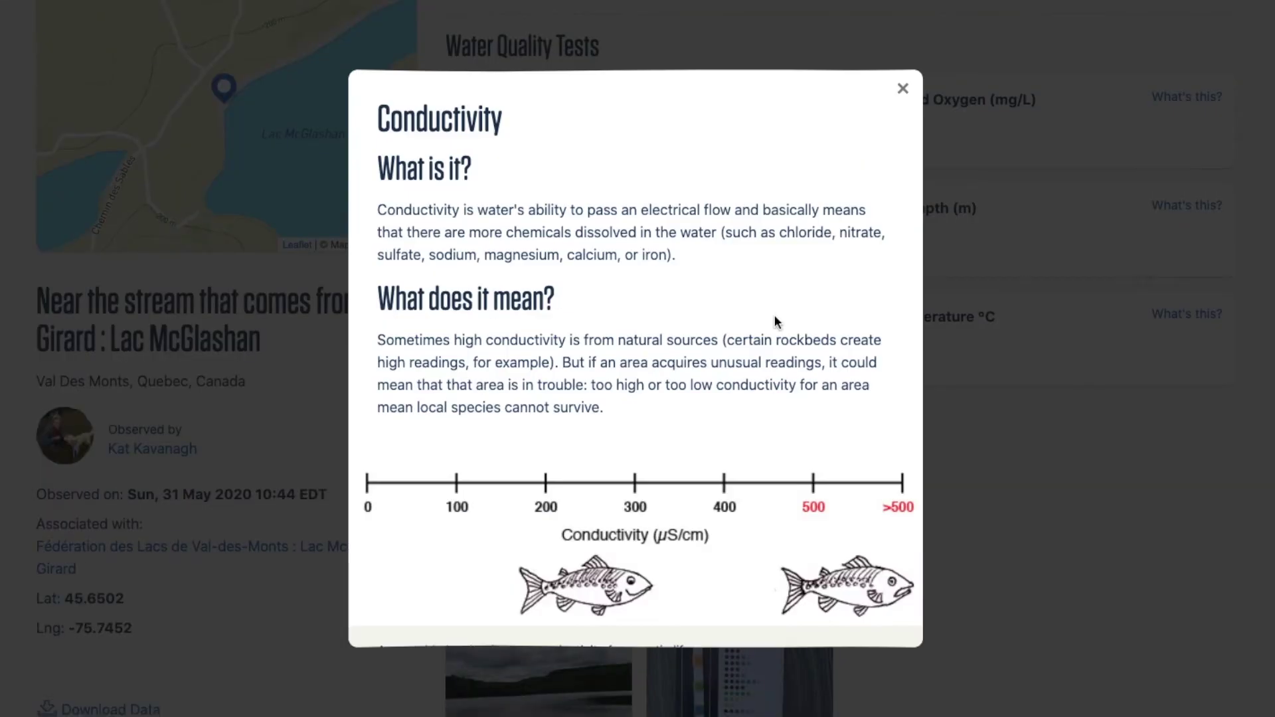
{"action": "scroll", "coordinate": [774, 315], "scroll_direction": "down", "scroll_amount": 2}
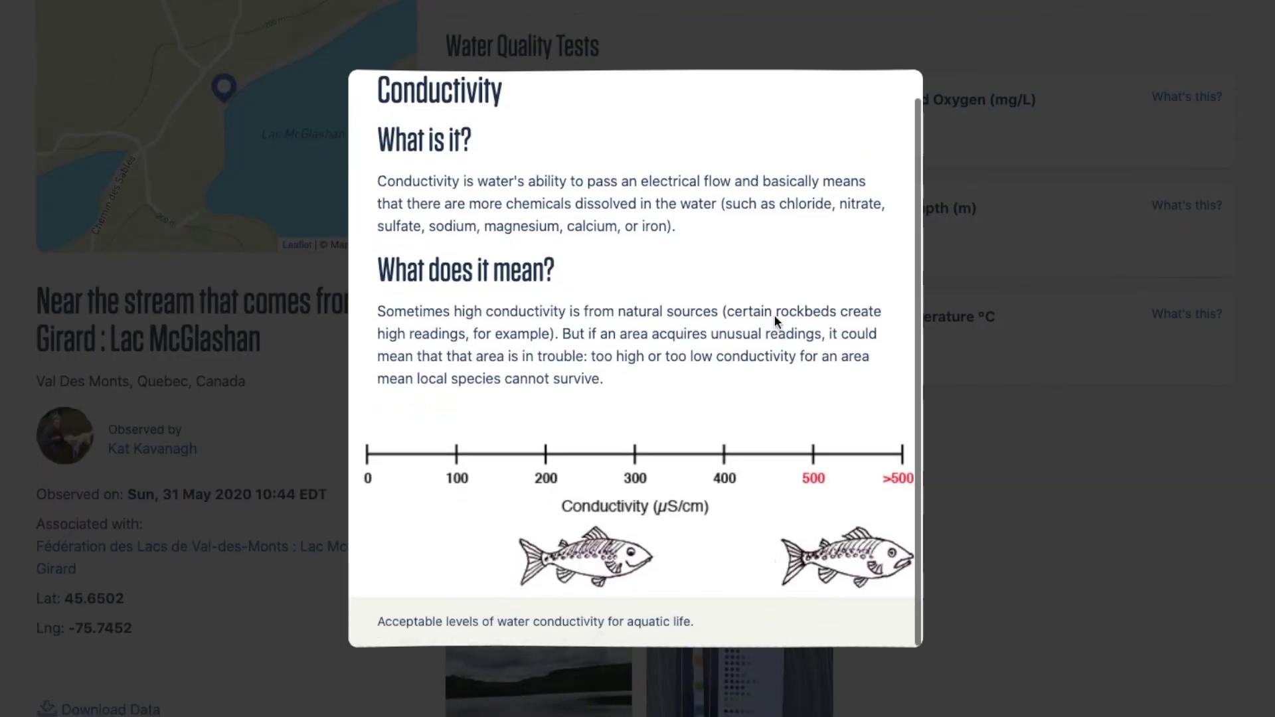
{"action": "left_click", "coordinate": [1027, 488]}
Look through the report's water quality results and open the Lac McGlashan et Girard group page.
{"action": "scroll", "coordinate": [1026, 491], "scroll_direction": "down", "scroll_amount": 5}
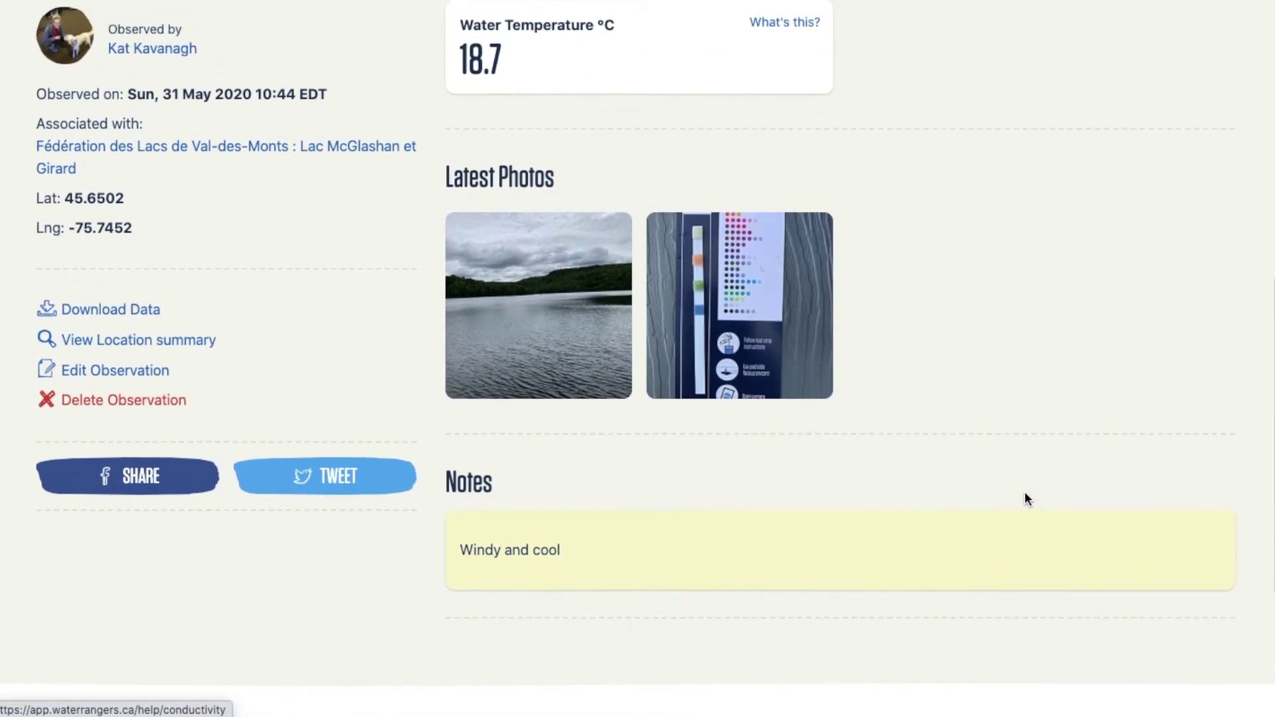
{"action": "scroll", "coordinate": [1024, 493], "scroll_direction": "up", "scroll_amount": 9}
{"action": "scroll", "coordinate": [1025, 496], "scroll_direction": "up", "scroll_amount": 1}
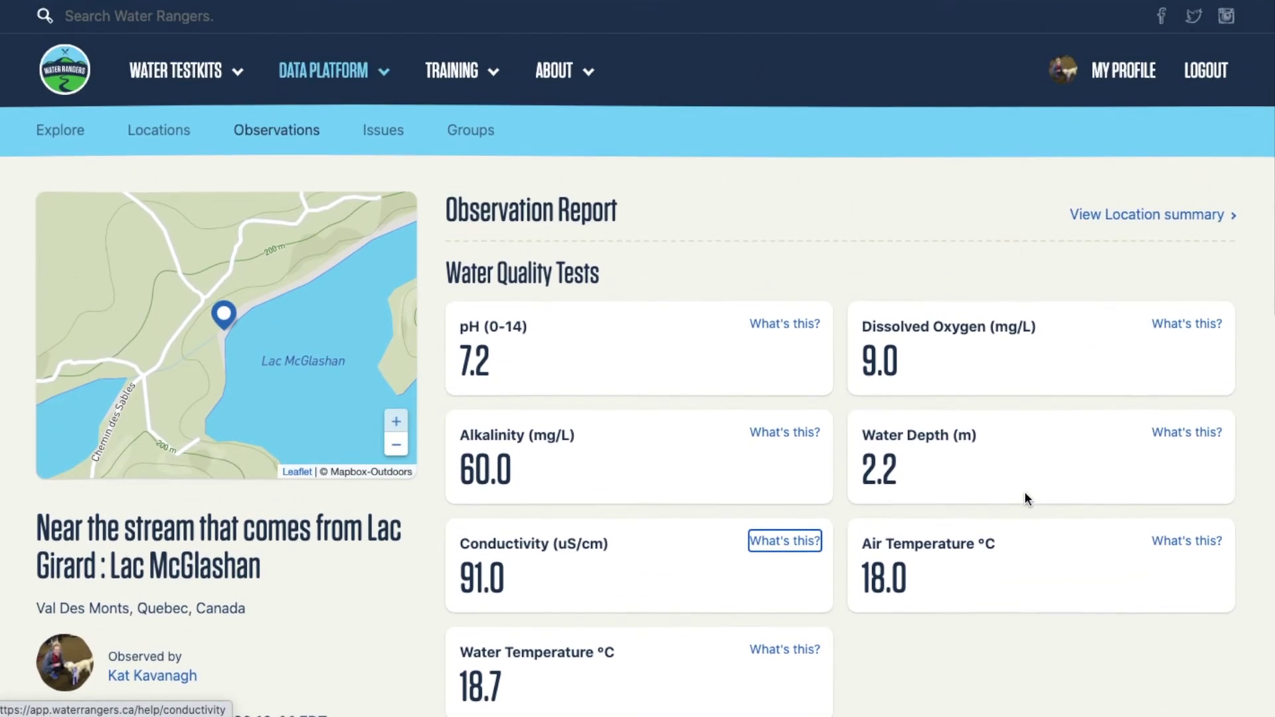
{"action": "scroll", "coordinate": [443, 509], "scroll_direction": "down", "scroll_amount": 3}
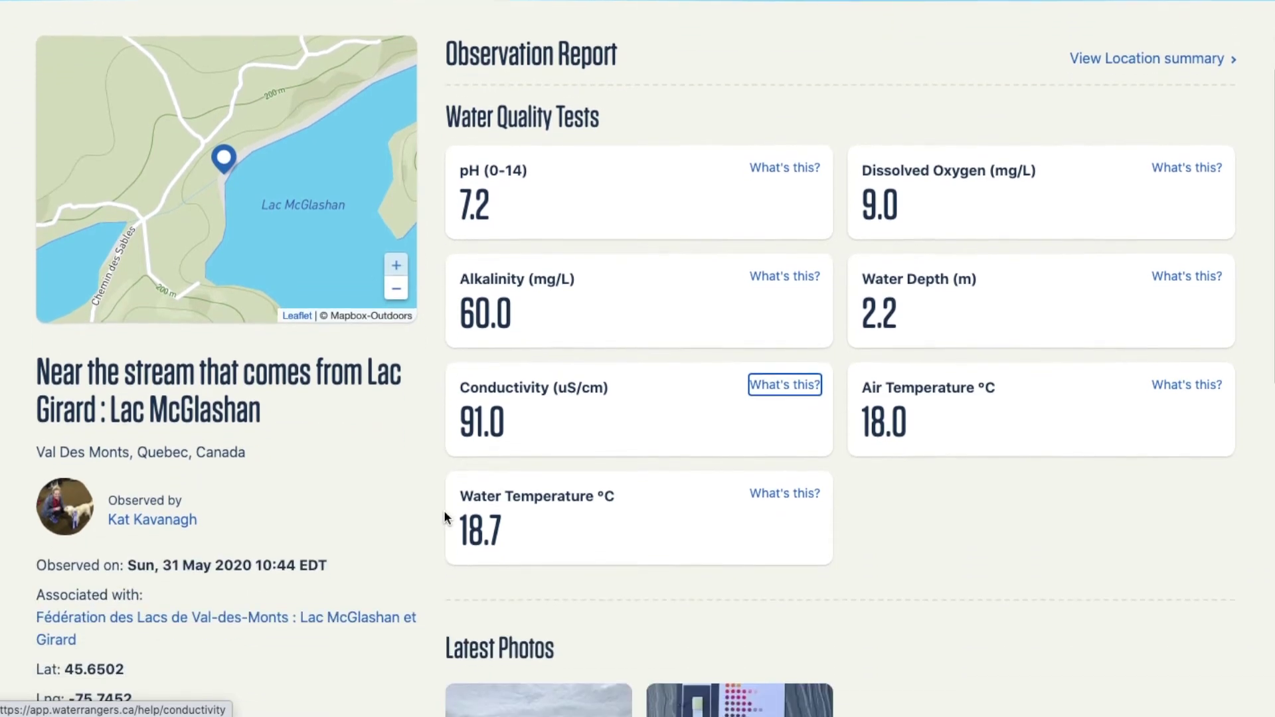
{"action": "left_click", "coordinate": [158, 628]}
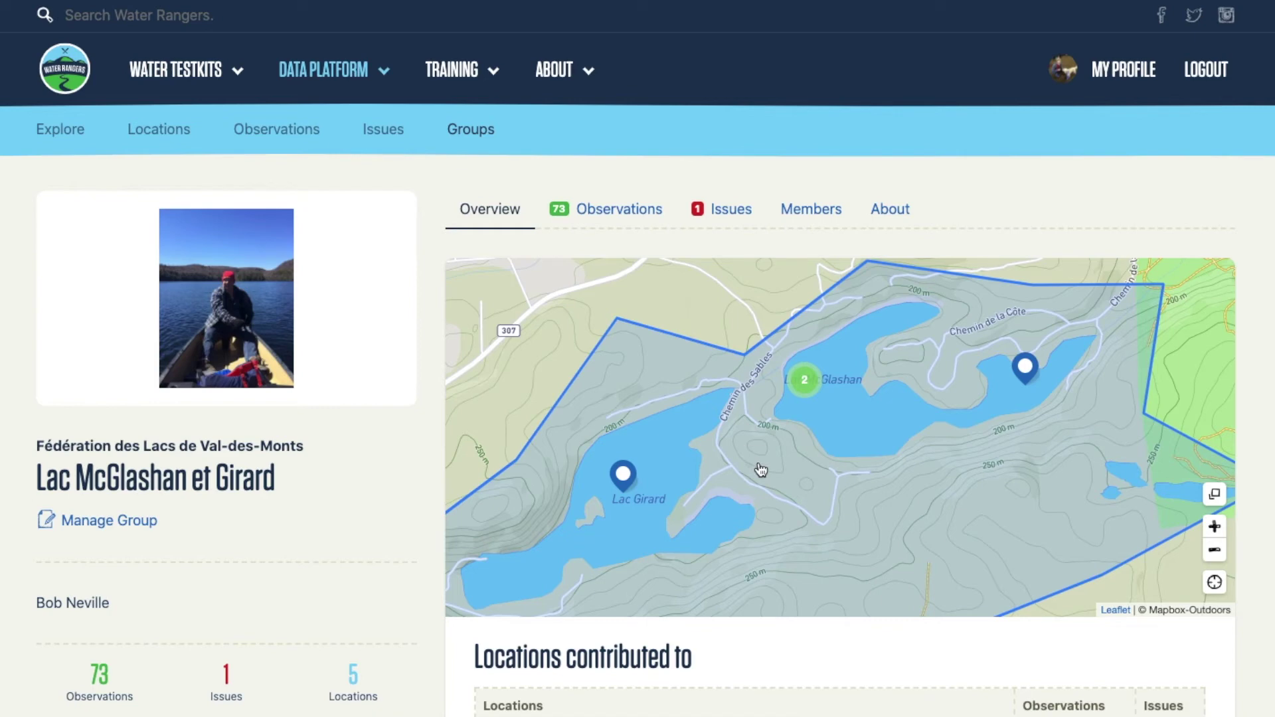
Zoom the group map into Lac McGlashan's two-location cluster and scroll down to the Locations table.
{"action": "left_click", "coordinate": [806, 390]}
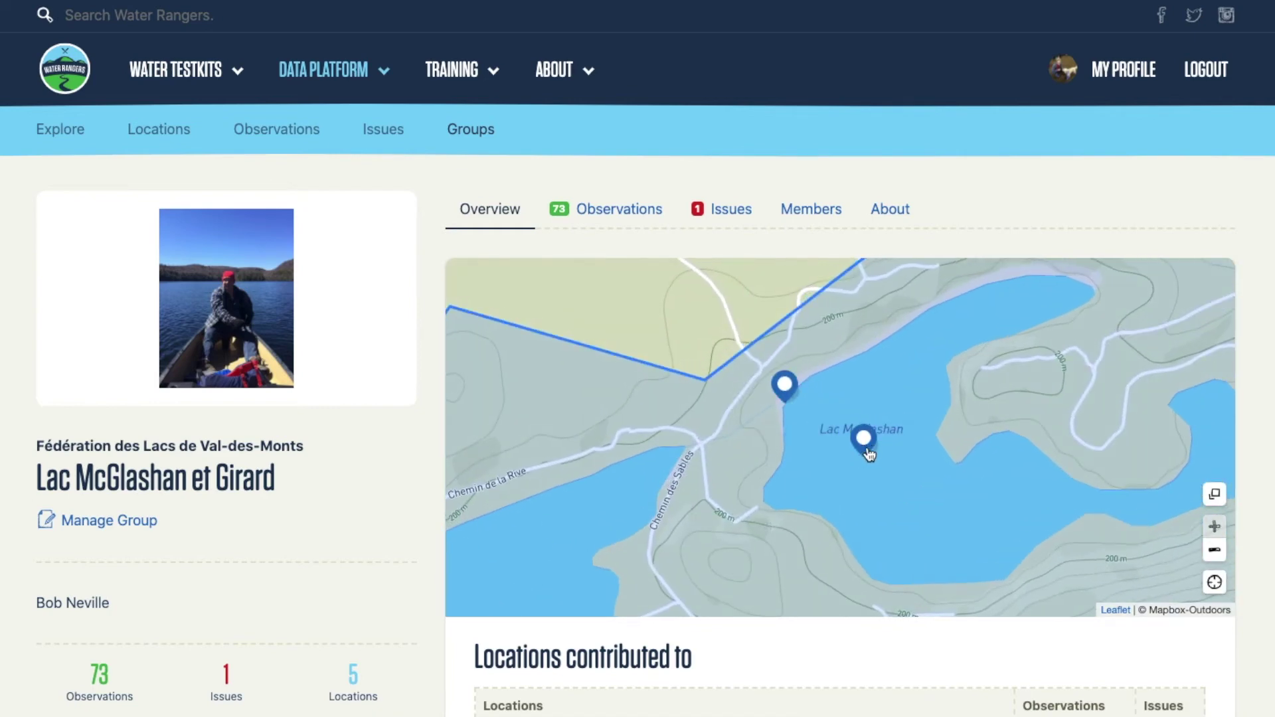
{"action": "scroll", "coordinate": [1268, 581], "scroll_direction": "down", "scroll_amount": 5}
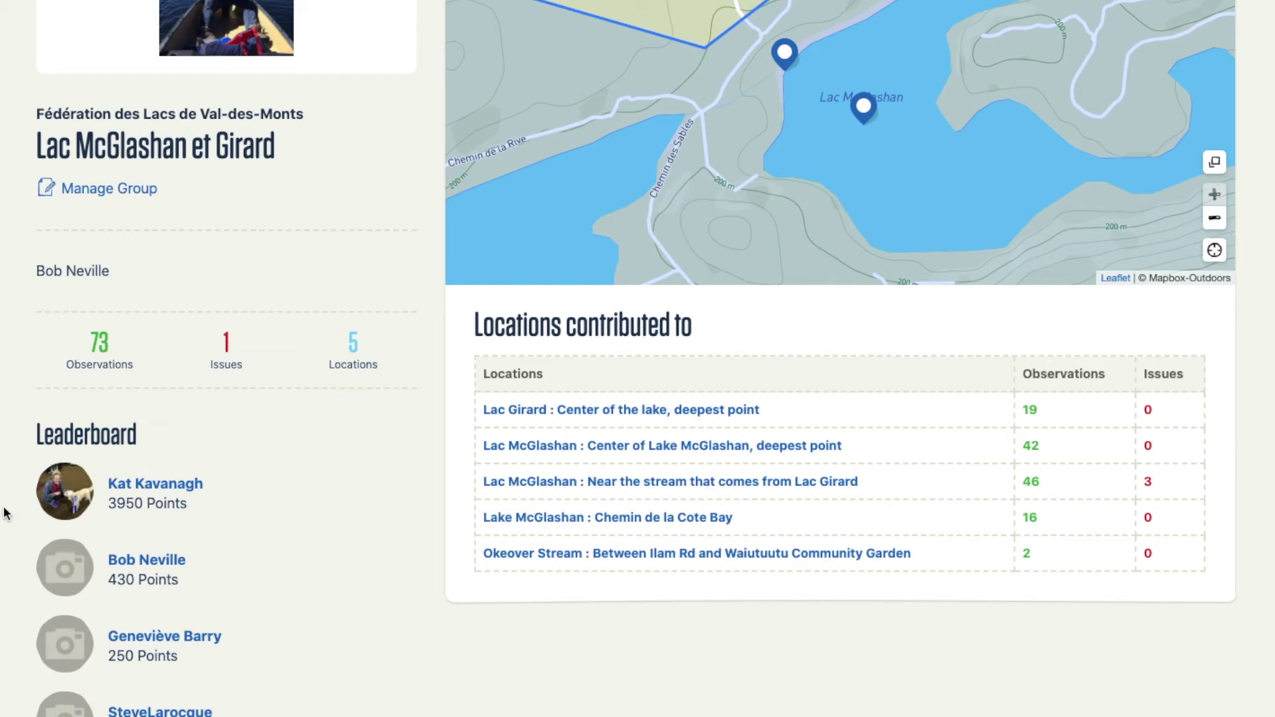
Open the group's Manage Group admin area.
{"action": "left_click", "coordinate": [103, 192]}
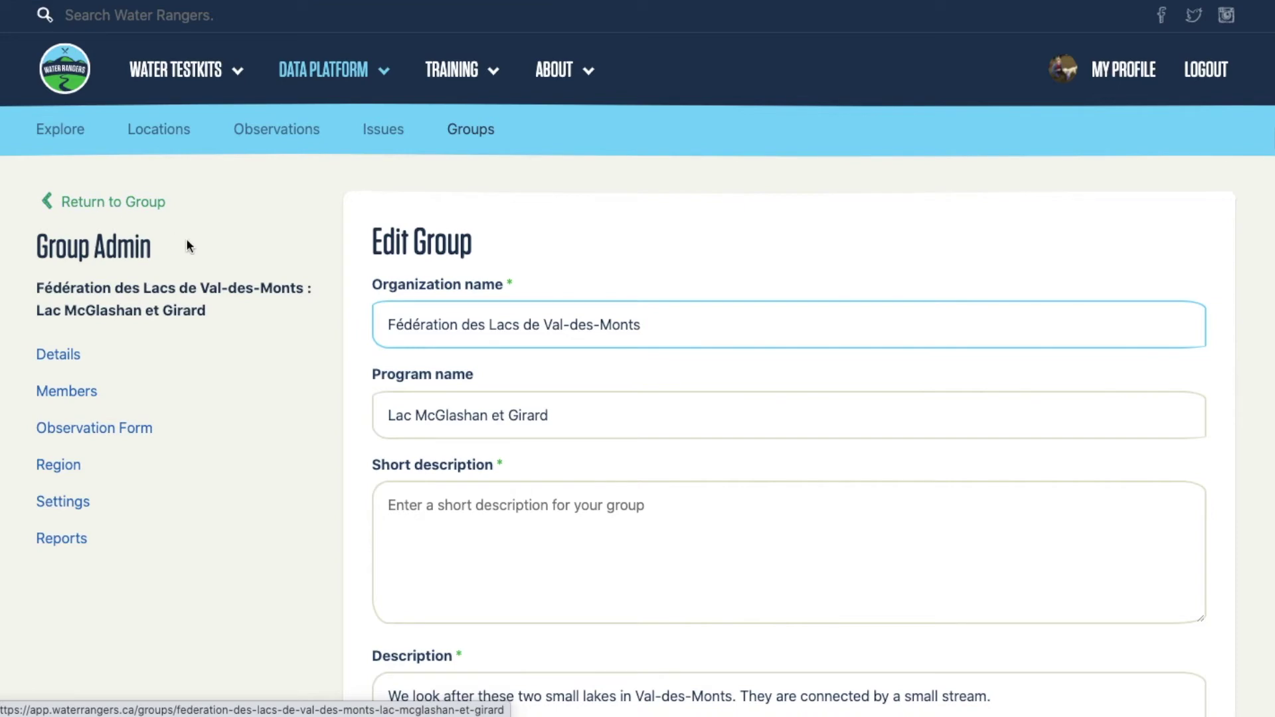
{"action": "scroll", "coordinate": [580, 473], "scroll_direction": "down", "scroll_amount": 15}
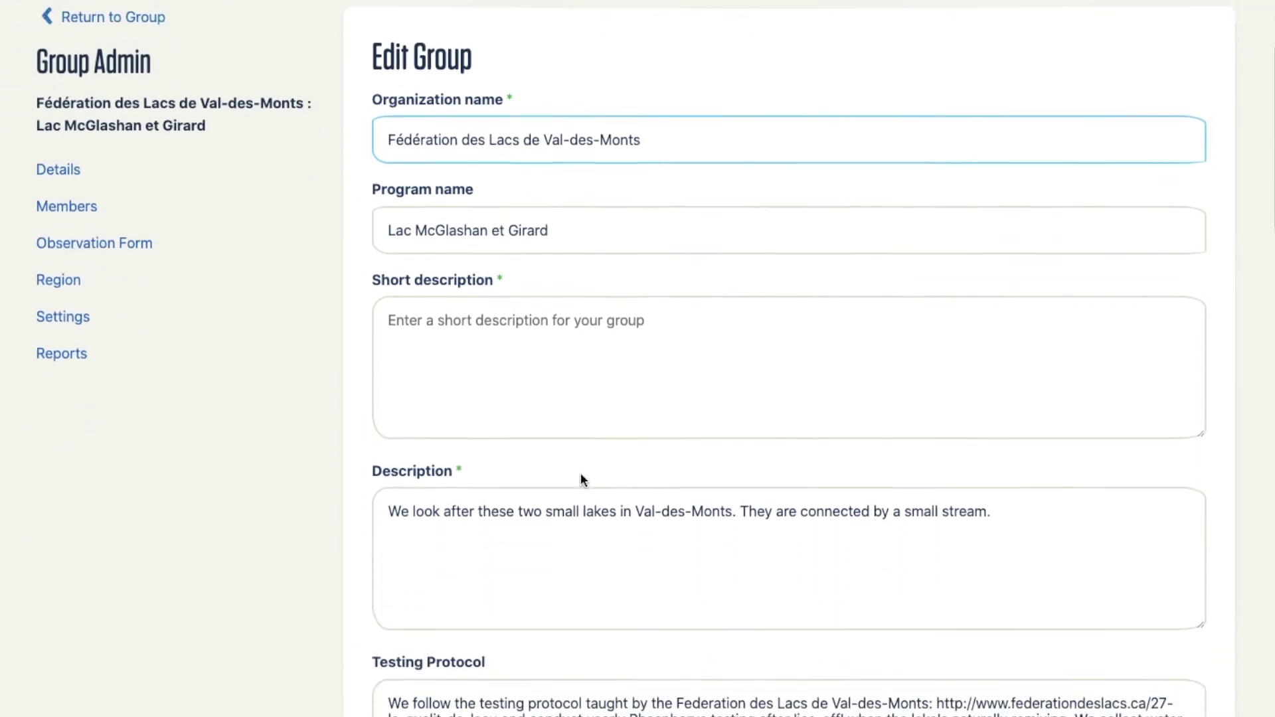
{"action": "scroll", "coordinate": [580, 472], "scroll_direction": "up", "scroll_amount": 15}
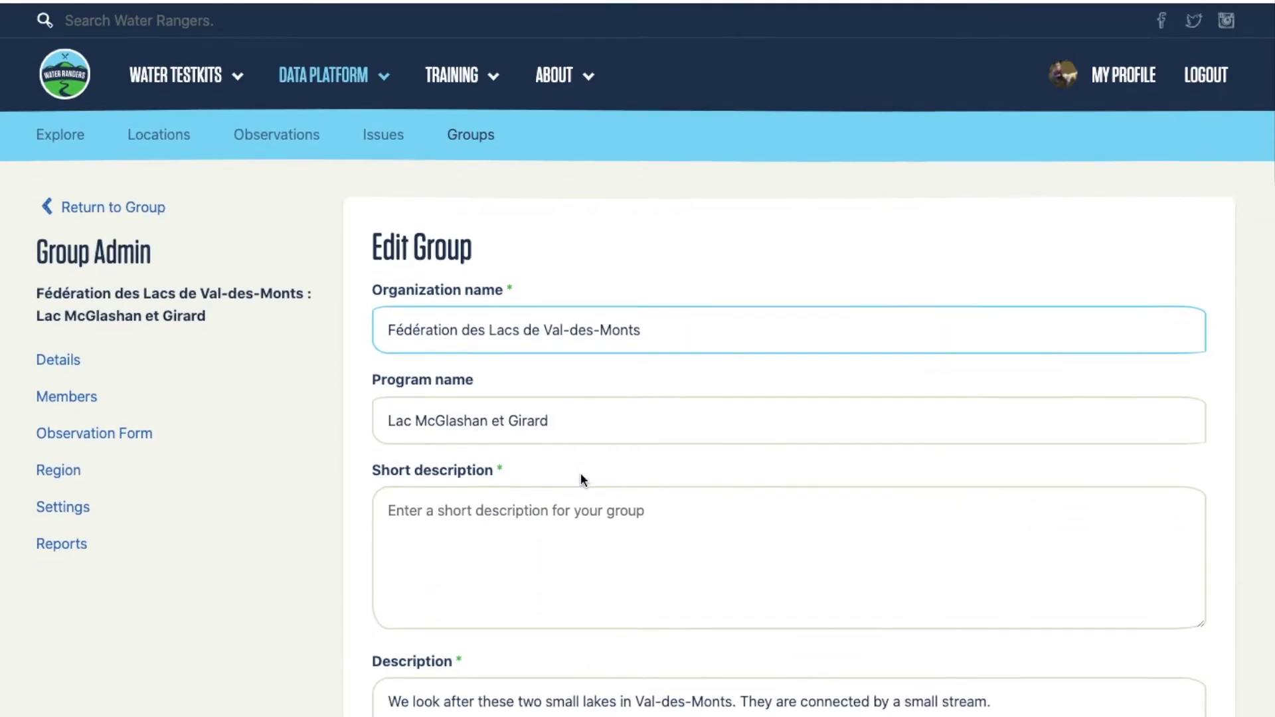
Review the group's Members lists: two admins and two accepted members.
{"action": "left_click", "coordinate": [50, 395]}
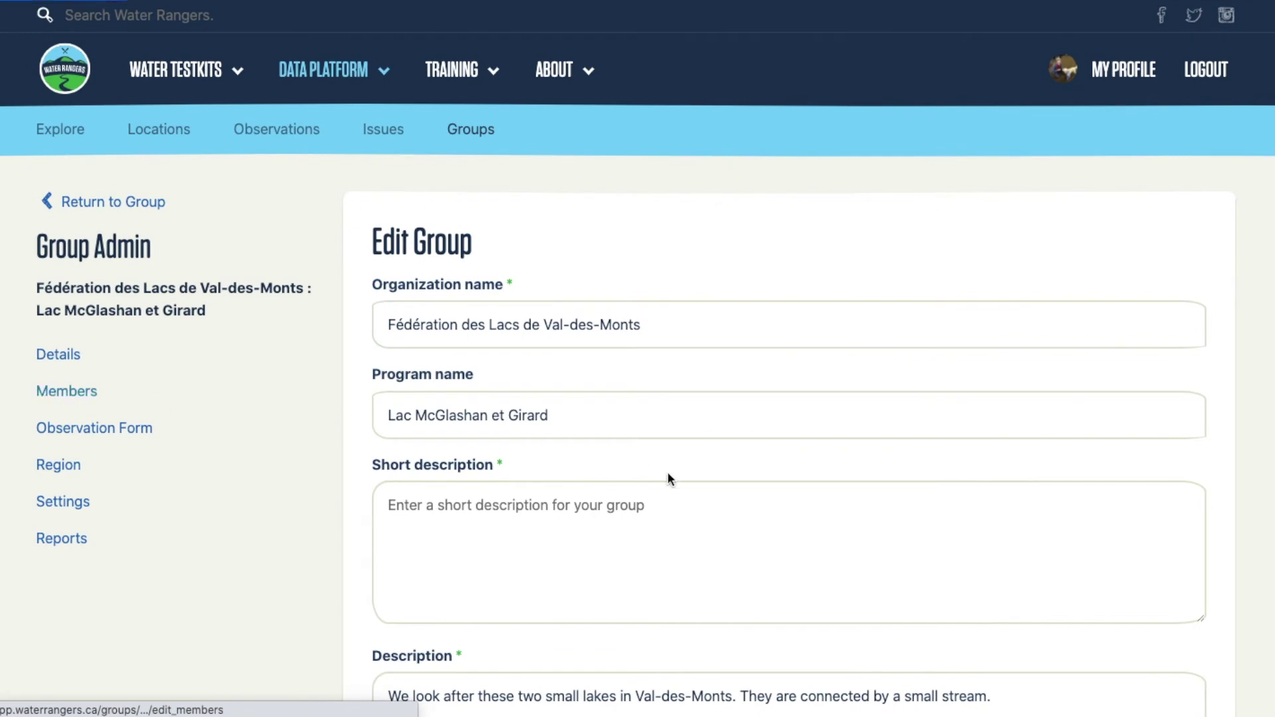
{"action": "scroll", "coordinate": [721, 458], "scroll_direction": "down", "scroll_amount": 5}
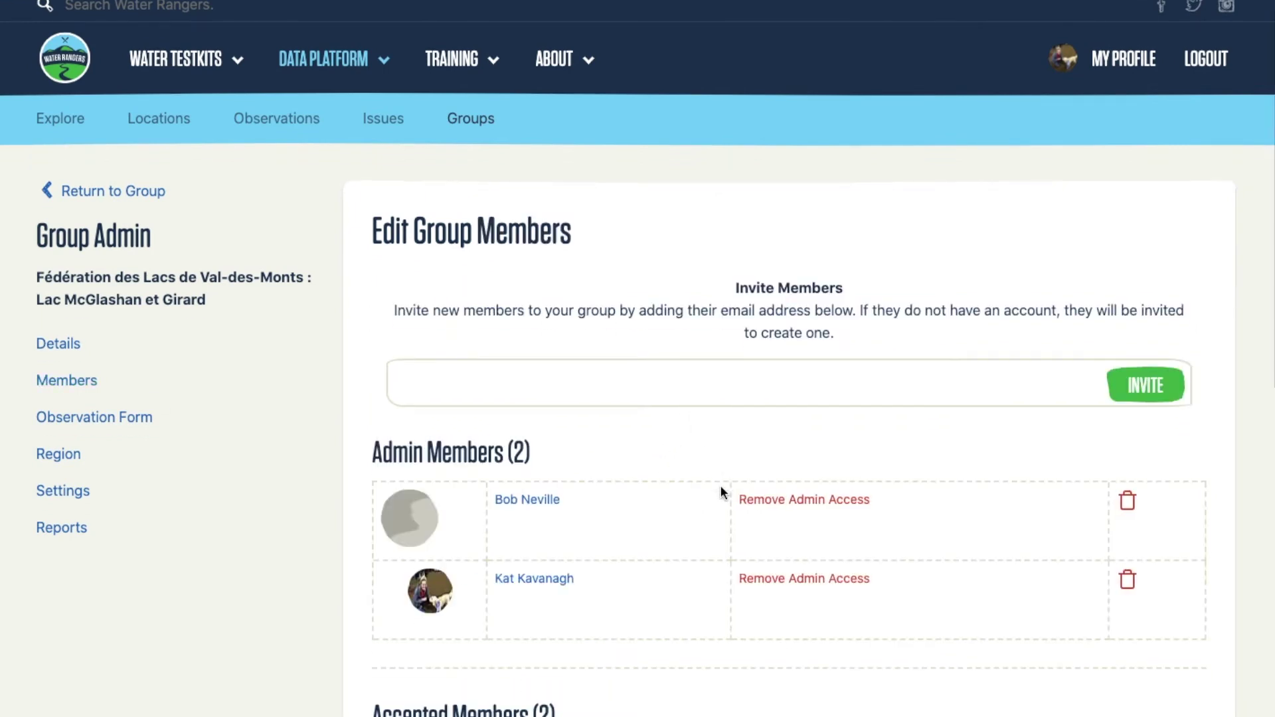
{"action": "scroll", "coordinate": [722, 458], "scroll_direction": "down", "scroll_amount": 2}
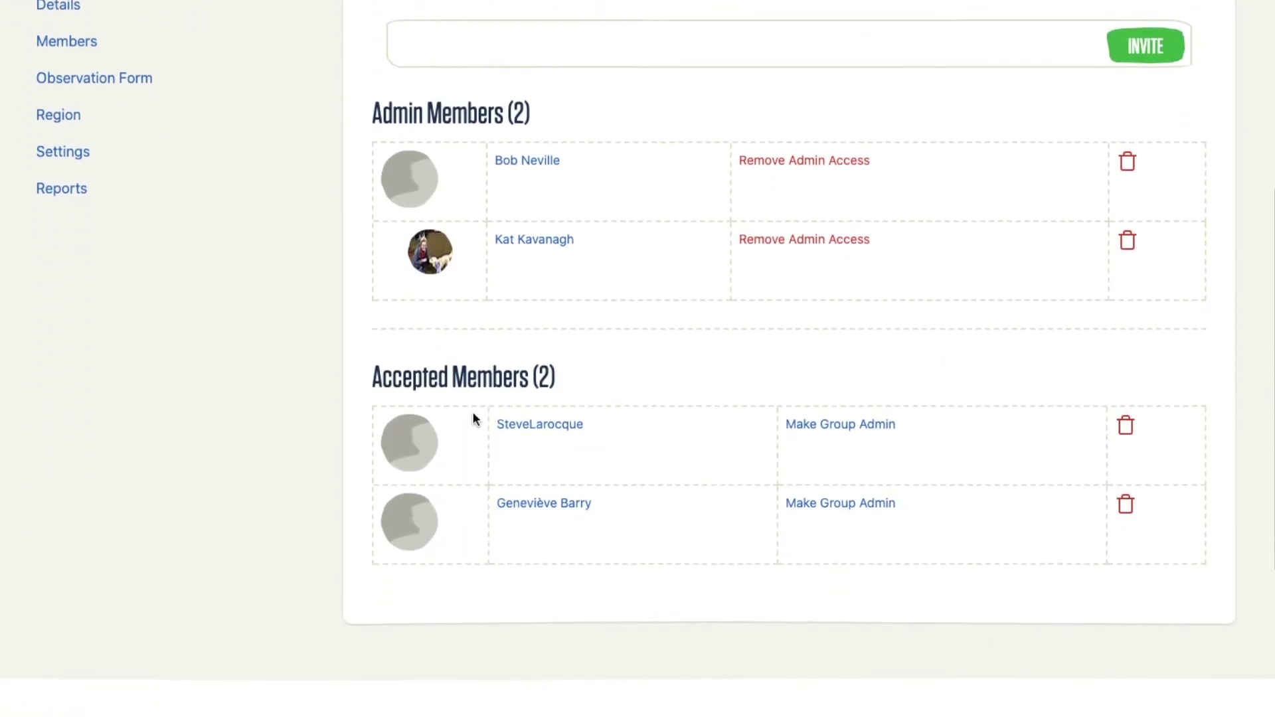
{"action": "scroll", "coordinate": [525, 386], "scroll_direction": "up", "scroll_amount": 2}
{"action": "scroll", "coordinate": [598, 394], "scroll_direction": "up", "scroll_amount": 4}
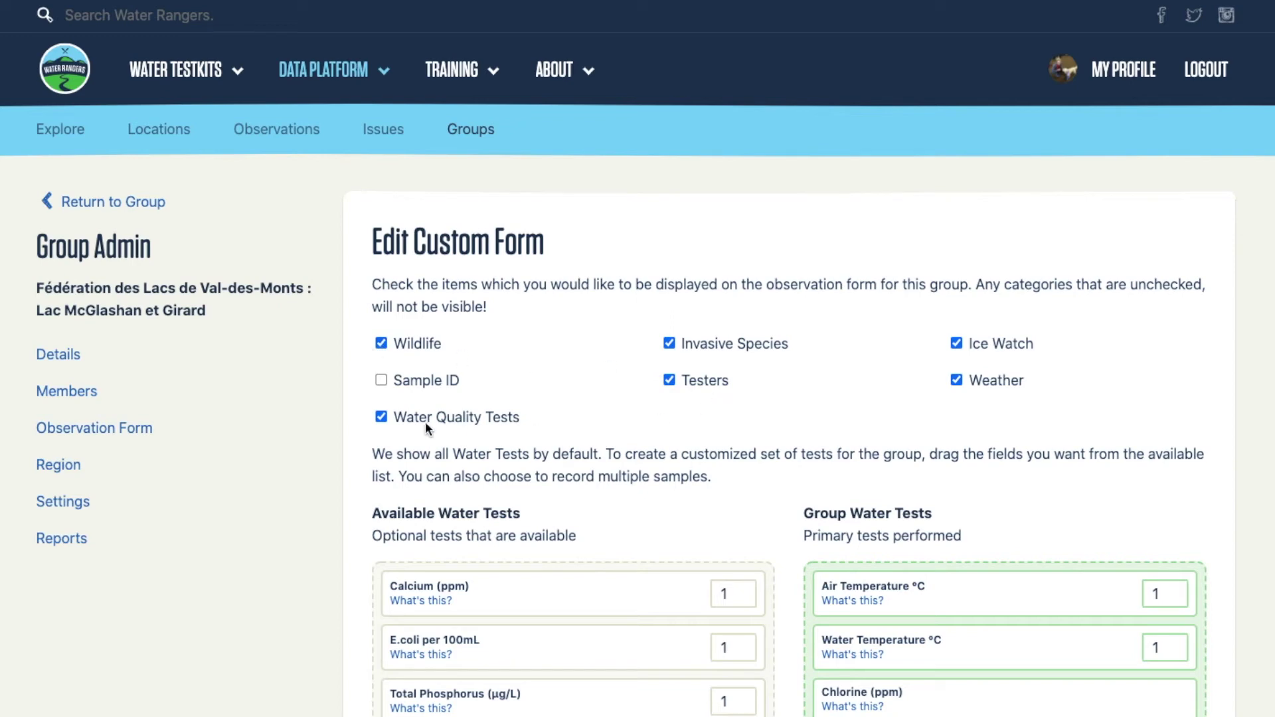
Move Total Suspended Solids from the group's observation form into Unlisted Water Tests.
{"action": "scroll", "coordinate": [985, 418], "scroll_direction": "down", "scroll_amount": 5}
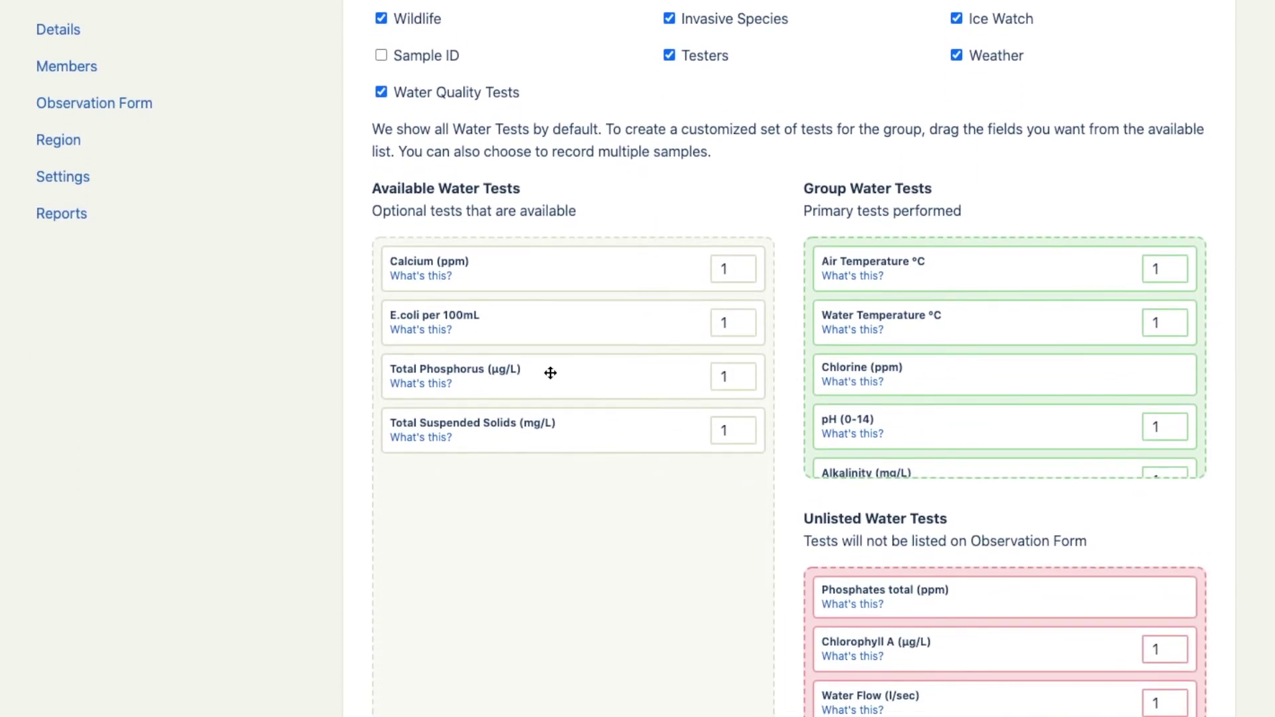
{"action": "scroll", "coordinate": [549, 370], "scroll_direction": "down", "scroll_amount": 2}
{"action": "left_click_drag", "start_coordinate": [564, 305], "coordinate": [982, 497]}
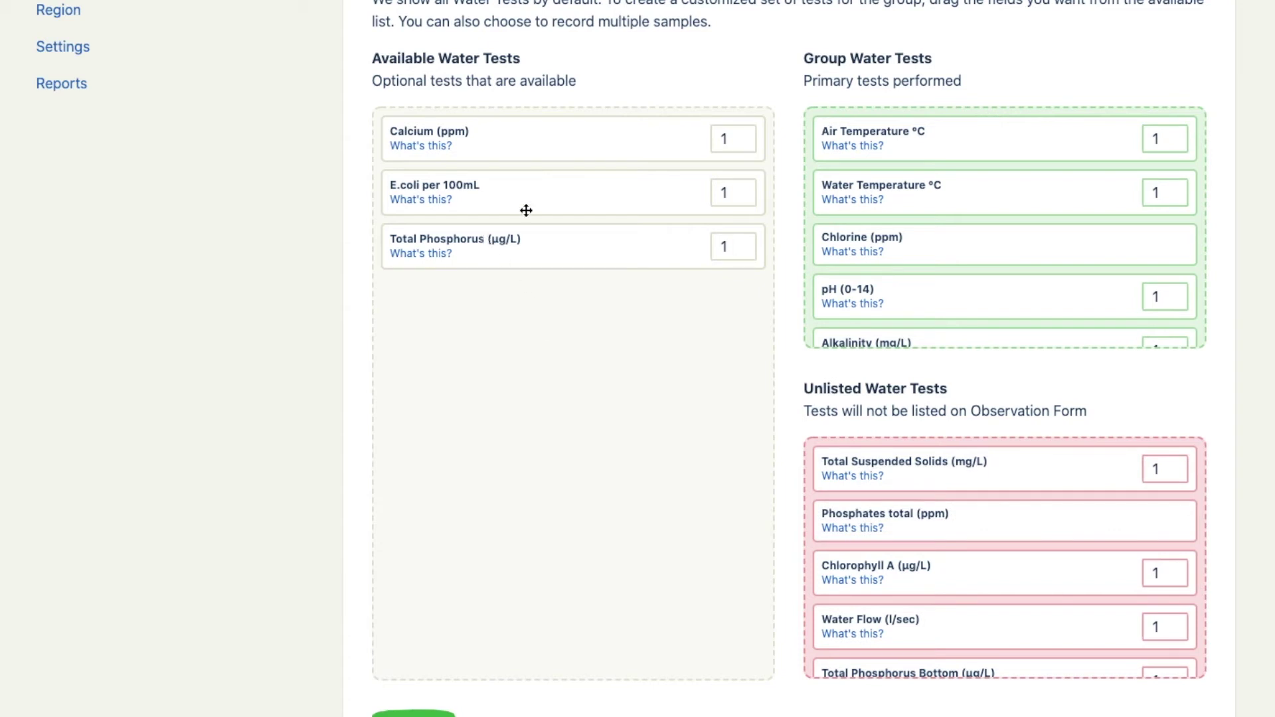
Keep both temperature tests above Chlorine in Group Water Tests and save the updated form.
{"action": "left_click_drag", "start_coordinate": [943, 192], "coordinate": [948, 247]}
{"action": "mouse_move", "coordinate": [962, 143]}
{"action": "left_mouse_down"}
{"action": "mouse_move", "coordinate": [959, 213]}
{"action": "mouse_move", "coordinate": [967, 138]}
{"action": "left_mouse_up"}
{"action": "left_click_drag", "start_coordinate": [948, 245], "coordinate": [951, 193]}
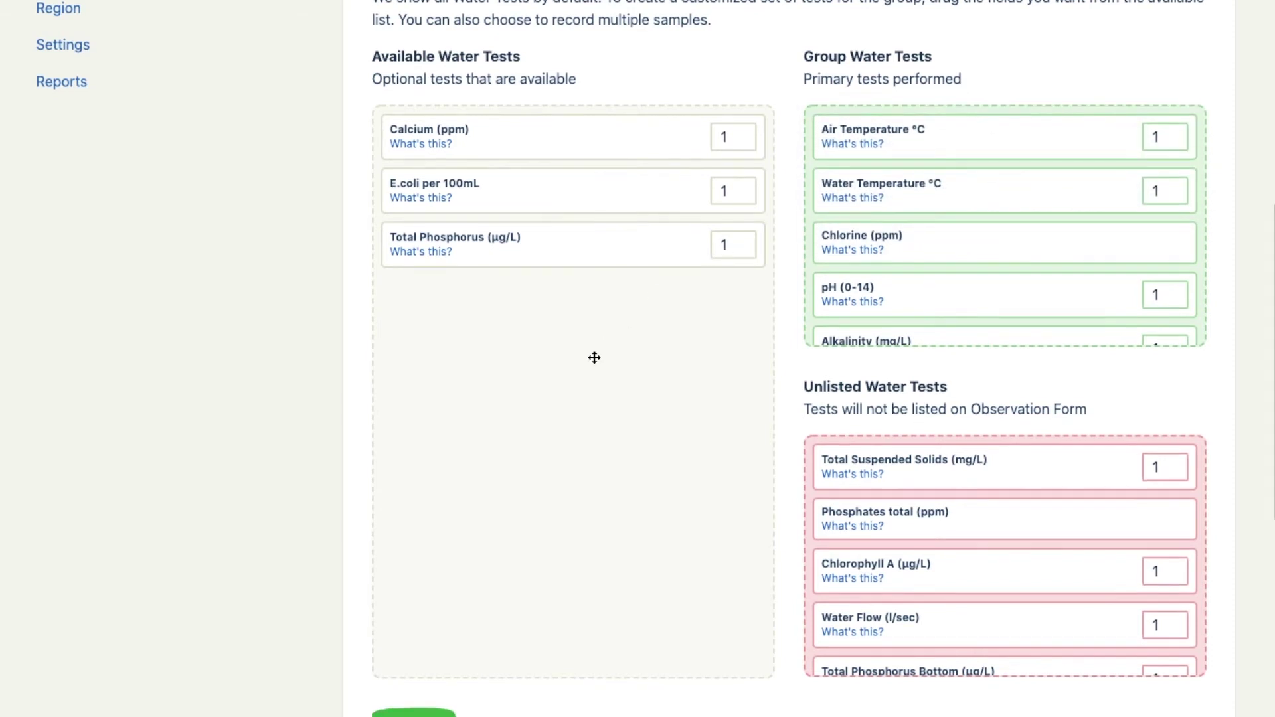
{"action": "scroll", "coordinate": [594, 358], "scroll_direction": "down", "scroll_amount": 3}
{"action": "left_click", "coordinate": [433, 531]}
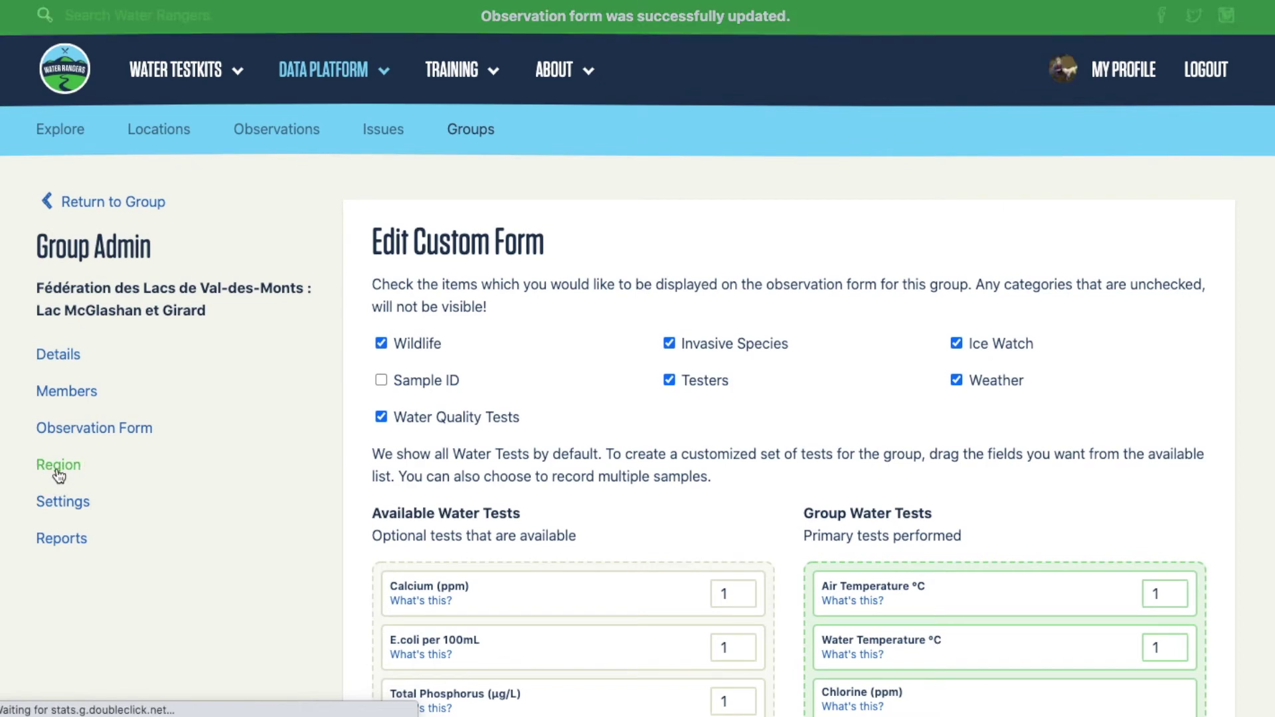
Reshape the group's region polygon around the two lakes by dragging three of its handles.
{"action": "left_click", "coordinate": [241, 467]}
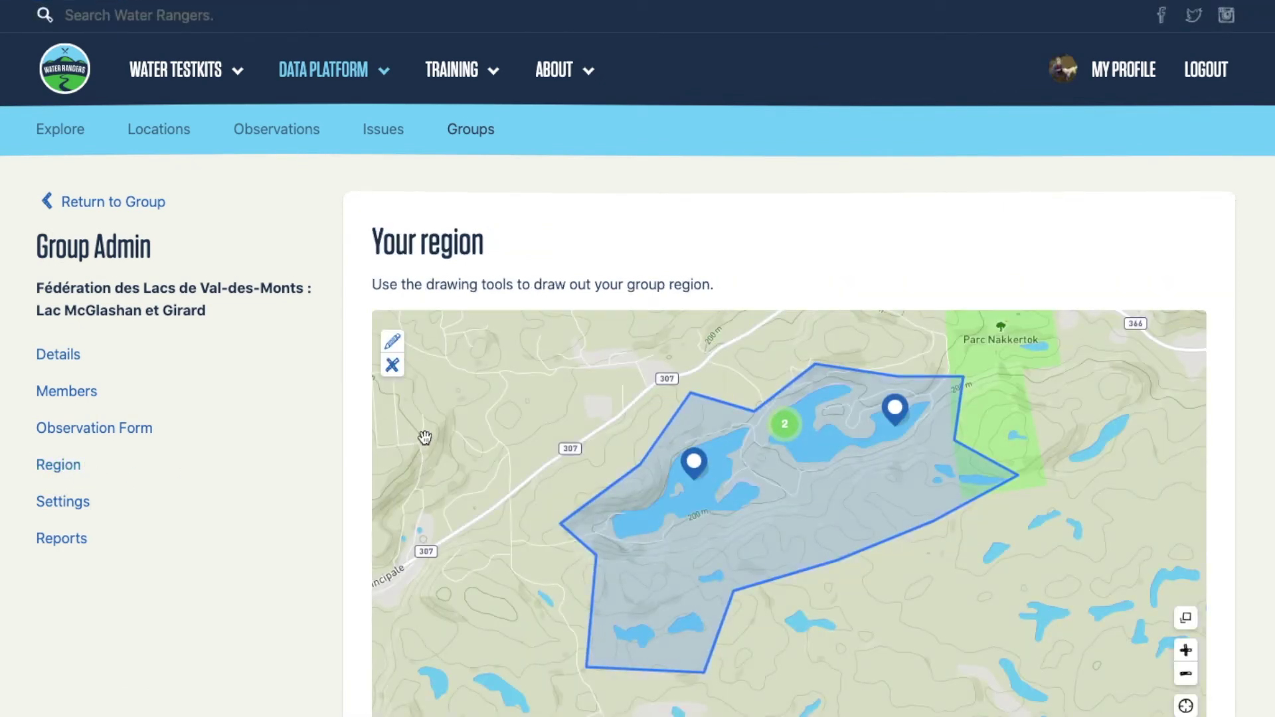
{"action": "left_click", "coordinate": [392, 340]}
{"action": "left_click_drag", "start_coordinate": [886, 519], "coordinate": [862, 473]}
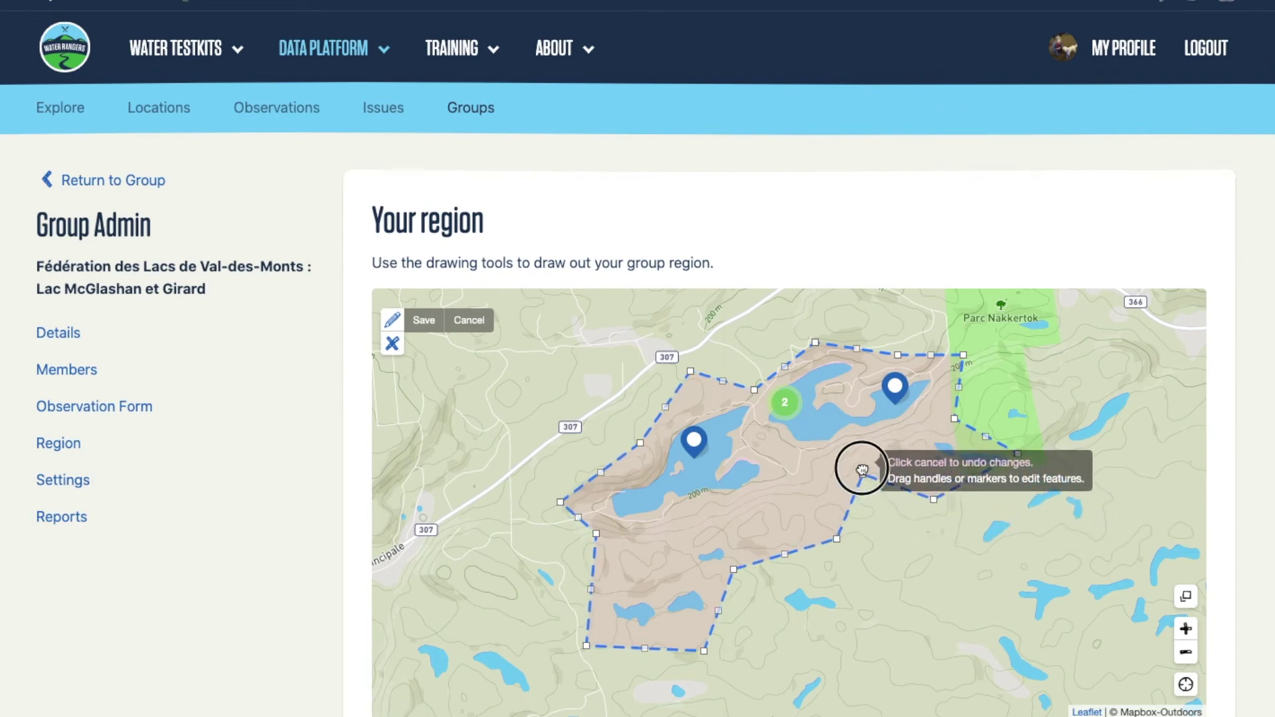
{"action": "left_click_drag", "start_coordinate": [785, 556], "coordinate": [763, 528]}
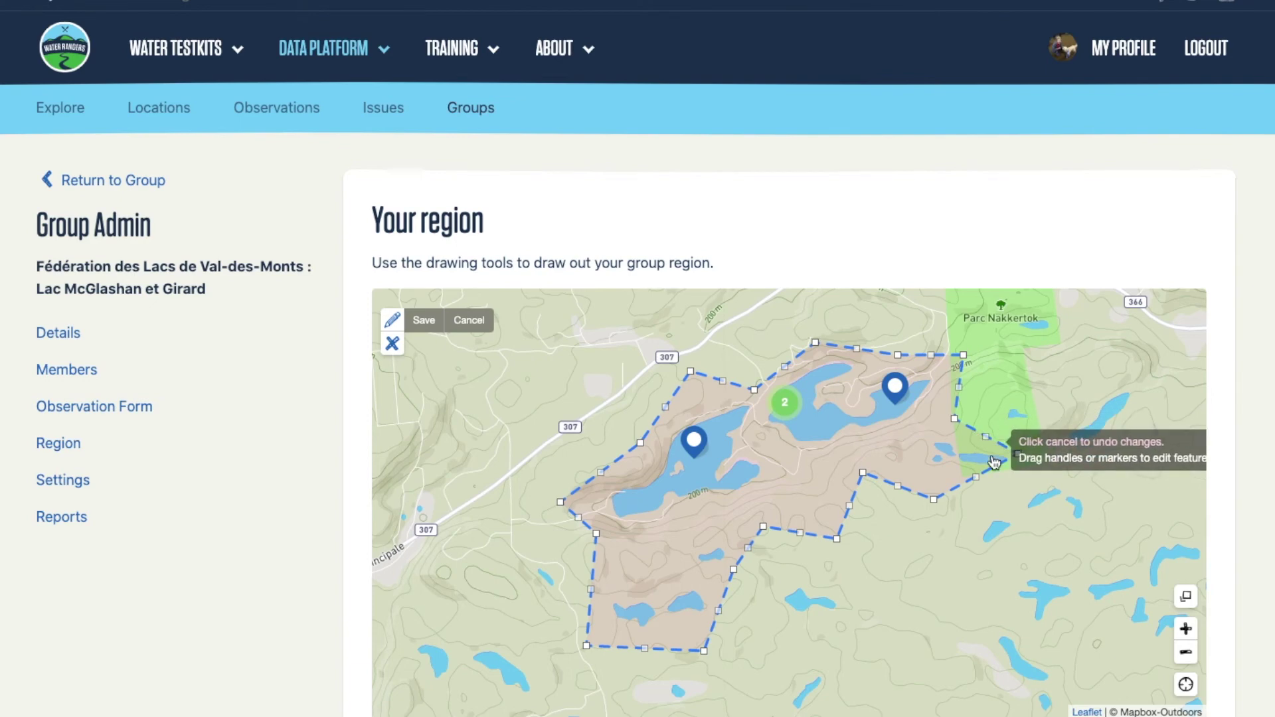
{"action": "left_click_drag", "start_coordinate": [705, 651], "coordinate": [693, 636]}
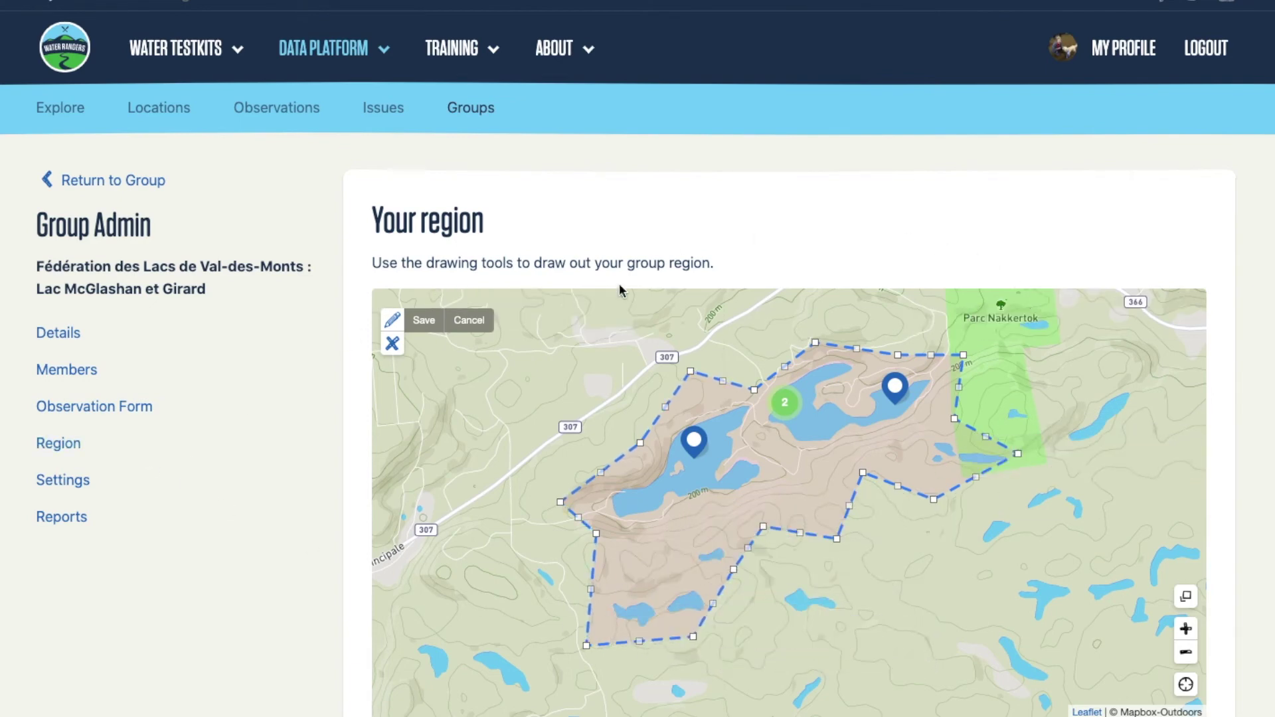
{"action": "left_click", "coordinate": [417, 321]}
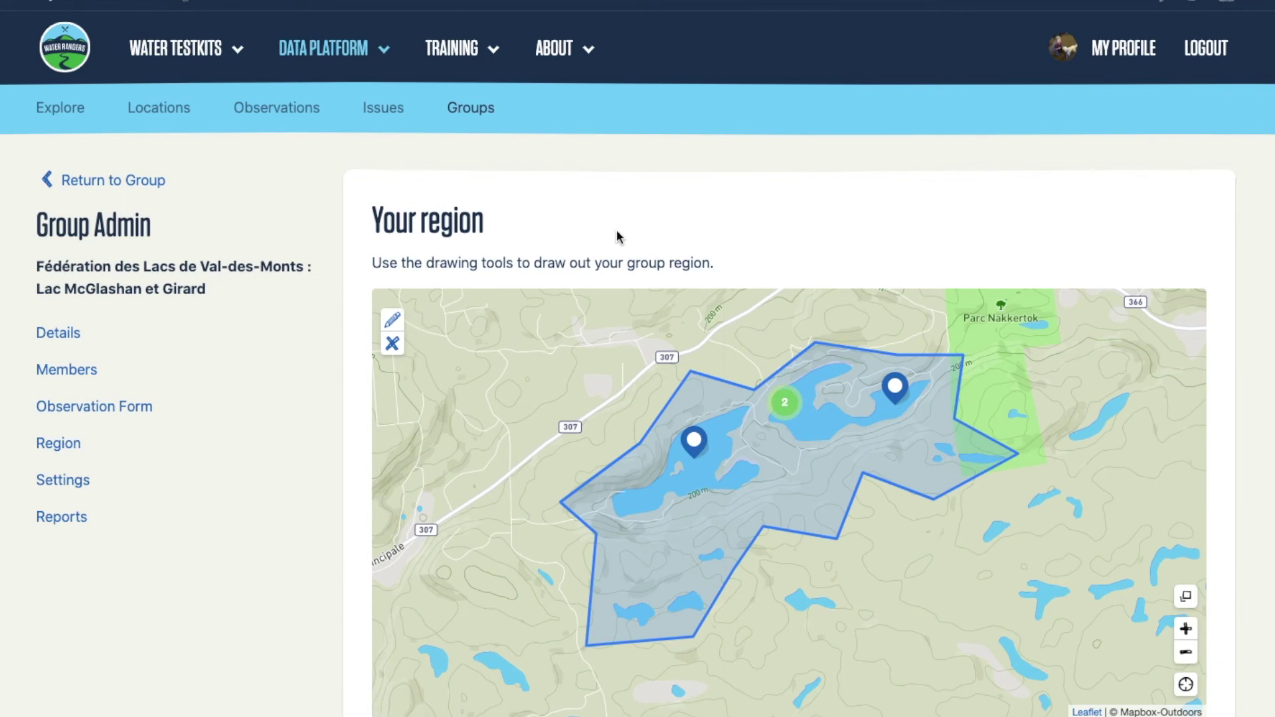
Save the reshaped region and view the group's notification settings.
{"action": "scroll", "coordinate": [616, 236], "scroll_direction": "down", "scroll_amount": 5}
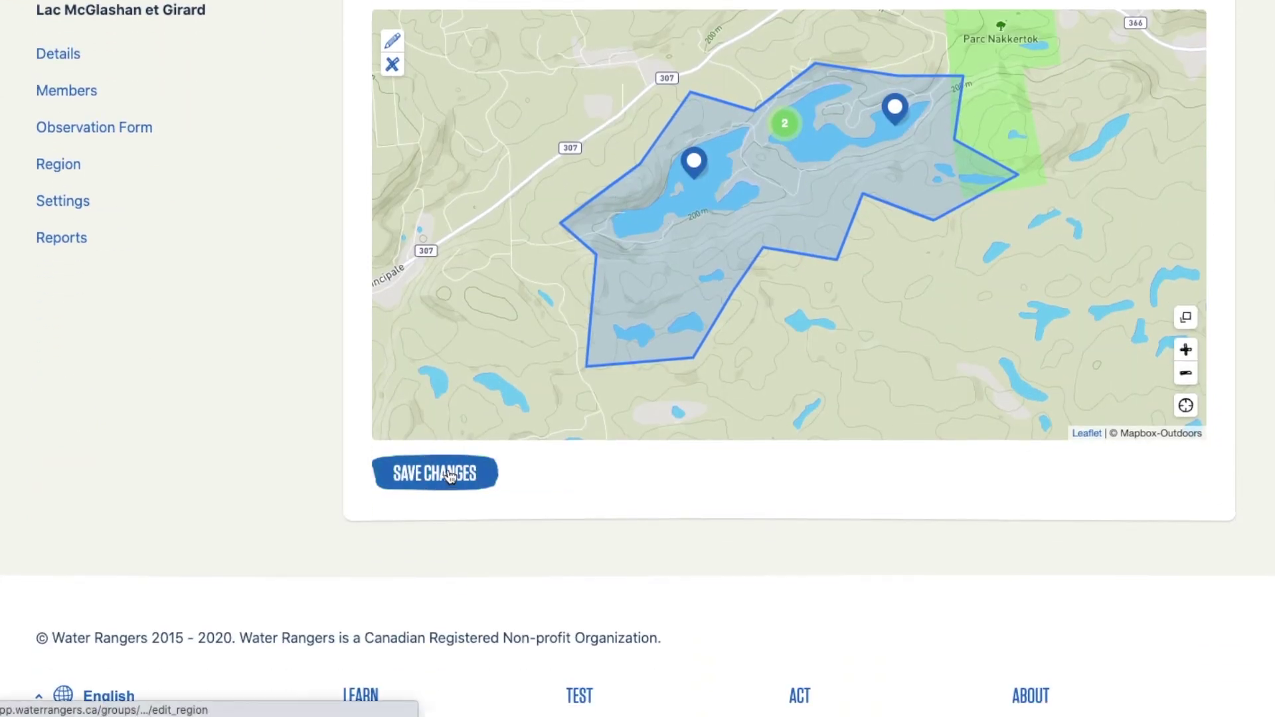
{"action": "left_click", "coordinate": [448, 476]}
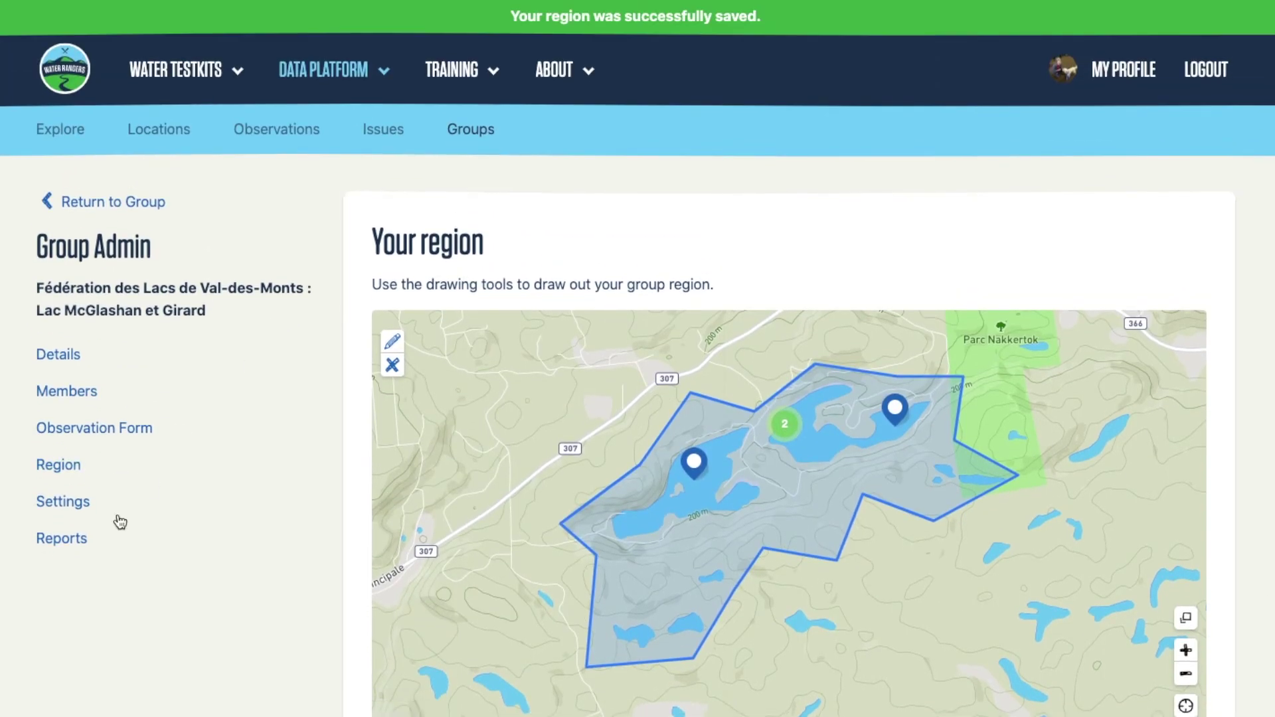
{"action": "left_click", "coordinate": [59, 505]}
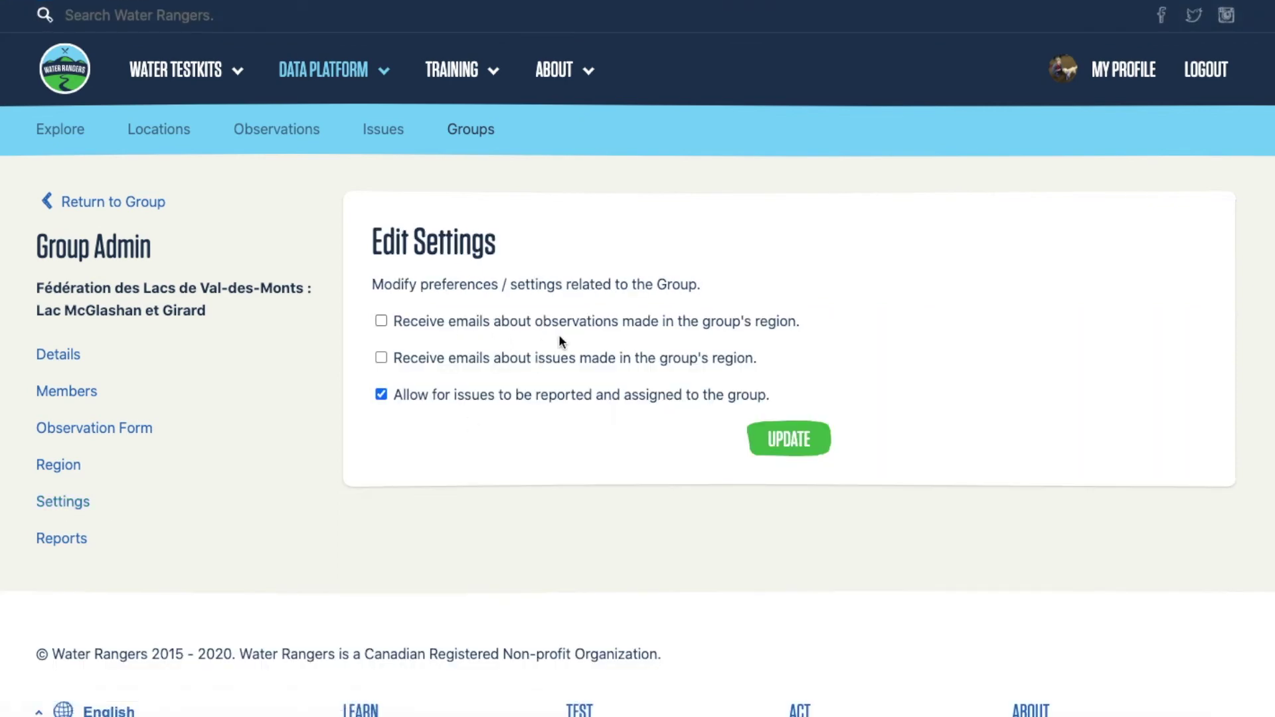
Generate an Observations report from 2020-03-04 to 2020-06-25 with location coordinates, downloaded as CSV.
{"action": "left_click", "coordinate": [66, 541]}
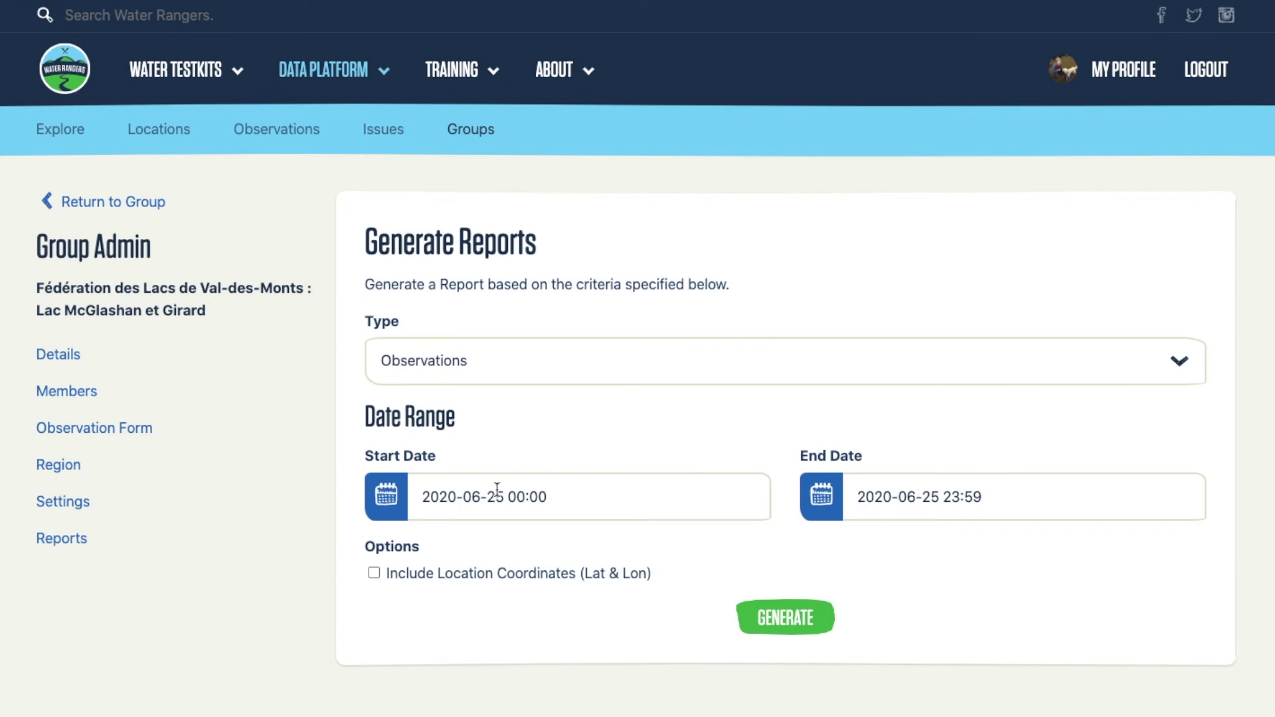
{"action": "left_click", "coordinate": [478, 498]}
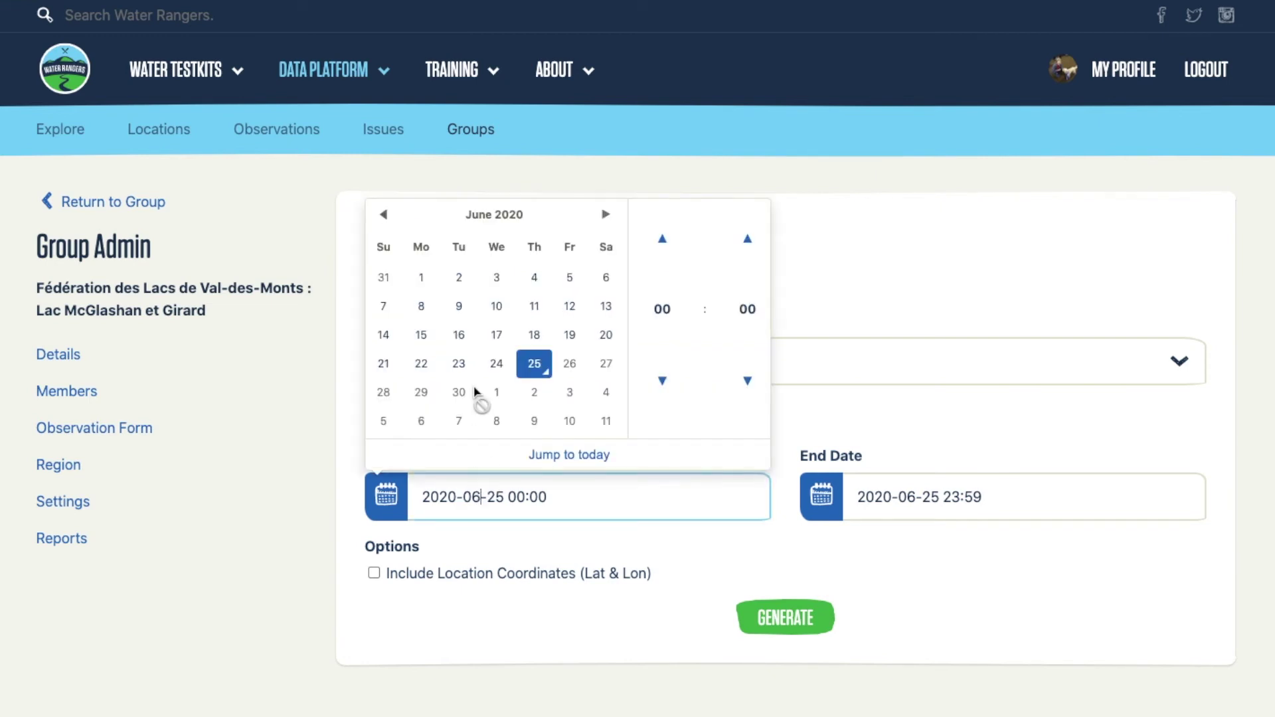
{"action": "left_click", "coordinate": [385, 216]}
{"action": "left_click", "coordinate": [384, 217]}
{"action": "left_click", "coordinate": [385, 217]}
{"action": "left_click", "coordinate": [497, 278]}
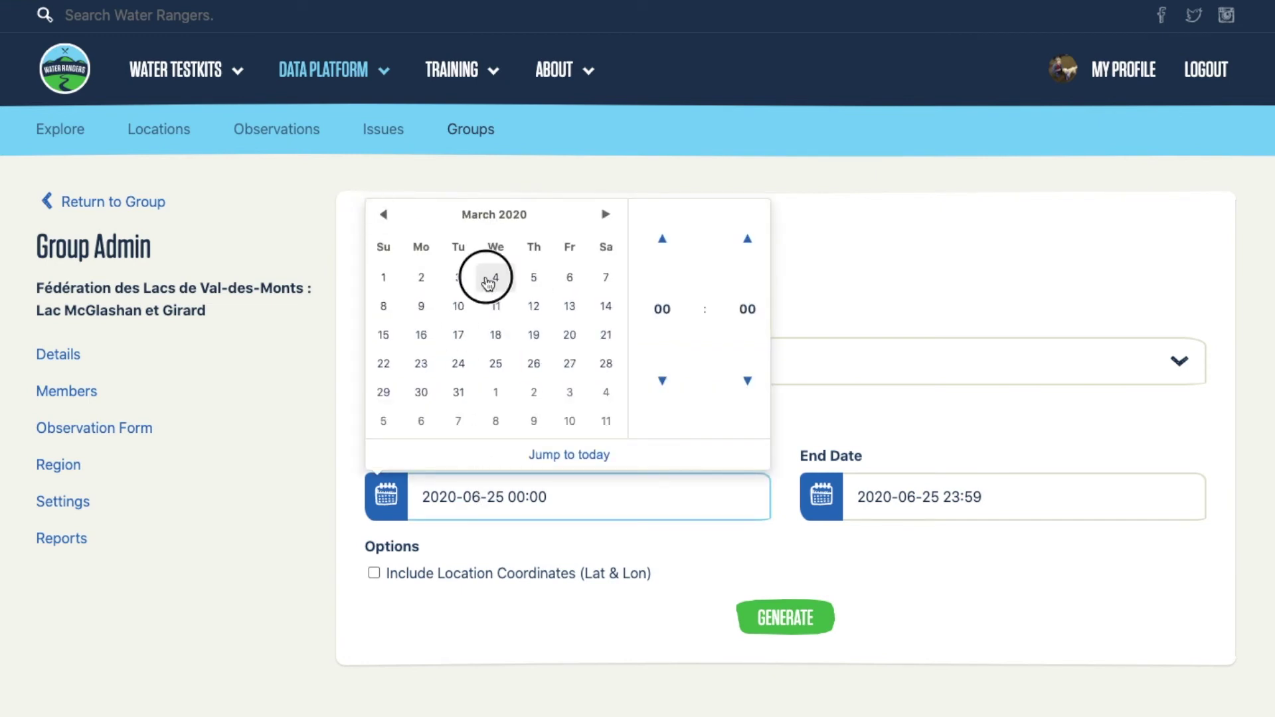
{"action": "left_click", "coordinate": [370, 572]}
{"action": "left_click", "coordinate": [790, 614]}
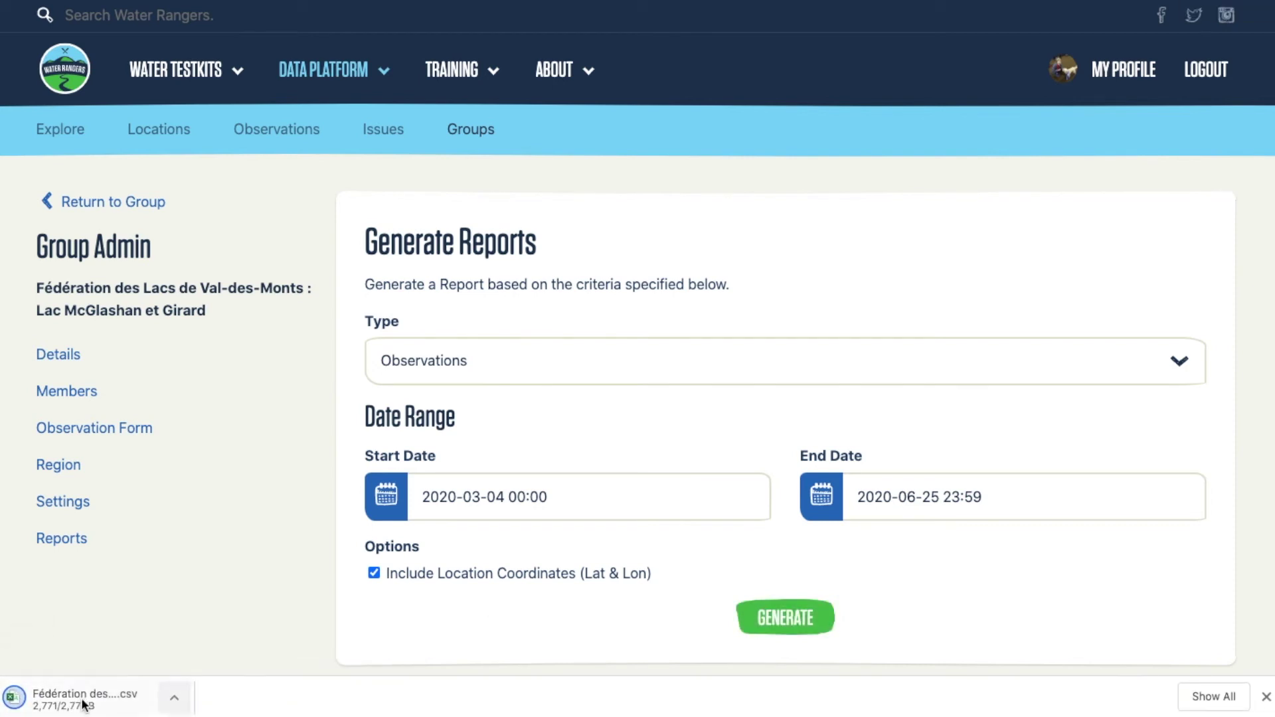
{"action": "left_click", "coordinate": [1265, 697]}
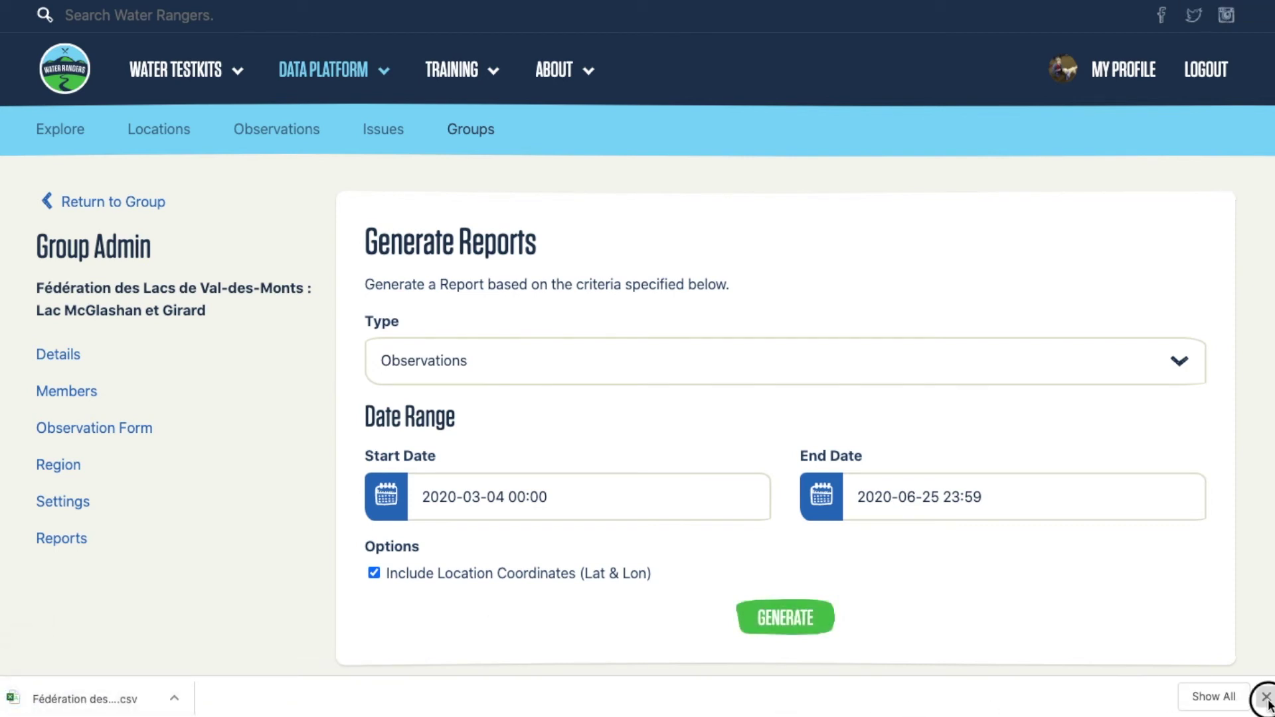
Go from the Groups list through 'Find out more' to the Create a New Group sign-up form.
{"action": "left_click", "coordinate": [466, 135]}
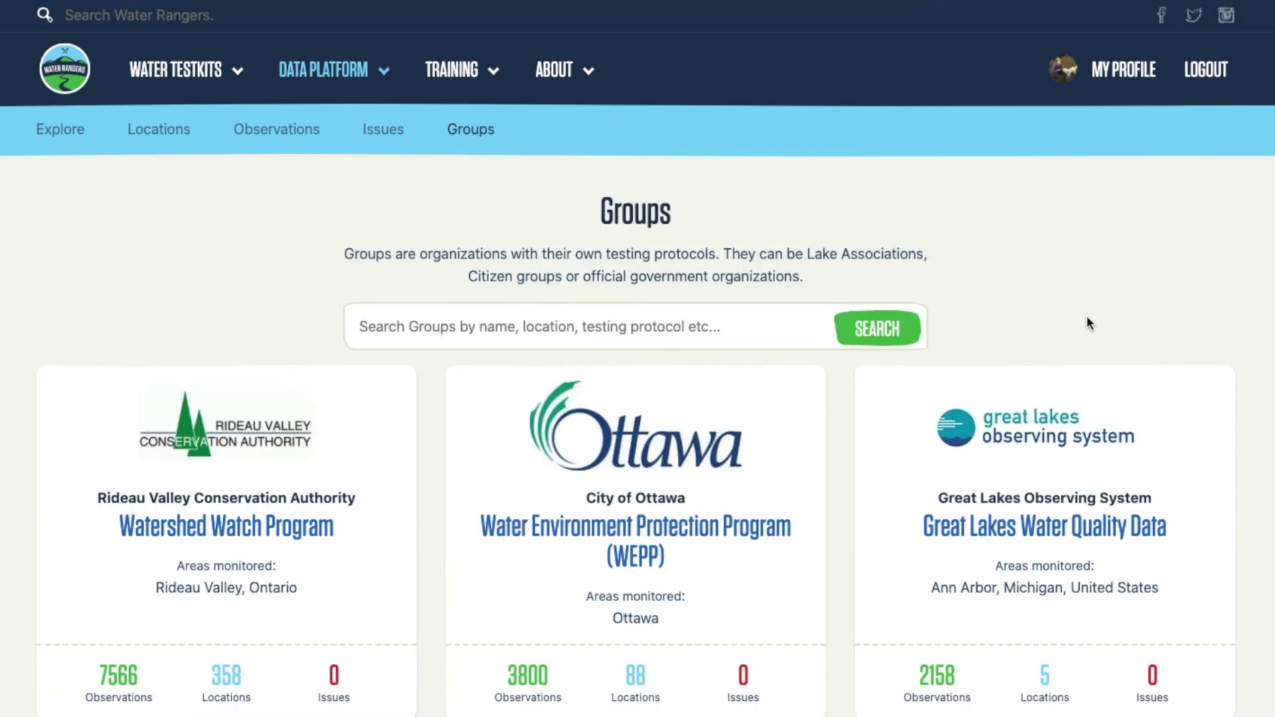
{"action": "scroll", "coordinate": [1086, 316], "scroll_direction": "down", "scroll_amount": 15}
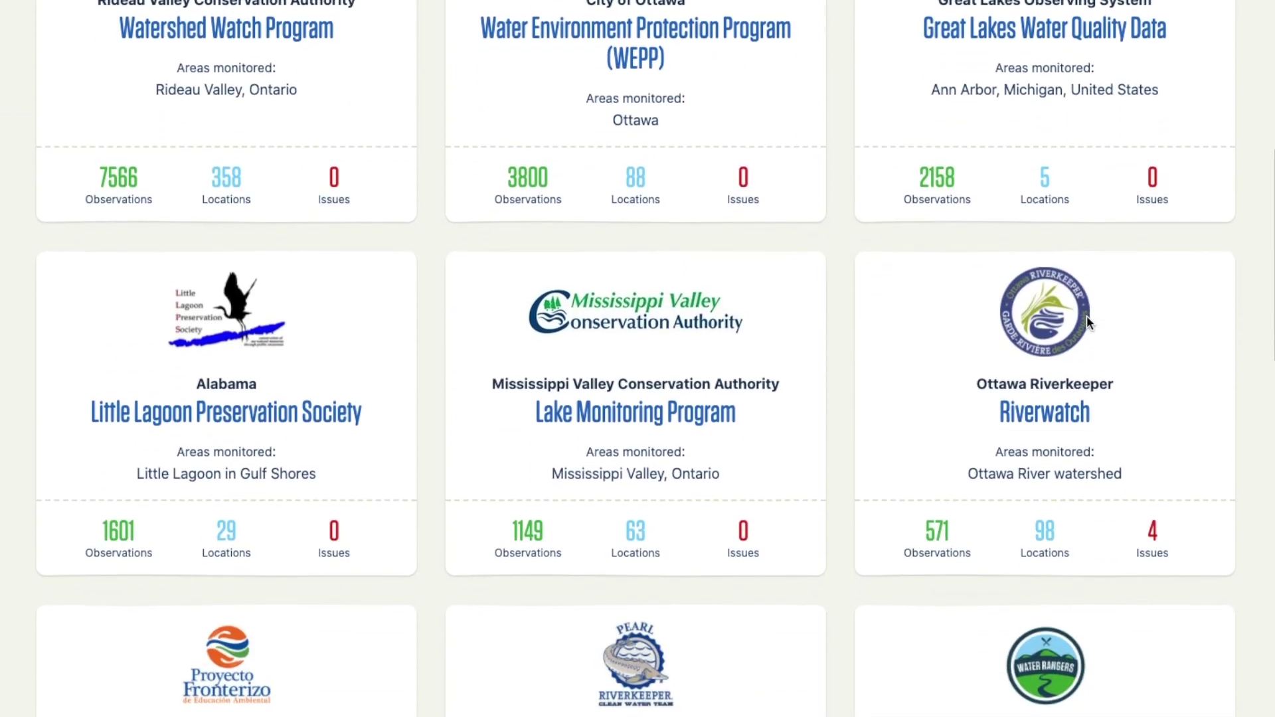
{"action": "scroll", "coordinate": [1087, 316], "scroll_direction": "down", "scroll_amount": 12}
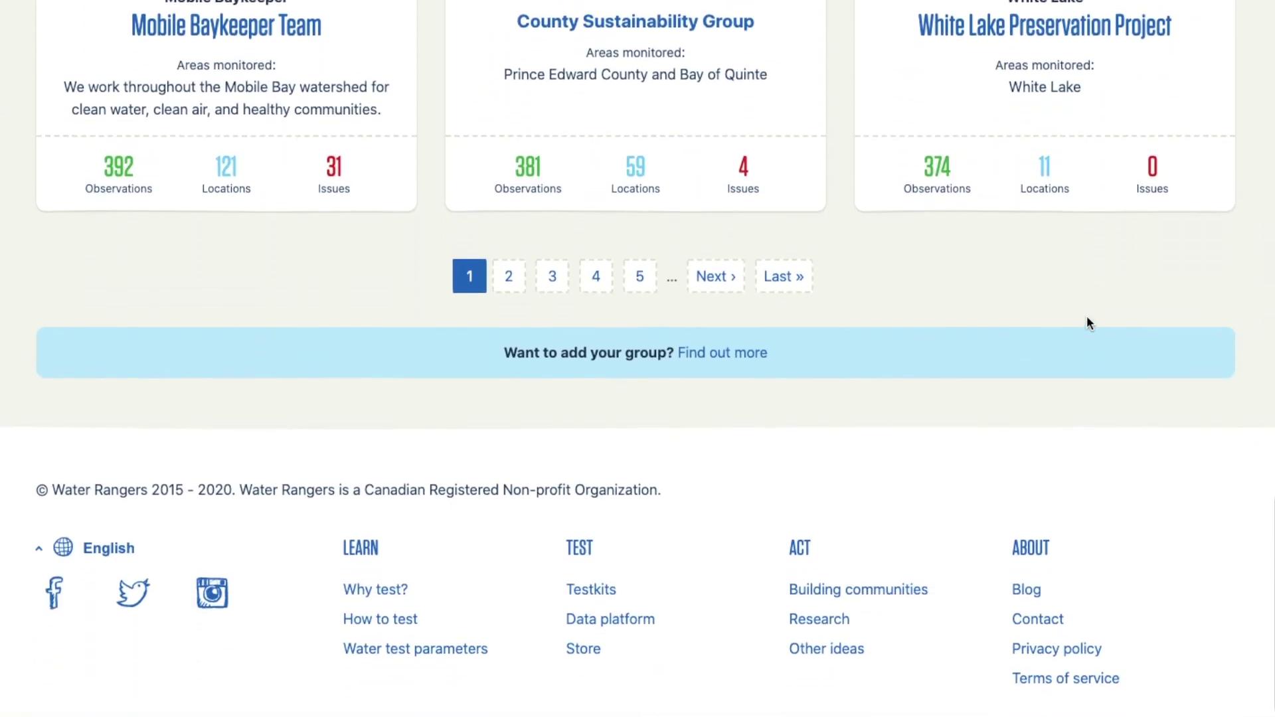
{"action": "left_click", "coordinate": [708, 341]}
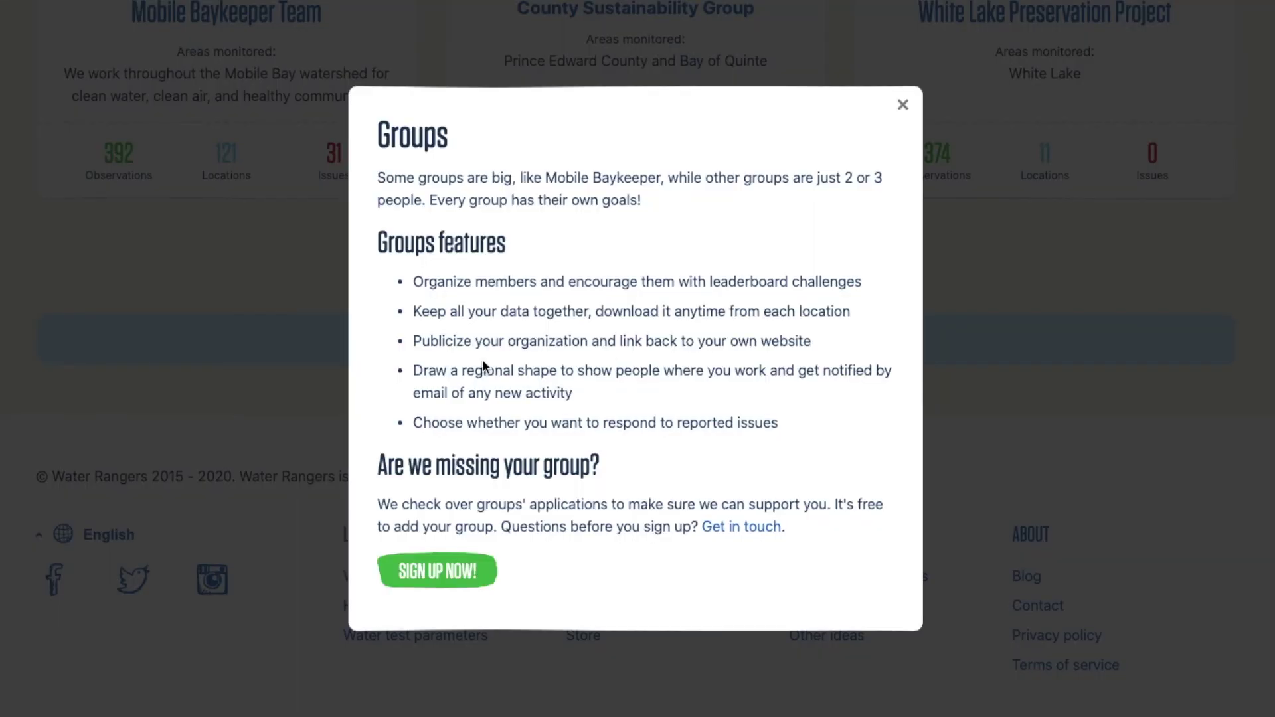
{"action": "left_click", "coordinate": [424, 575]}
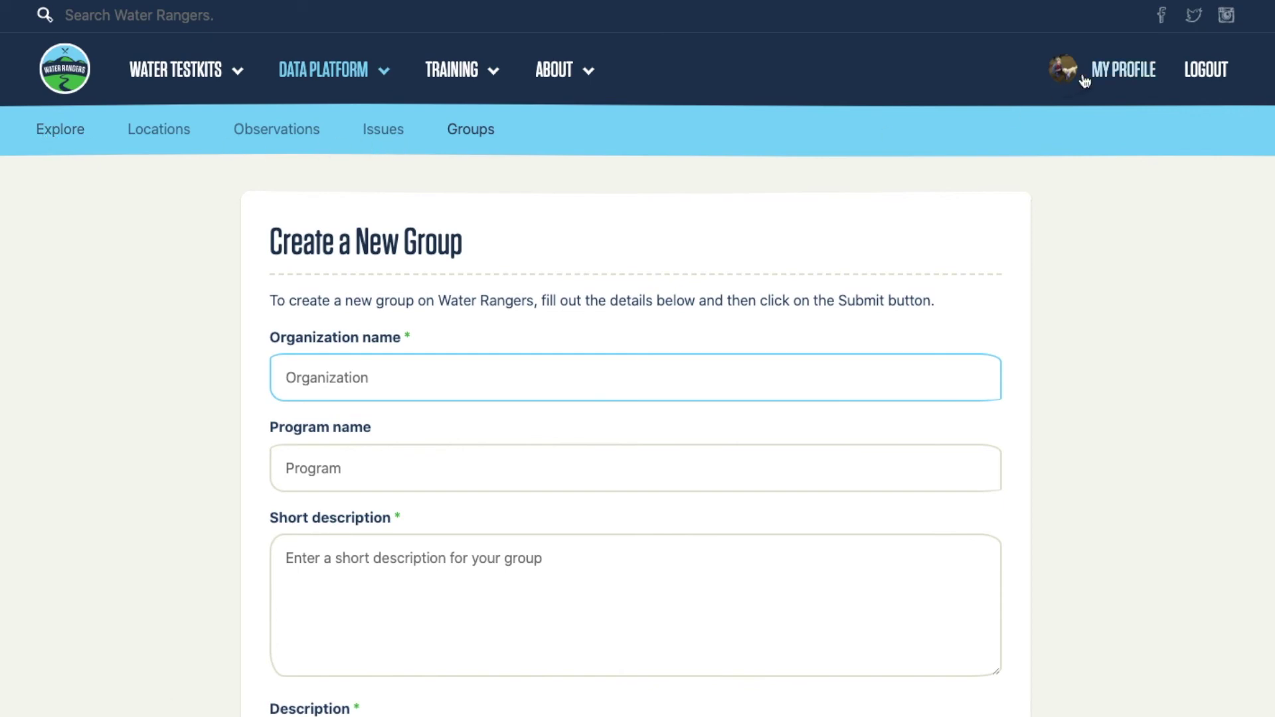
Open the 'Atlantic Ocean : Chelton Beach' location card from your profile's locations grid.
{"action": "left_click", "coordinate": [1138, 69]}
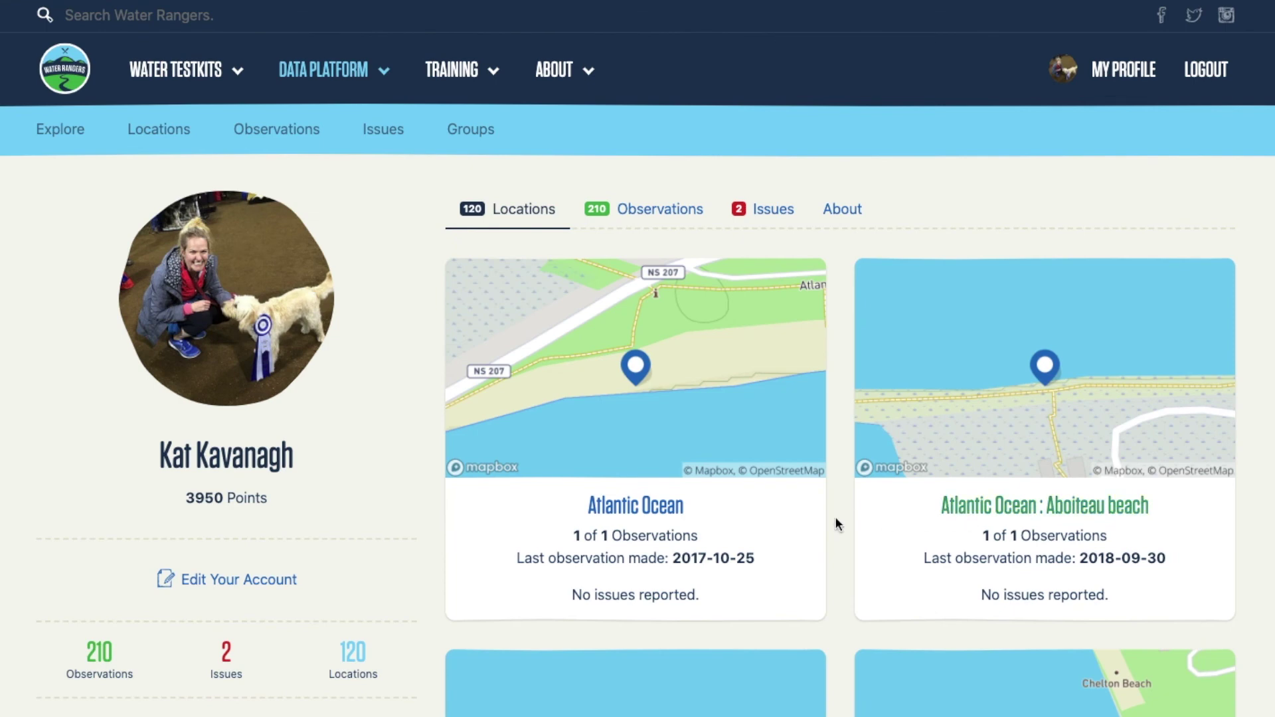
{"action": "scroll", "coordinate": [778, 535], "scroll_direction": "down", "scroll_amount": 3}
{"action": "scroll", "coordinate": [778, 536], "scroll_direction": "down", "scroll_amount": 4}
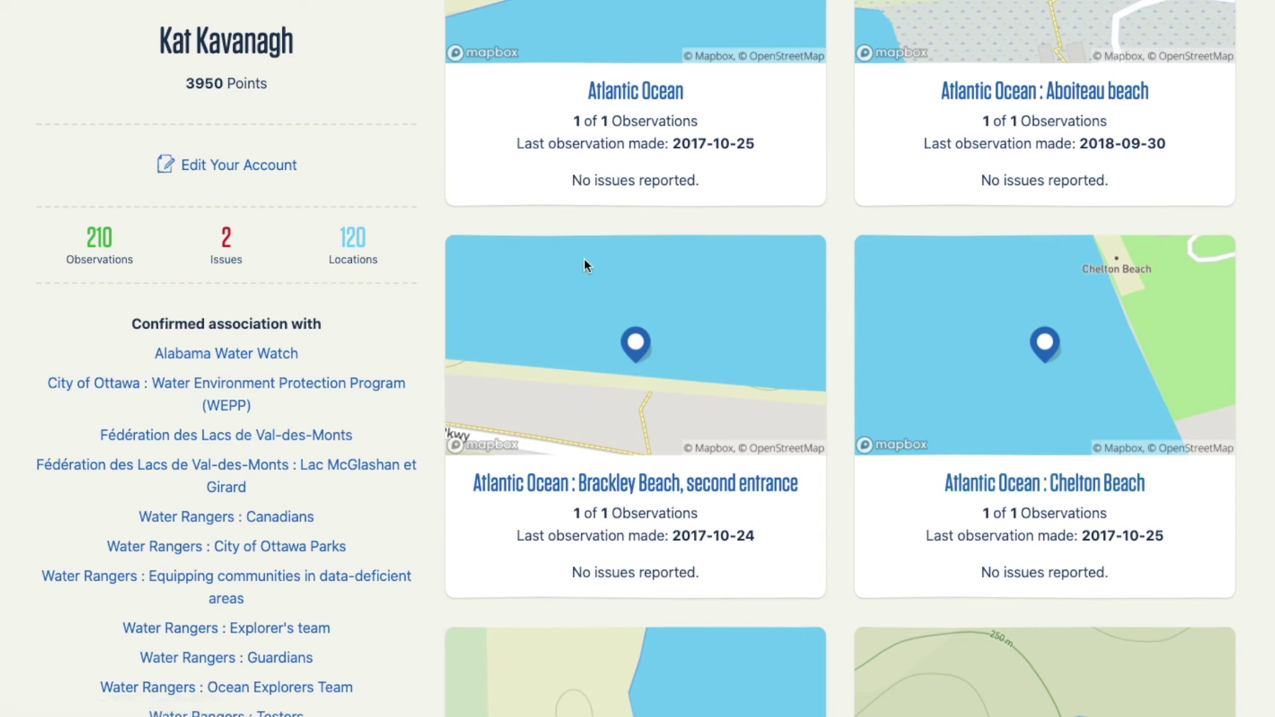
{"action": "left_click", "coordinate": [1006, 488]}
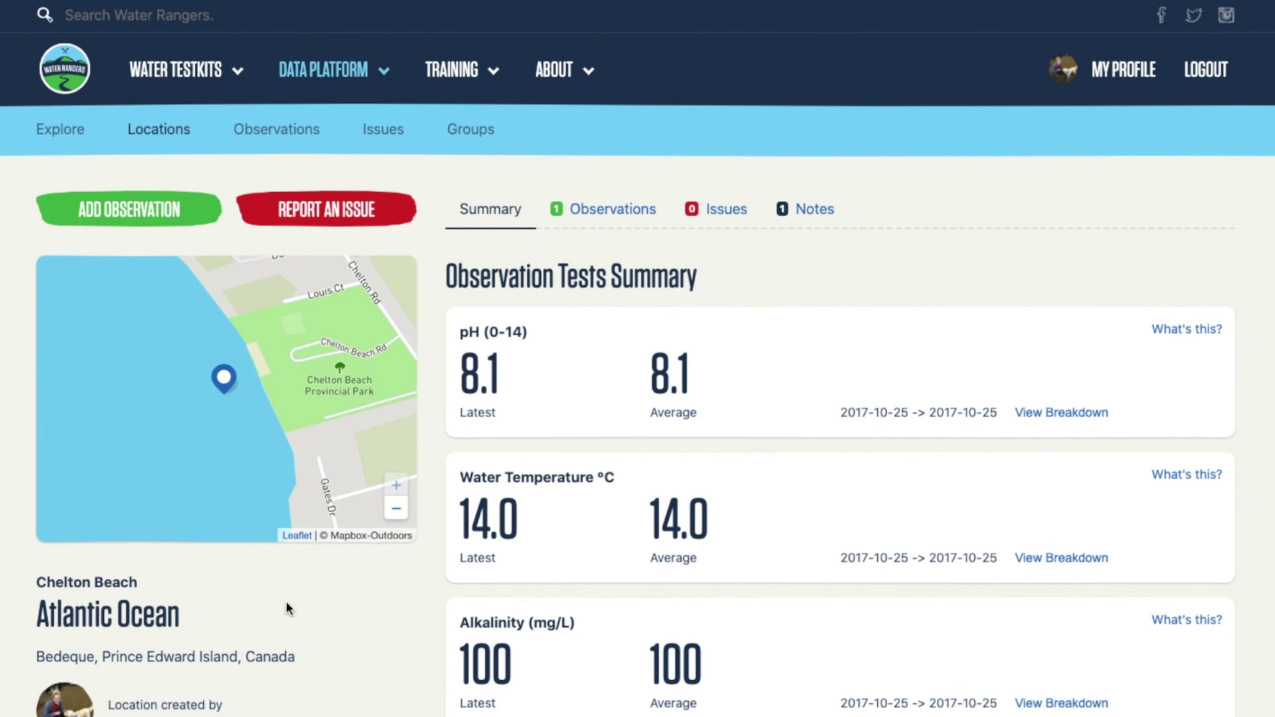
Drag the Chelton Beach location marker onto the shoreline in the location editor.
{"action": "scroll", "coordinate": [286, 606], "scroll_direction": "down", "scroll_amount": 6}
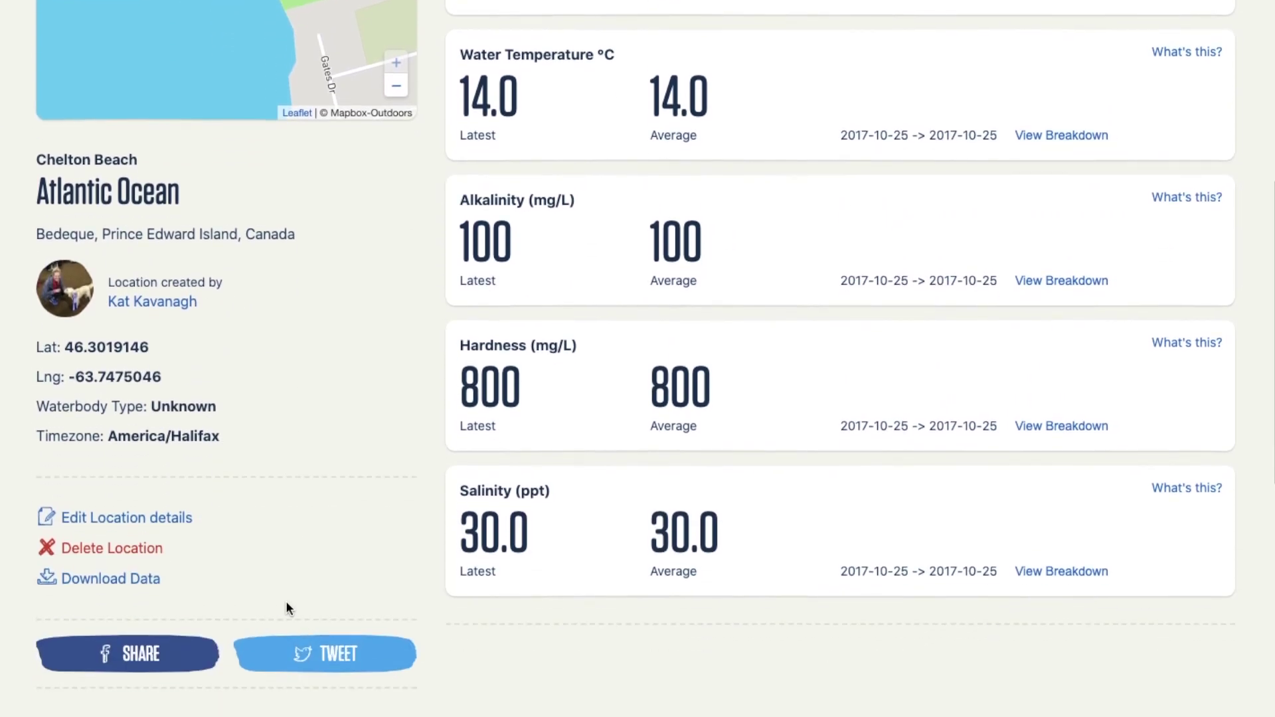
{"action": "left_click", "coordinate": [158, 513]}
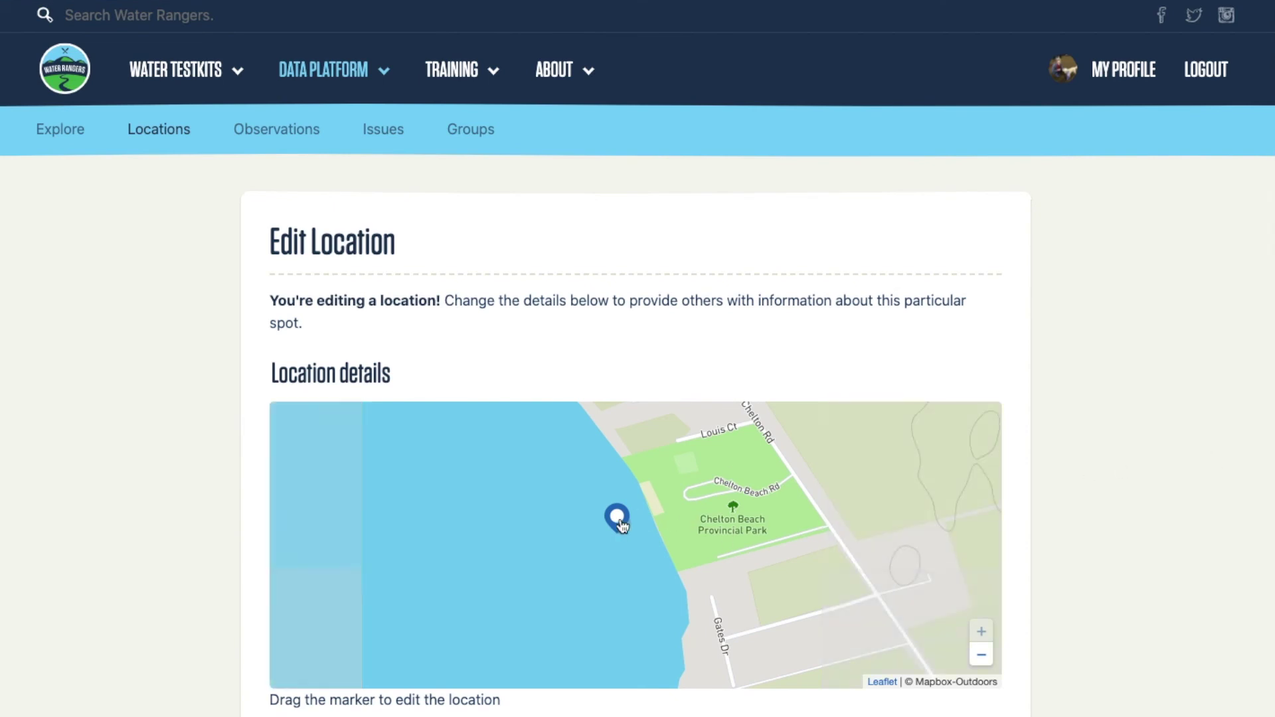
{"action": "left_click_drag", "start_coordinate": [622, 524], "coordinate": [646, 511]}
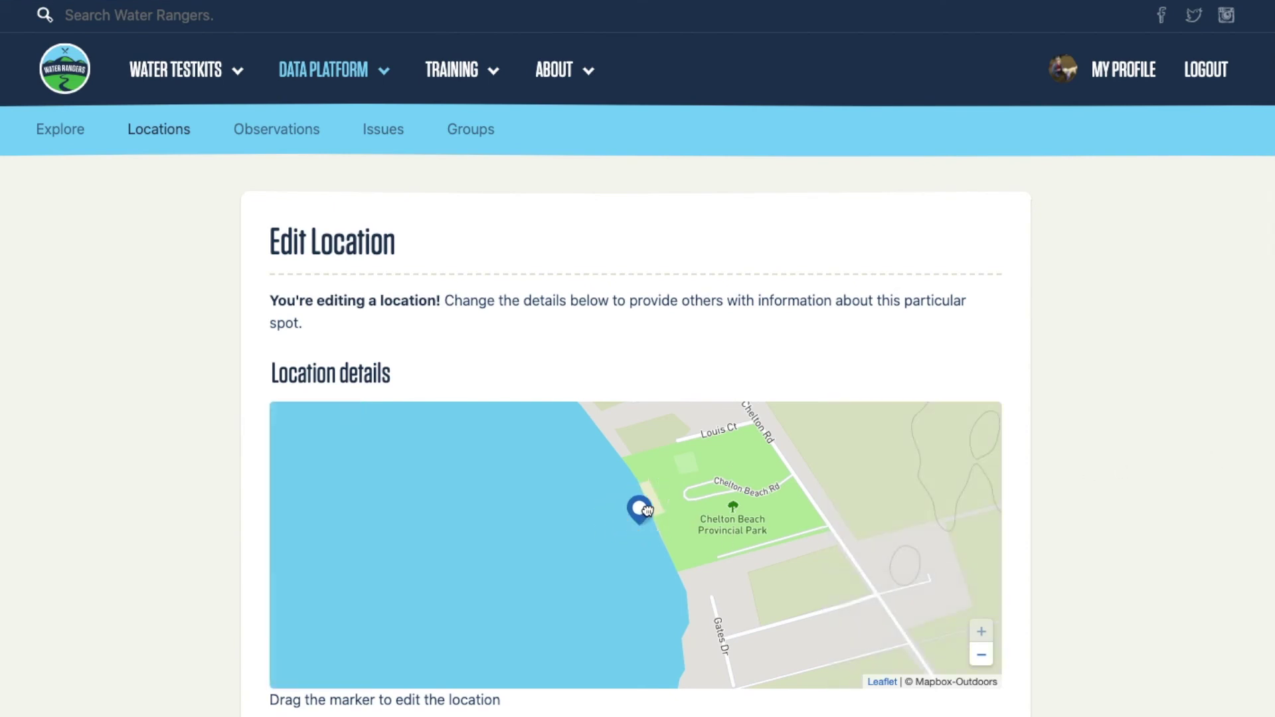
Set the Body Of Water Type to Ocean and submit the updated location.
{"action": "scroll", "coordinate": [1160, 594], "scroll_direction": "down", "scroll_amount": 7}
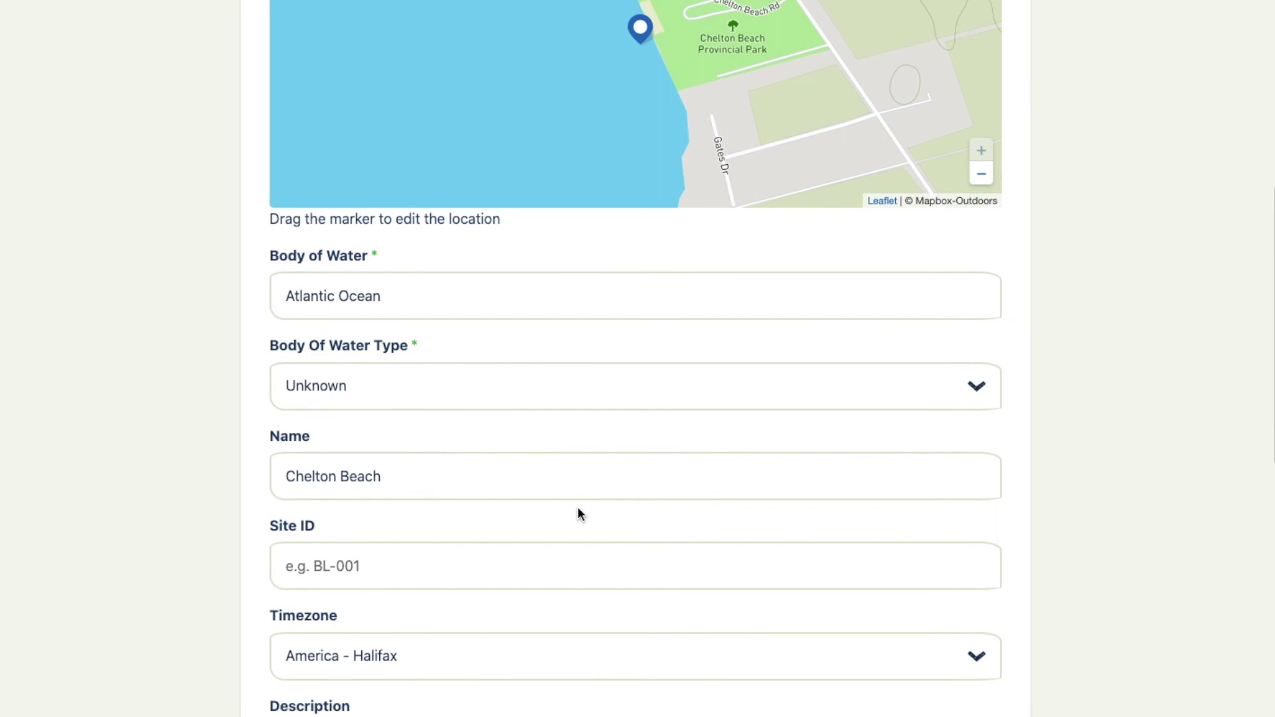
{"action": "left_click", "coordinate": [302, 392]}
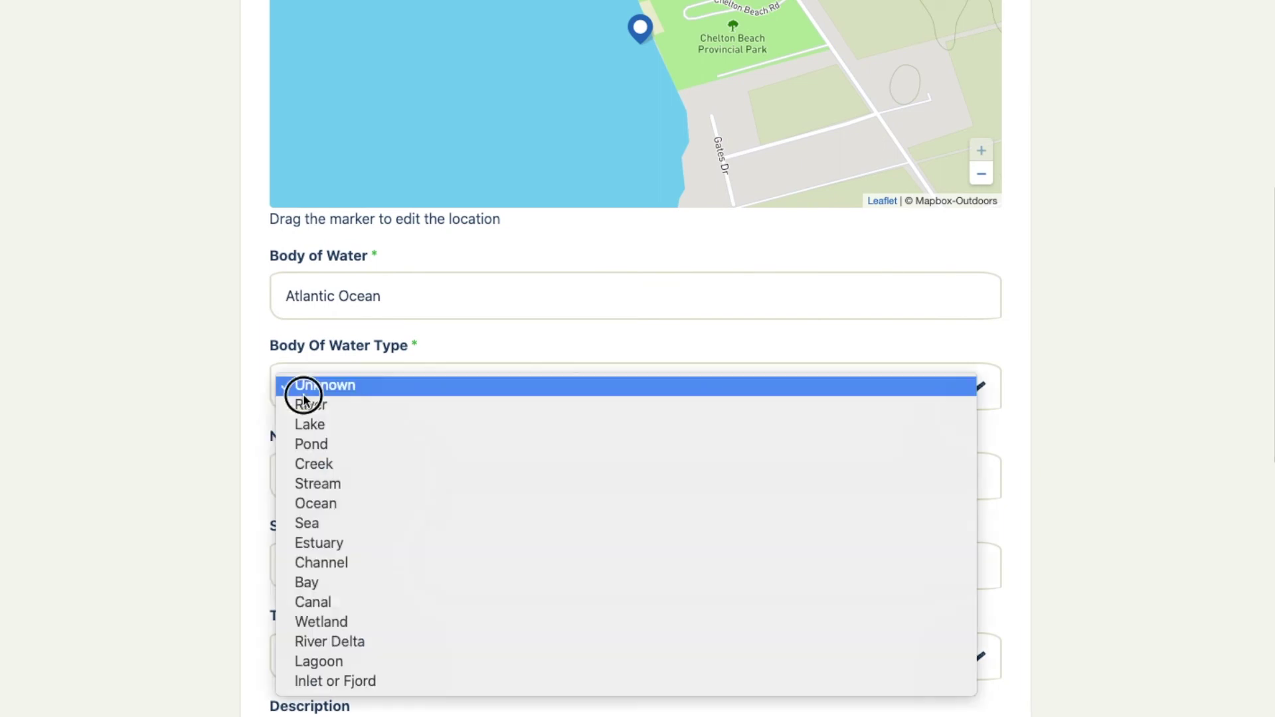
{"action": "left_click", "coordinate": [349, 505]}
{"action": "scroll", "coordinate": [179, 606], "scroll_direction": "down", "scroll_amount": 3}
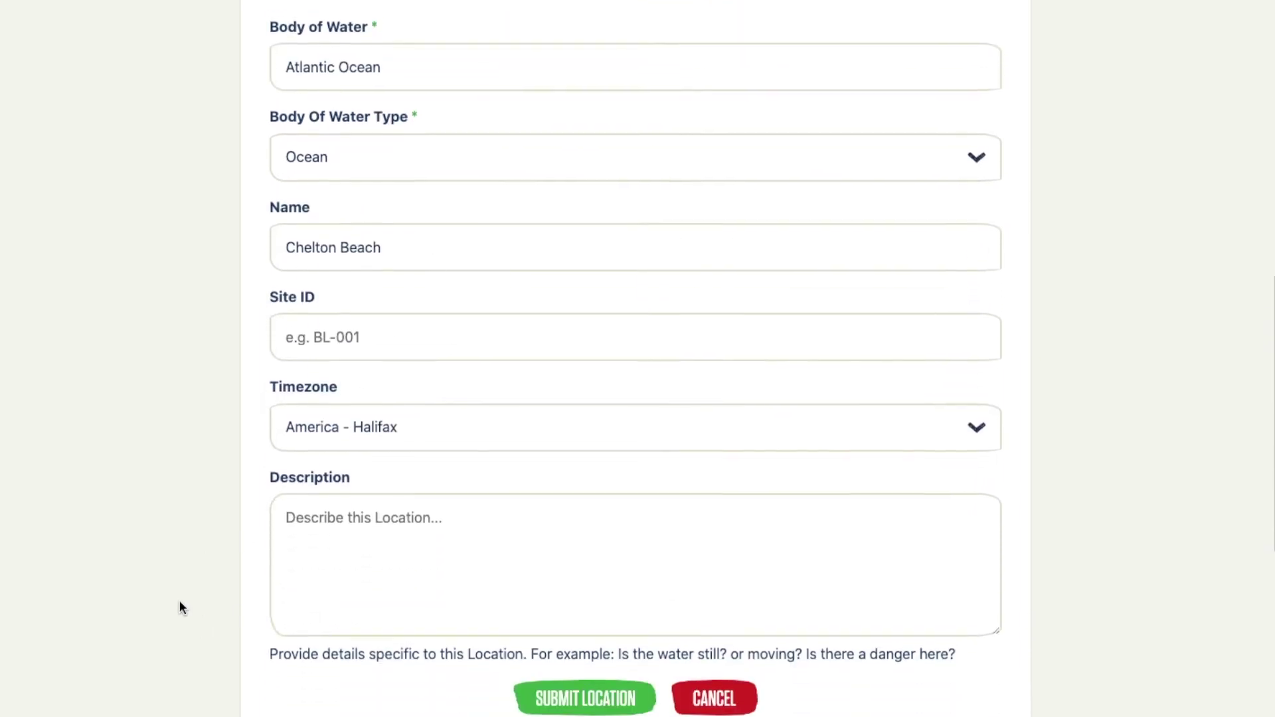
{"action": "scroll", "coordinate": [179, 603], "scroll_direction": "down", "scroll_amount": 5}
{"action": "left_click", "coordinate": [601, 327]}
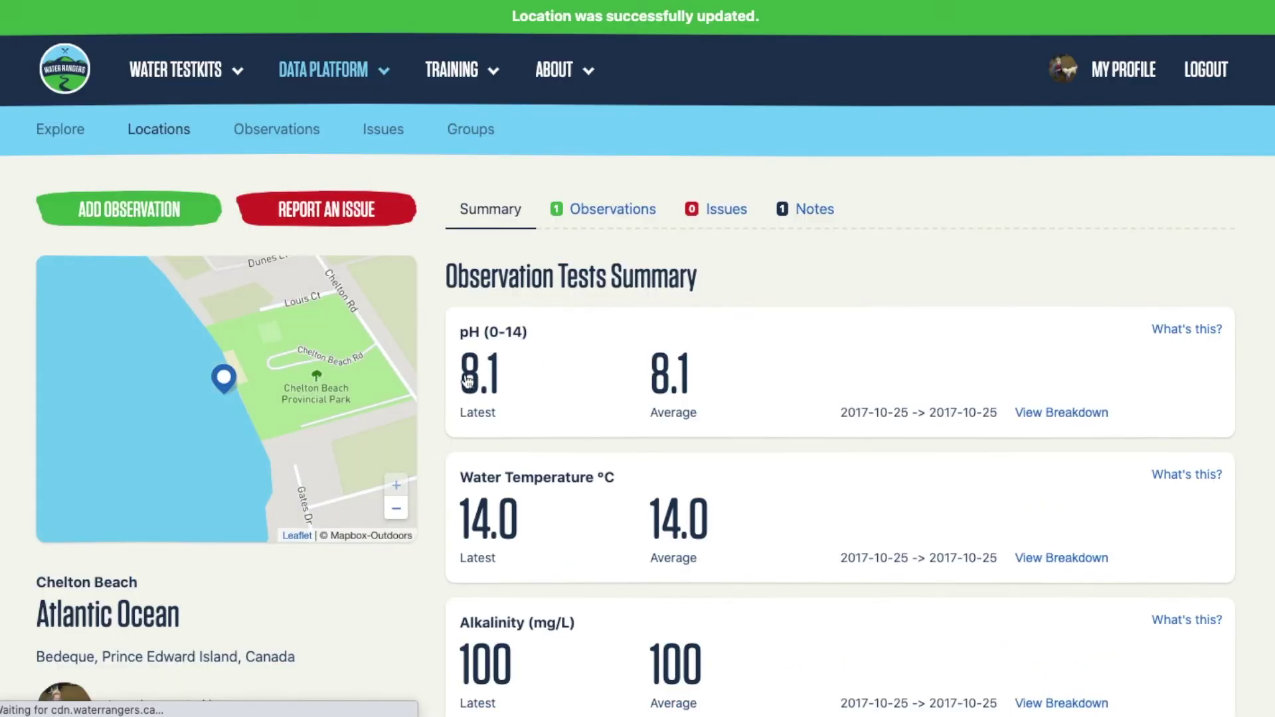
Open the Chelton Beach observation for editing, keeping Ocean Explorers Team and the existing 2017-10-25 date.
{"action": "left_click", "coordinate": [582, 220]}
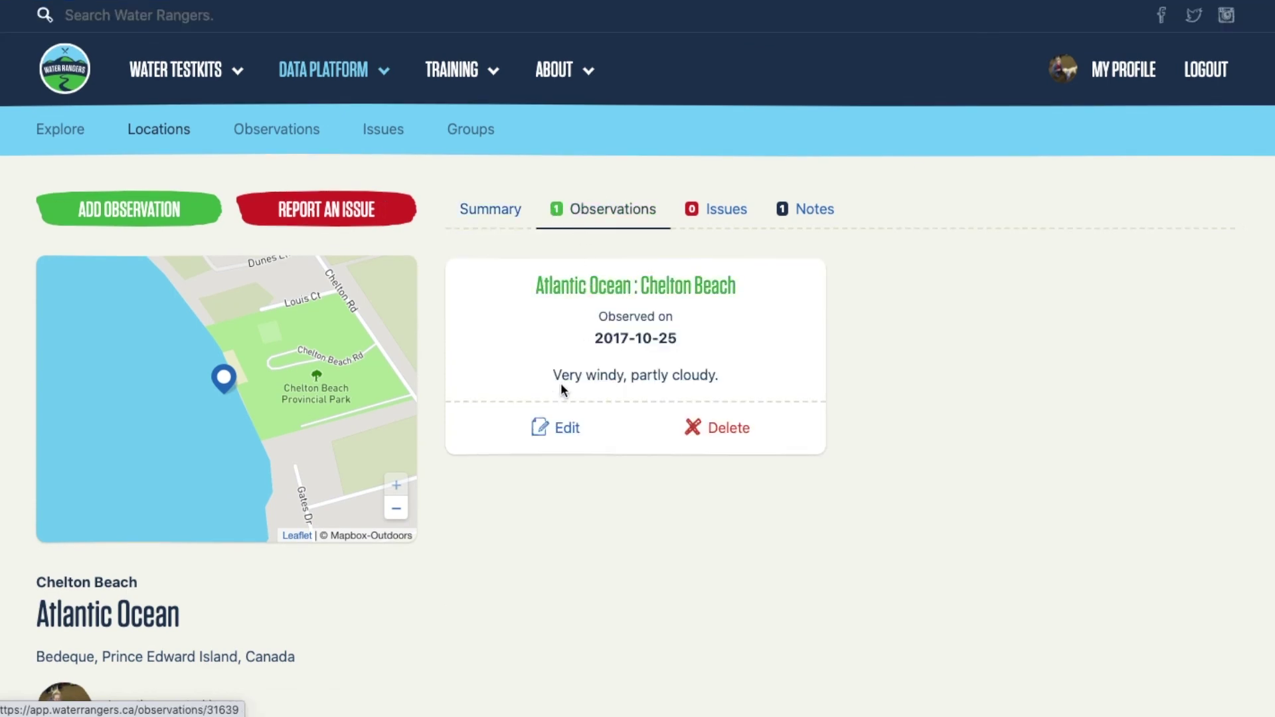
{"action": "left_click", "coordinate": [561, 430]}
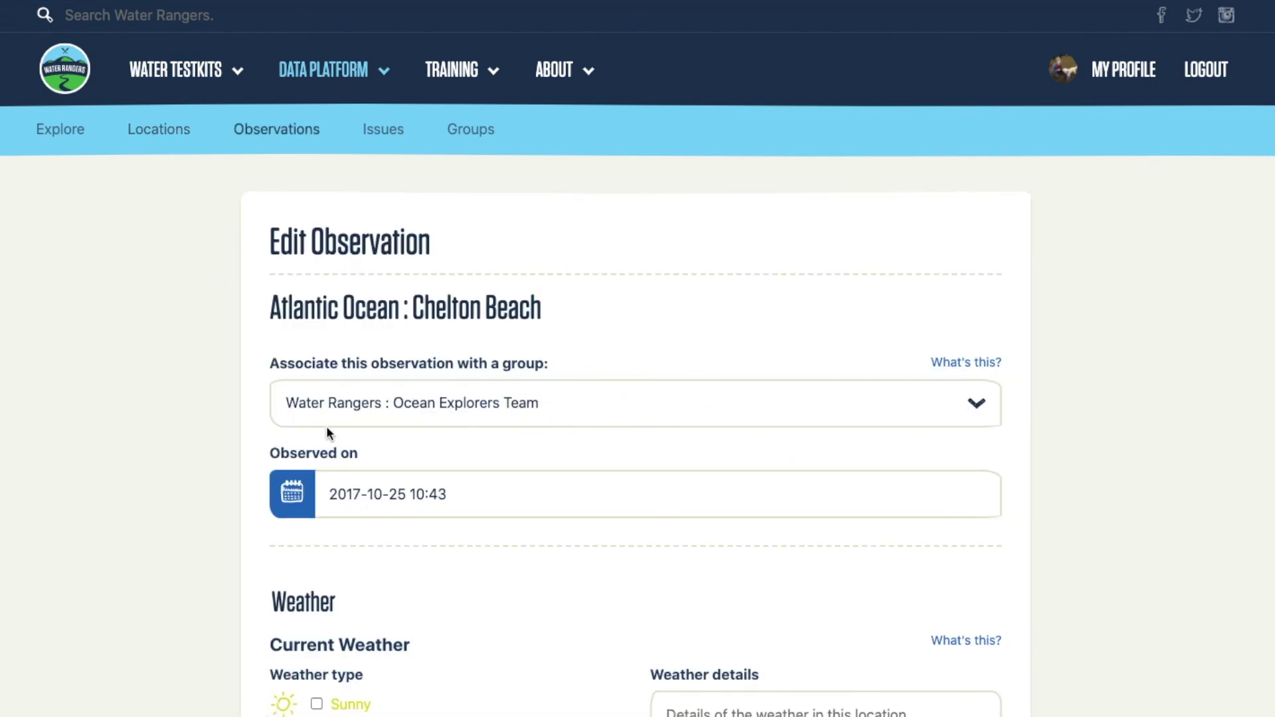
{"action": "left_click", "coordinate": [383, 411]}
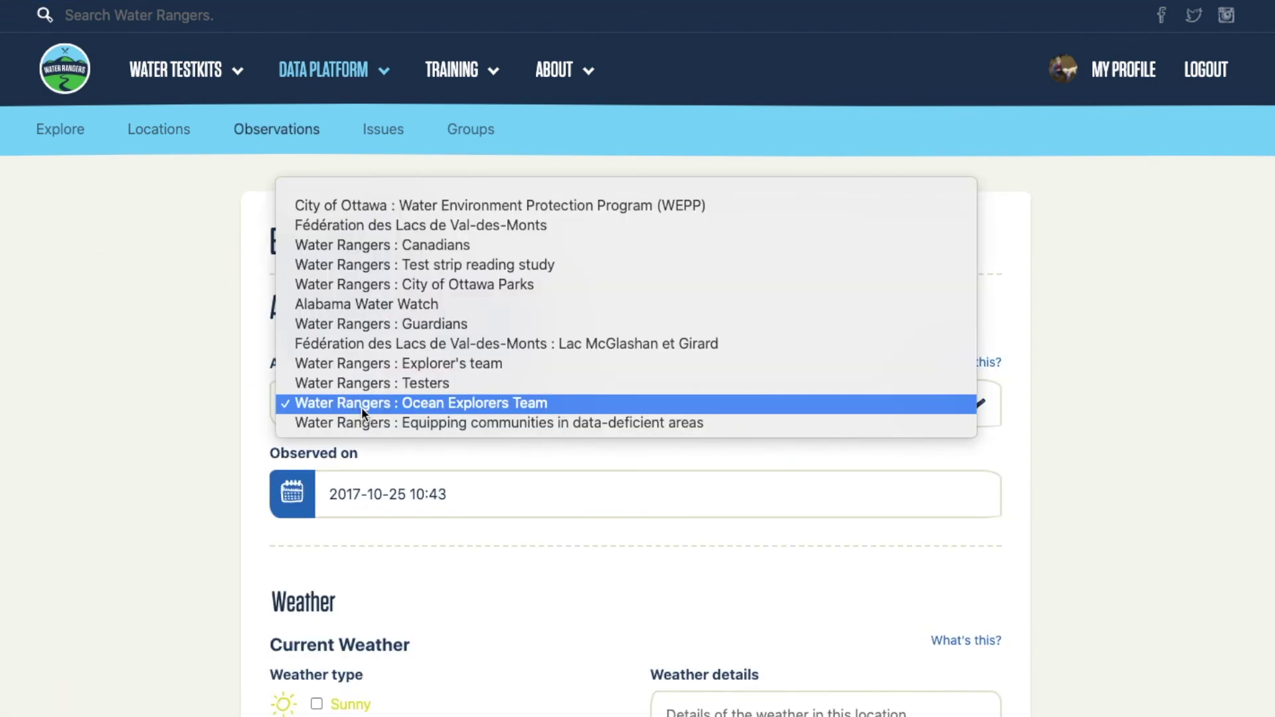
{"action": "left_click", "coordinate": [361, 408]}
{"action": "left_click", "coordinate": [344, 492]}
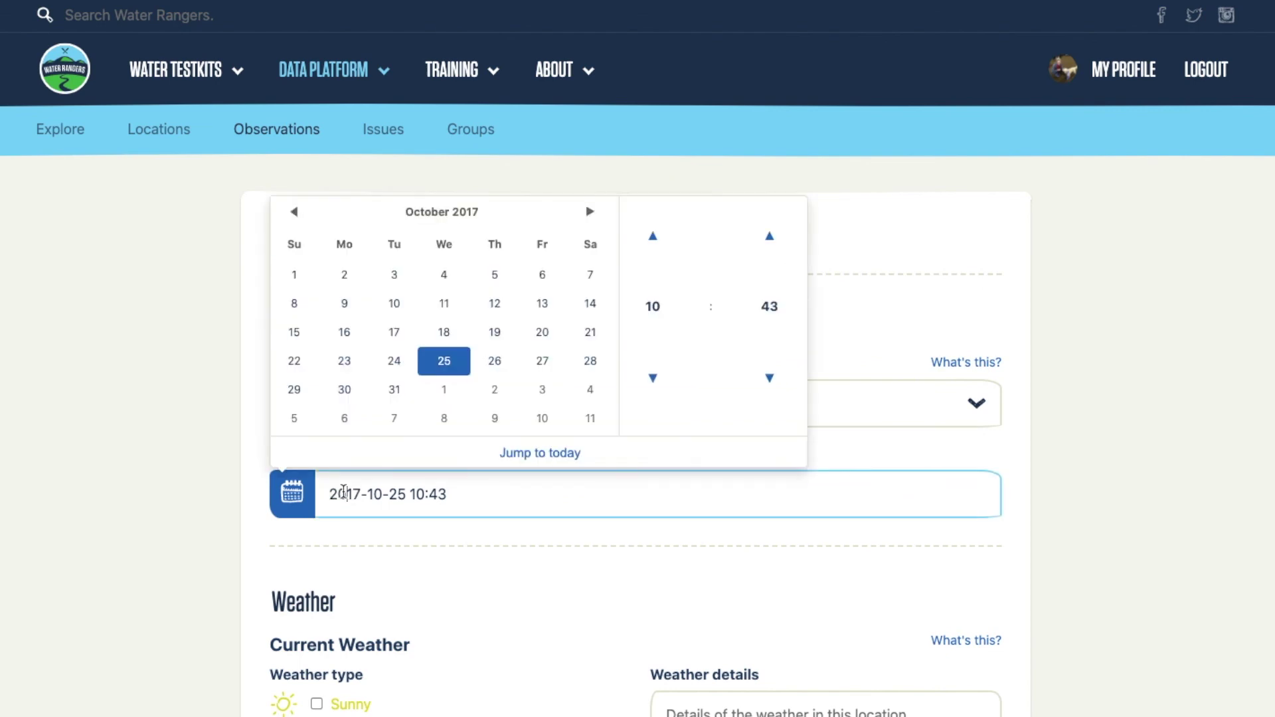
{"action": "left_click", "coordinate": [1123, 480]}
Scroll through the observation's test values, selecting the Water Temperature value.
{"action": "scroll", "coordinate": [1115, 491], "scroll_direction": "down", "scroll_amount": 2}
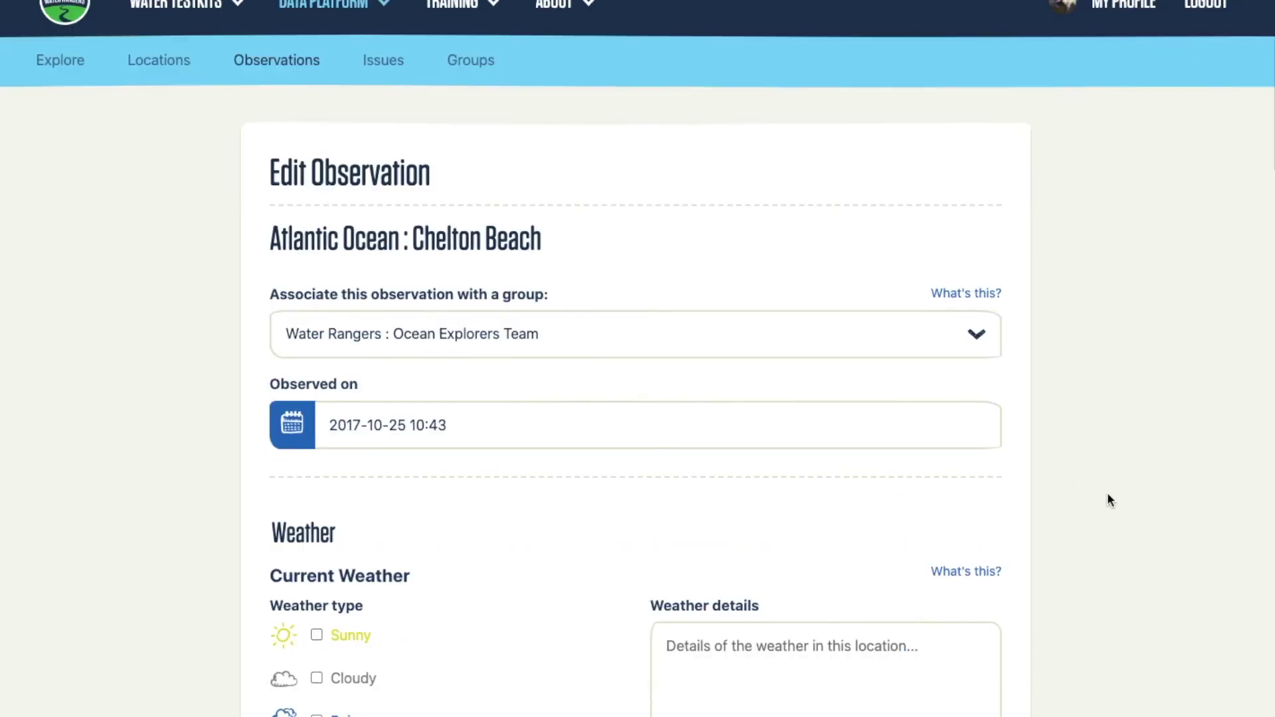
{"action": "scroll", "coordinate": [1106, 500], "scroll_direction": "down", "scroll_amount": 8}
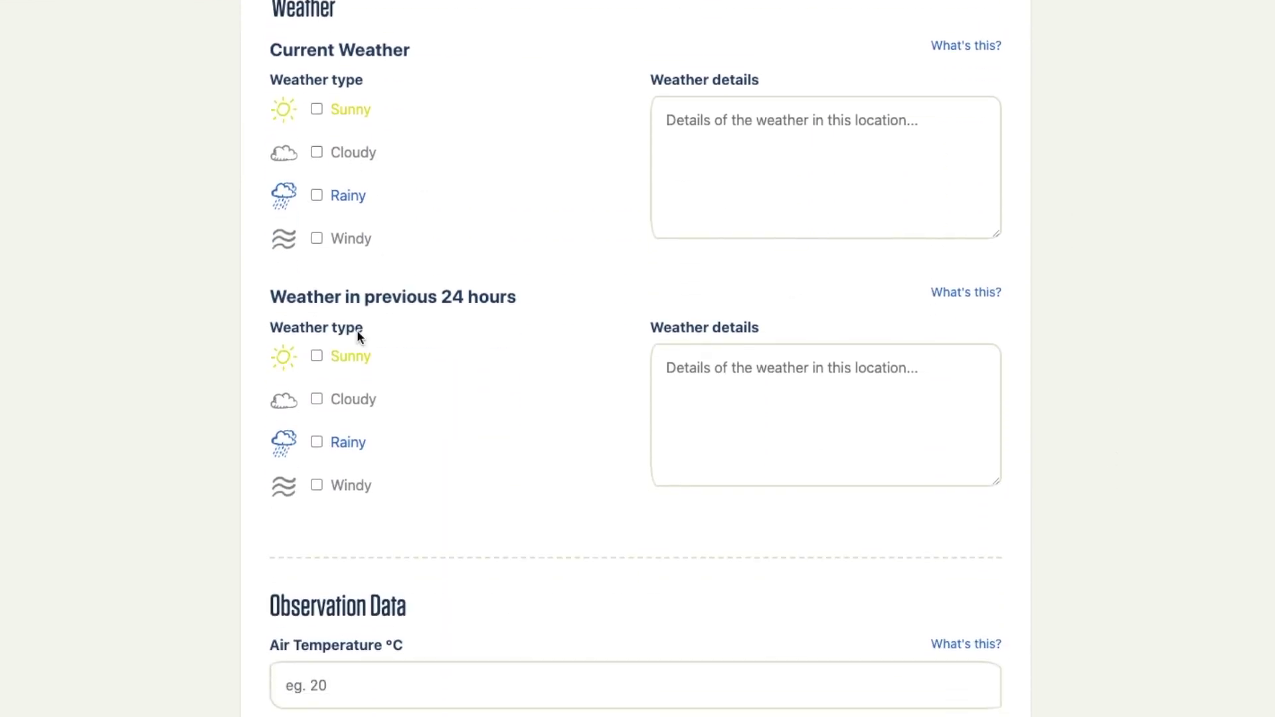
{"action": "scroll", "coordinate": [356, 329], "scroll_direction": "down", "scroll_amount": 8}
{"action": "left_click", "coordinate": [366, 244]}
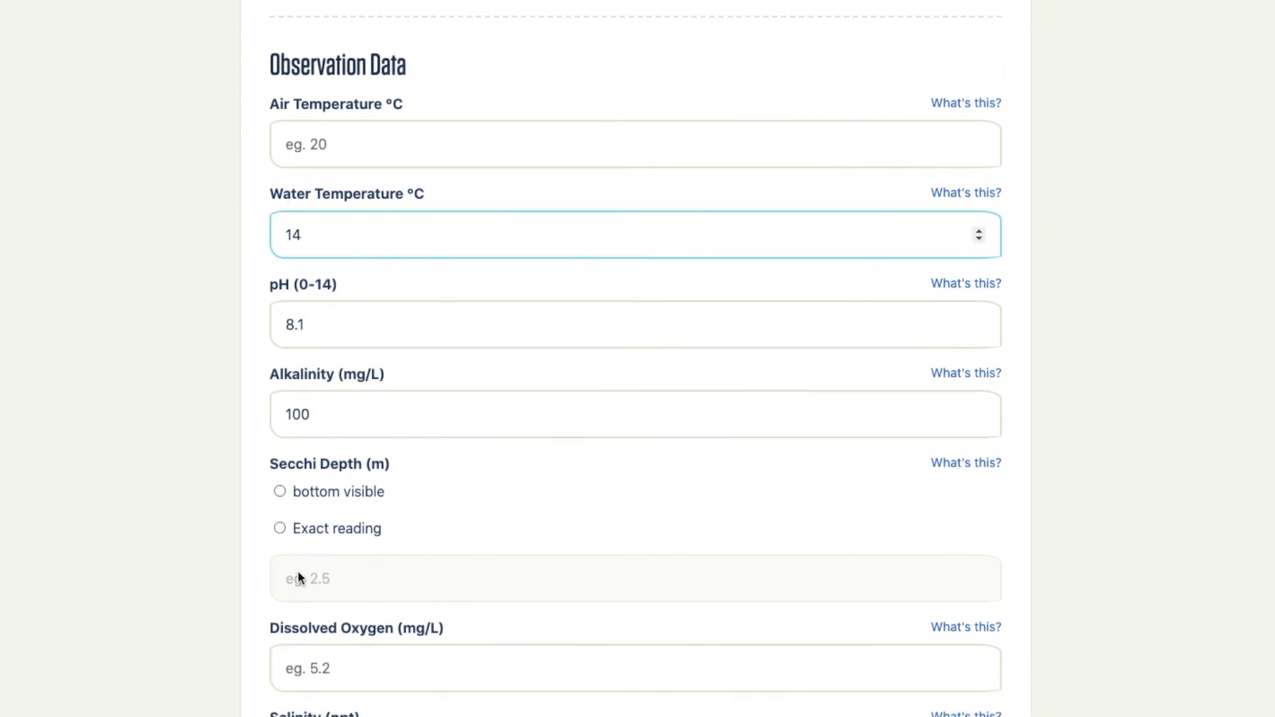
{"action": "scroll", "coordinate": [169, 534], "scroll_direction": "down", "scroll_amount": 10}
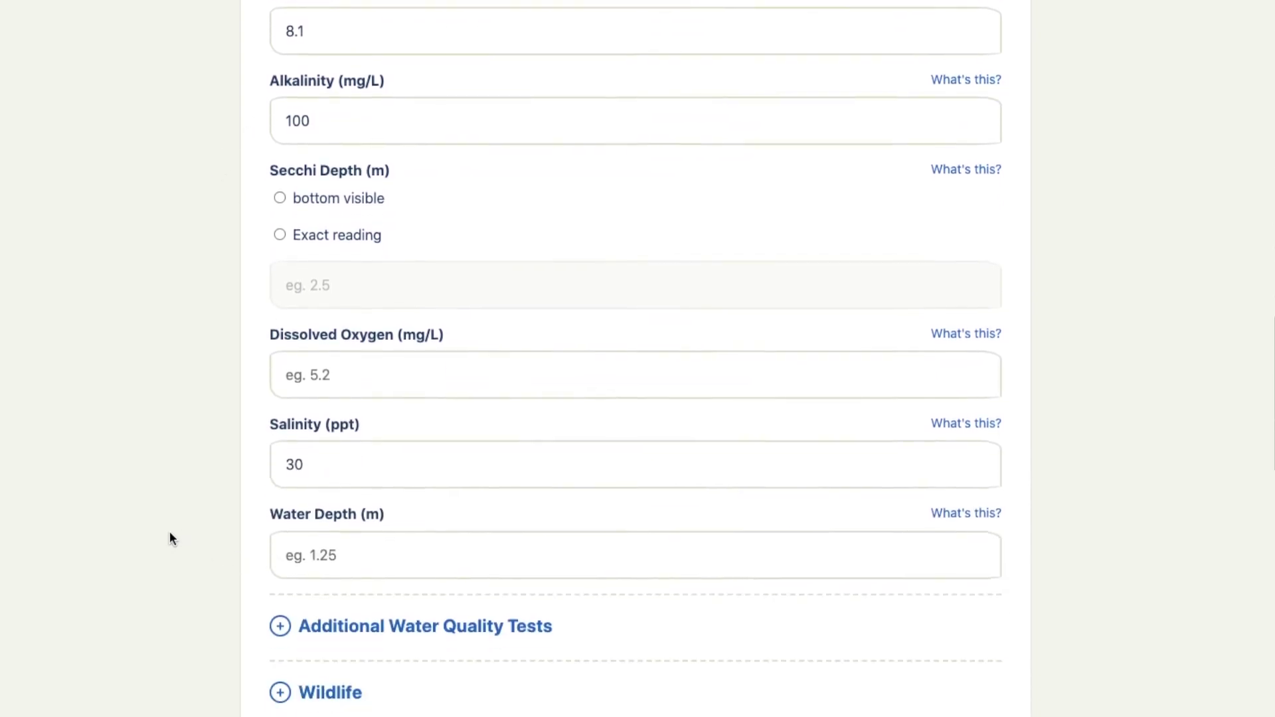
{"action": "scroll", "coordinate": [169, 535], "scroll_direction": "up", "scroll_amount": 1}
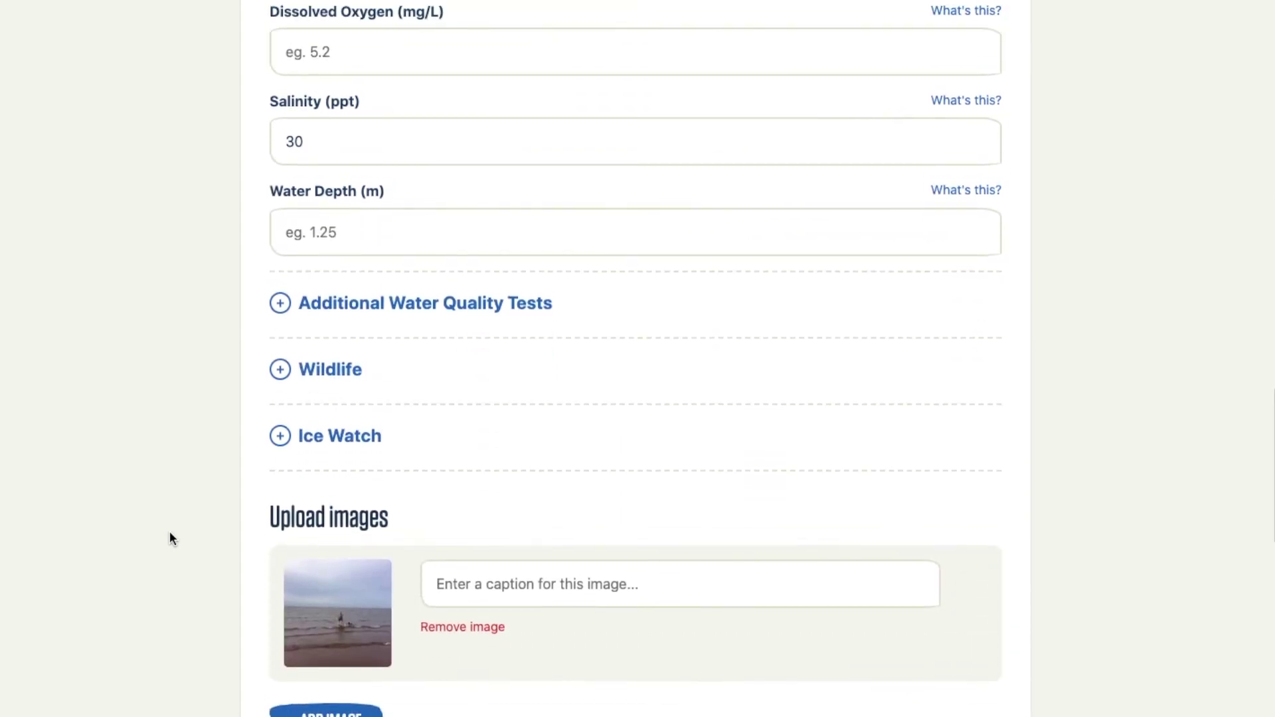
{"action": "scroll", "coordinate": [170, 534], "scroll_direction": "down", "scroll_amount": 1}
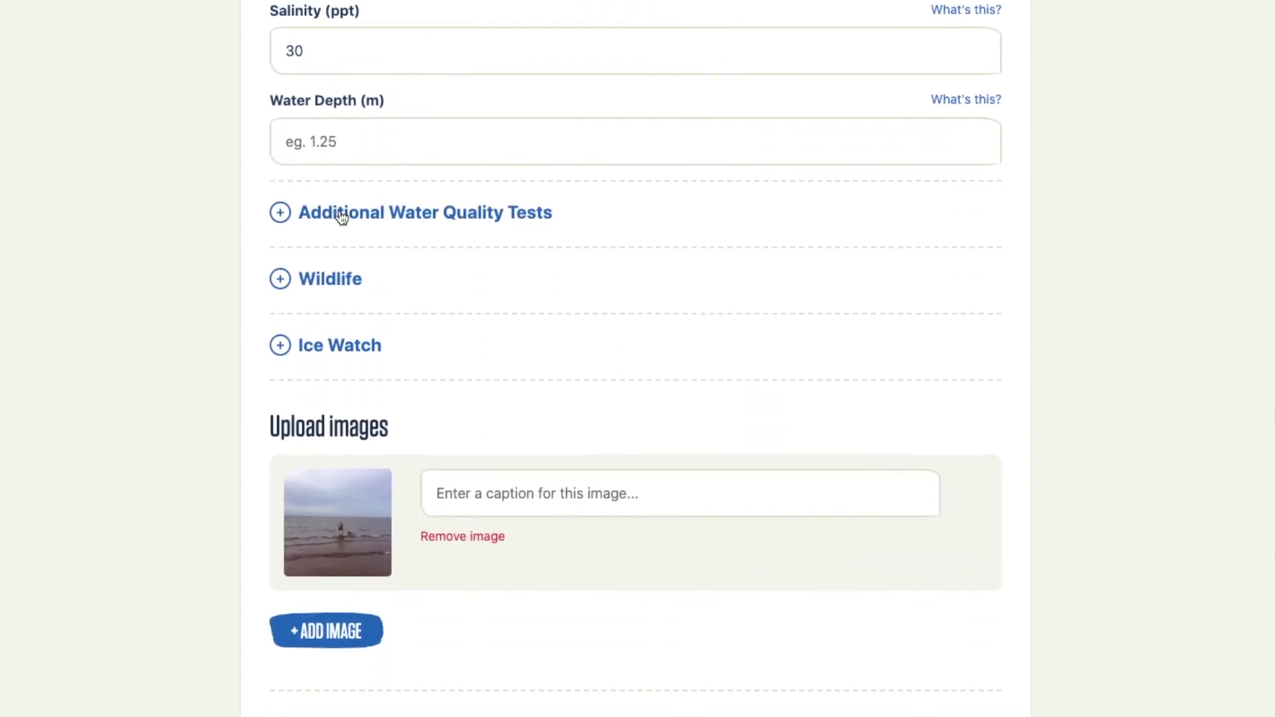
Expand and collapse the Additional Water Quality Tests section, then scroll back up the form.
{"action": "left_click", "coordinate": [342, 210]}
{"action": "scroll", "coordinate": [339, 166], "scroll_direction": "down", "scroll_amount": 2}
{"action": "left_click", "coordinate": [343, 86]}
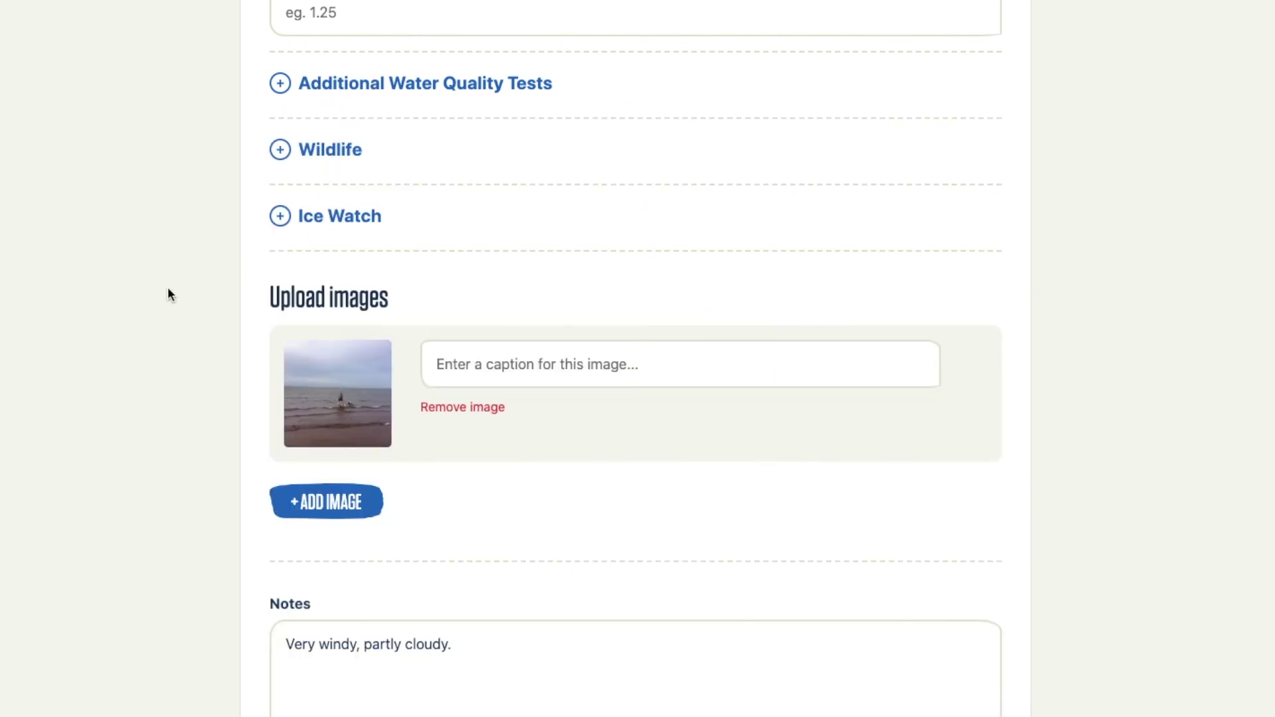
{"action": "scroll", "coordinate": [168, 288], "scroll_direction": "down", "scroll_amount": 3}
{"action": "scroll", "coordinate": [168, 289], "scroll_direction": "up", "scroll_amount": 15}
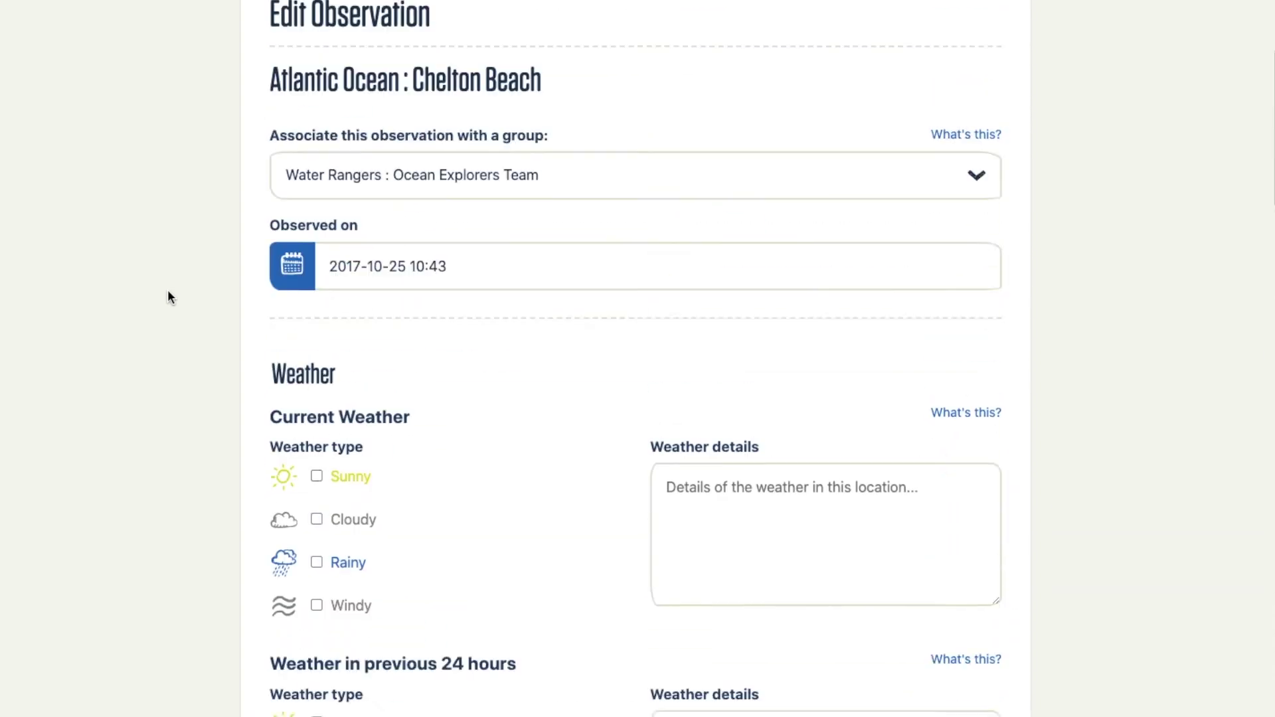
{"action": "scroll", "coordinate": [167, 290], "scroll_direction": "up", "scroll_amount": 7}
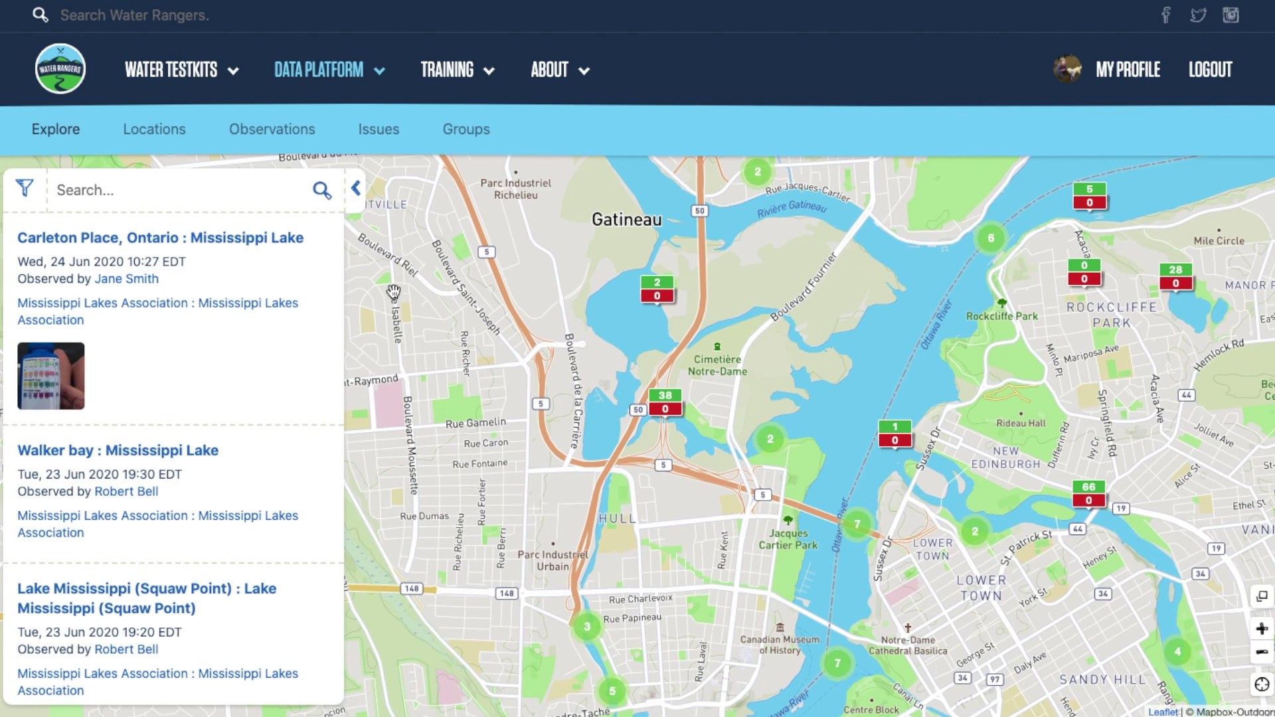
{"action": "mouse_move", "coordinate": [172, 79]}
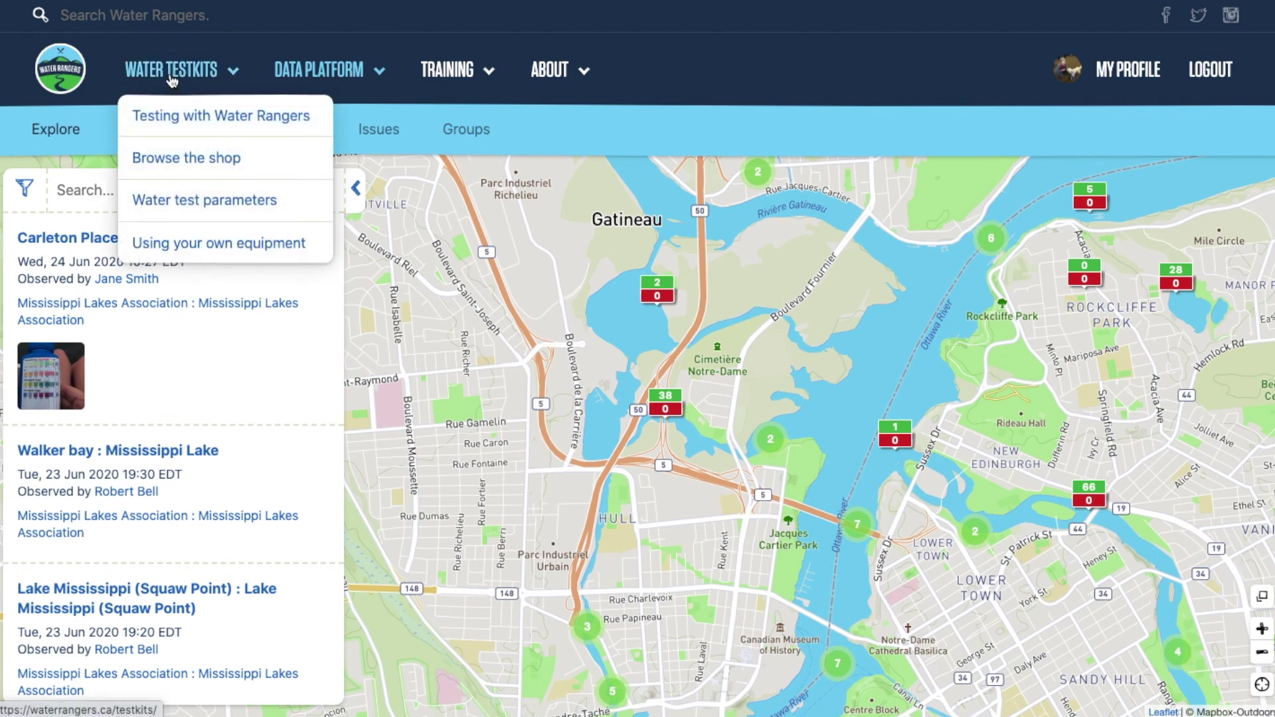
{"action": "mouse_move", "coordinate": [443, 83]}
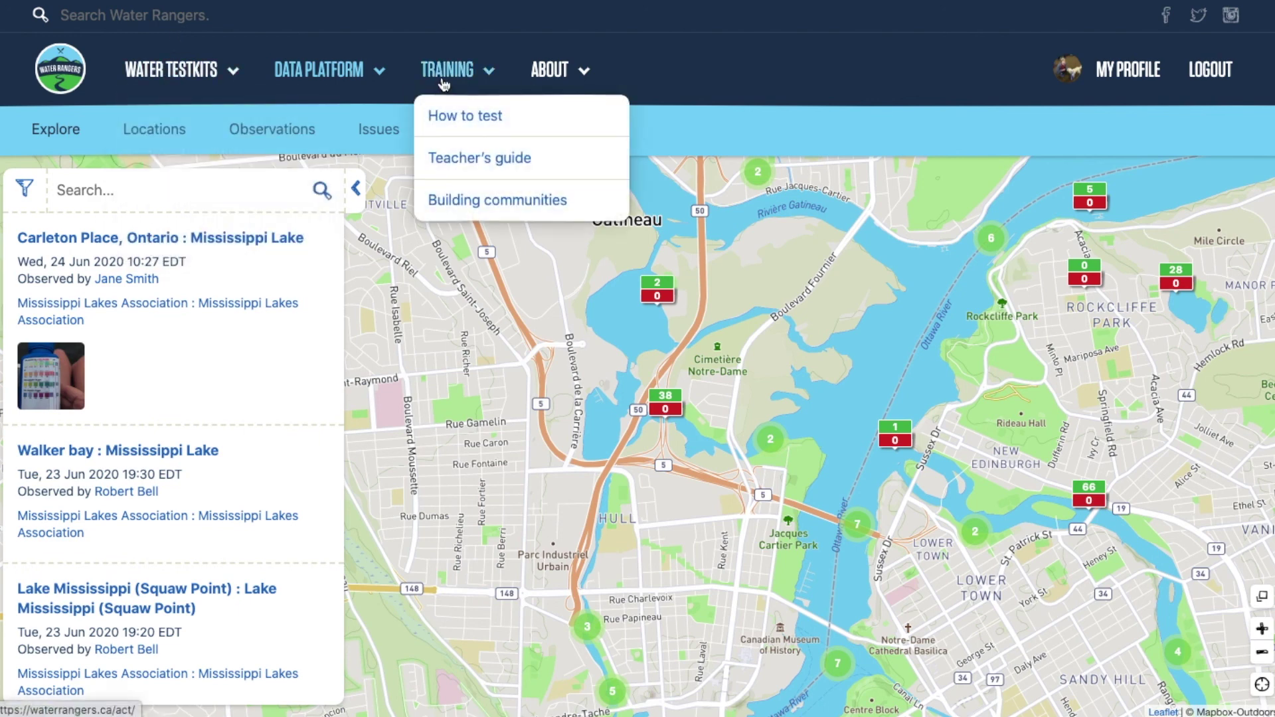